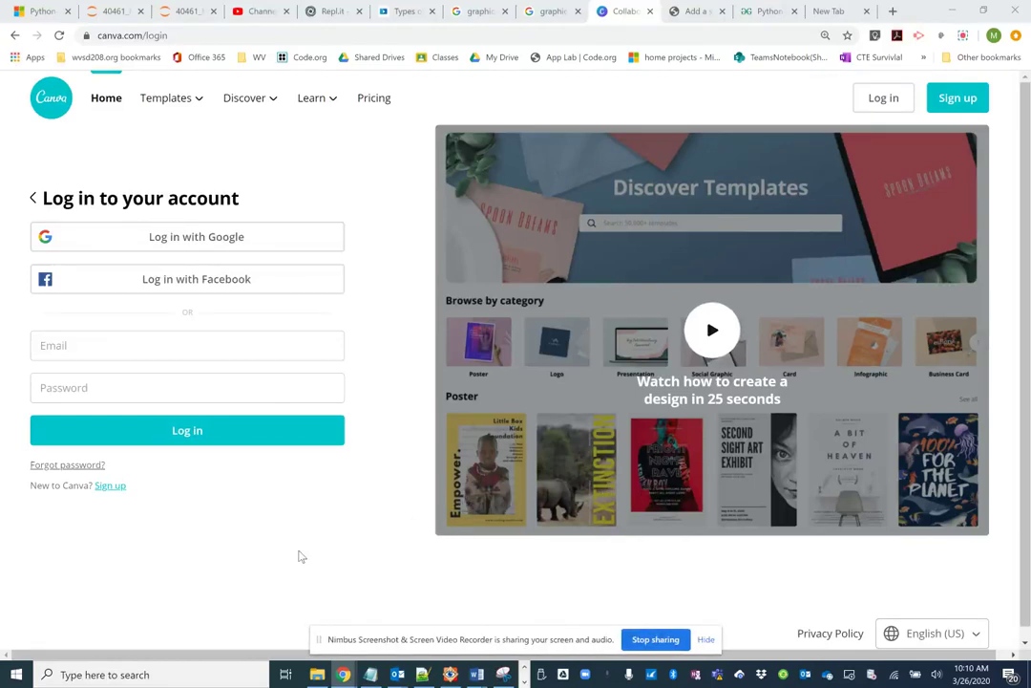
# Sign in to Canva with the first listed Google account
pyautogui.click(281, 236)
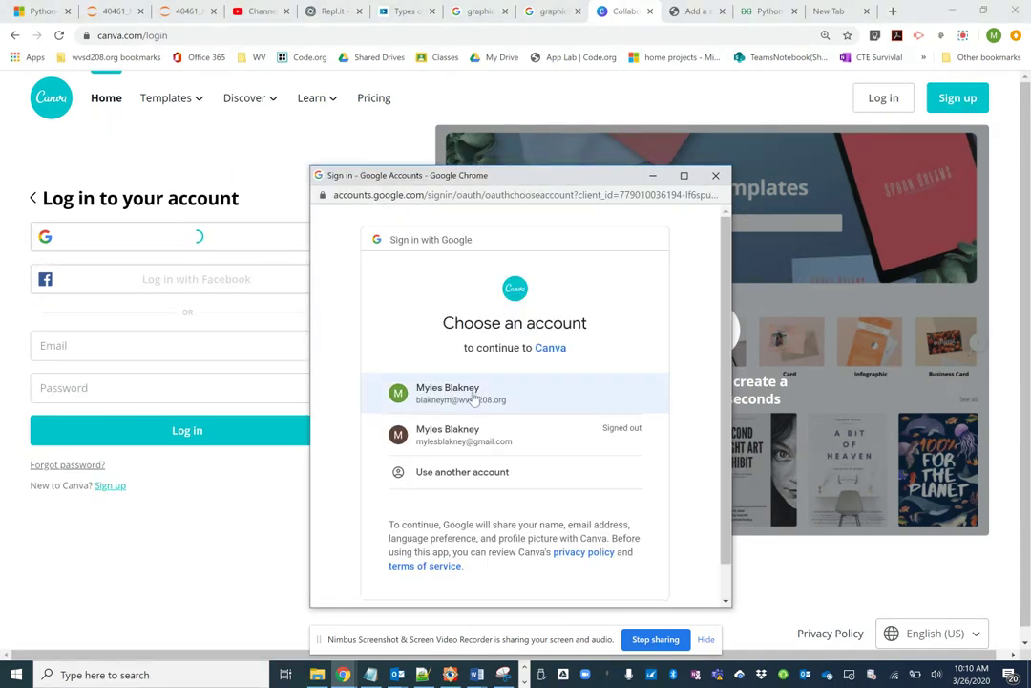
pyautogui.click(475, 399)
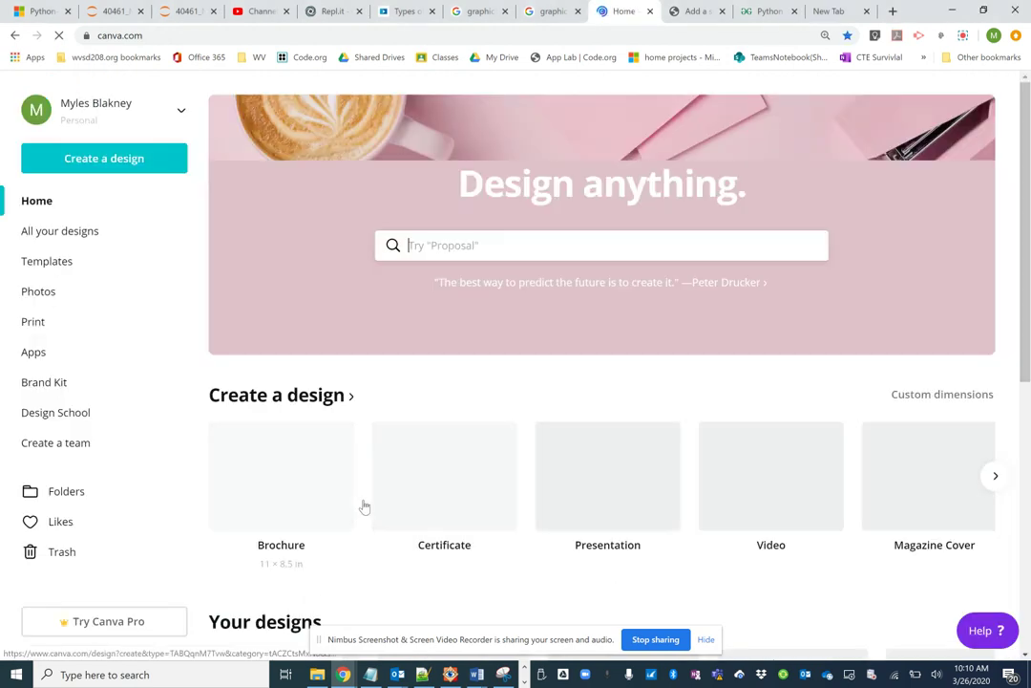
# Create a custom-size blank design of 11 × 8.5 inches
pyautogui.click(124, 159)
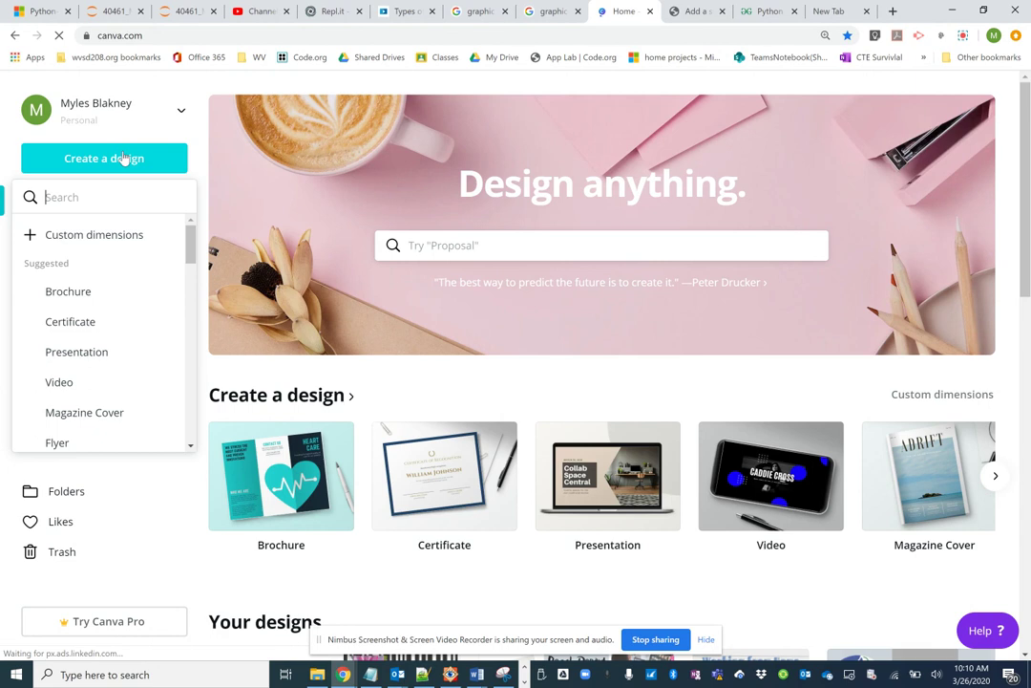
pyautogui.click(80, 236)
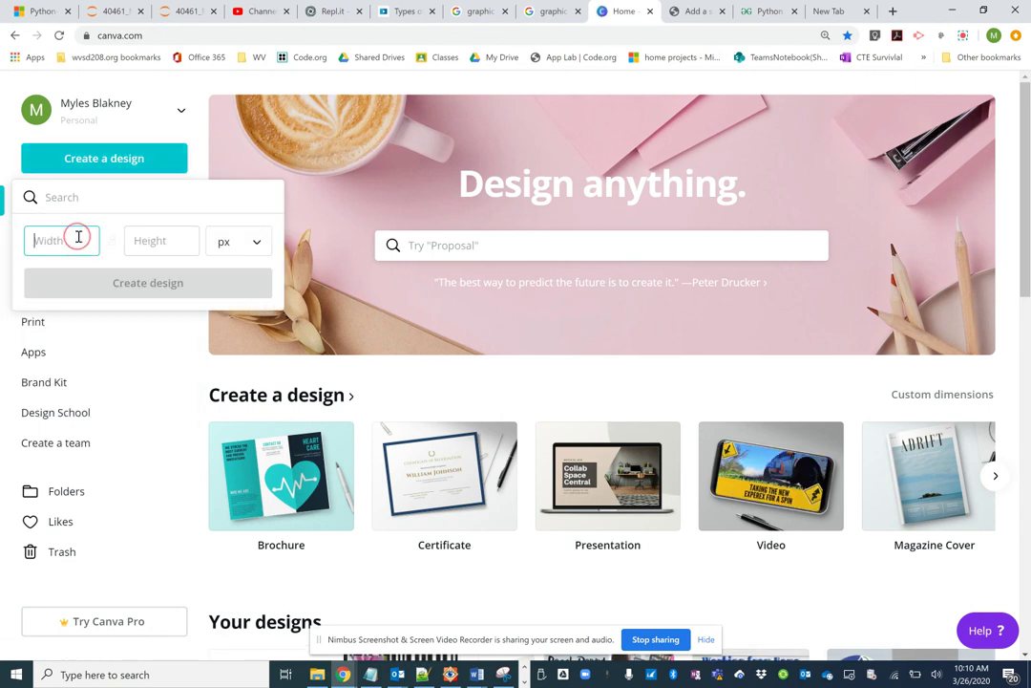
pyautogui.click(258, 246)
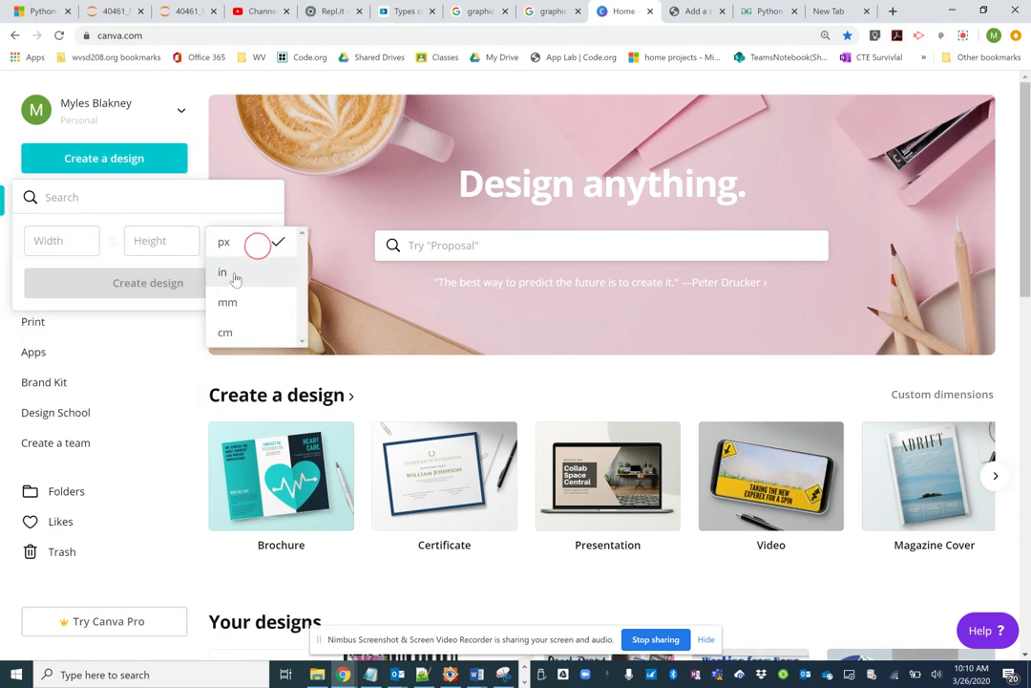
pyautogui.click(234, 272)
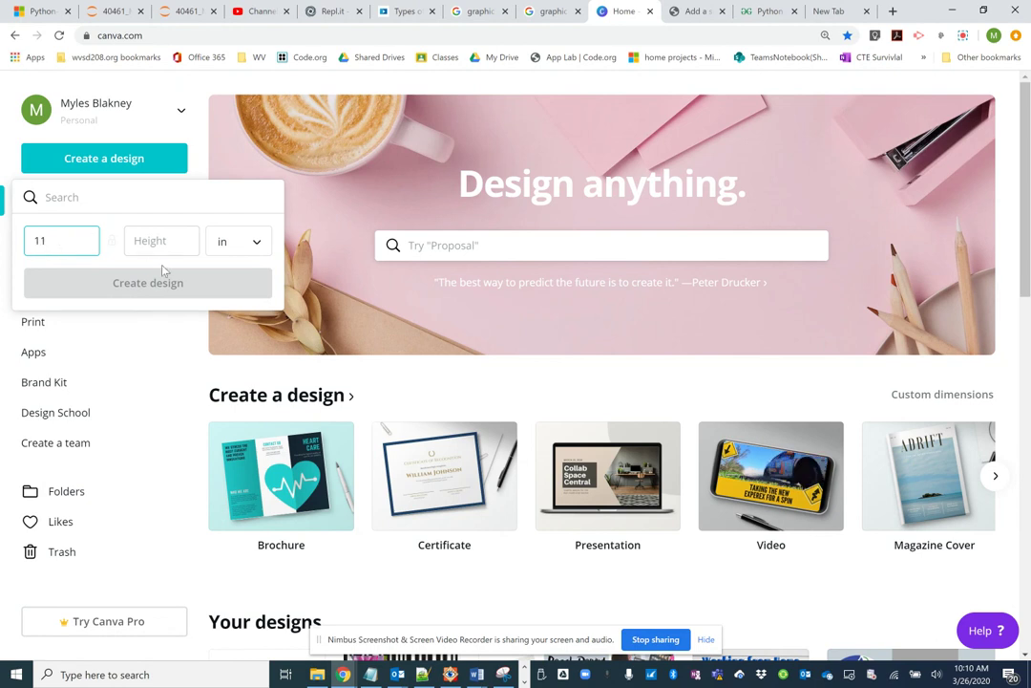
pyautogui.click(148, 239)
pyautogui.write('8')
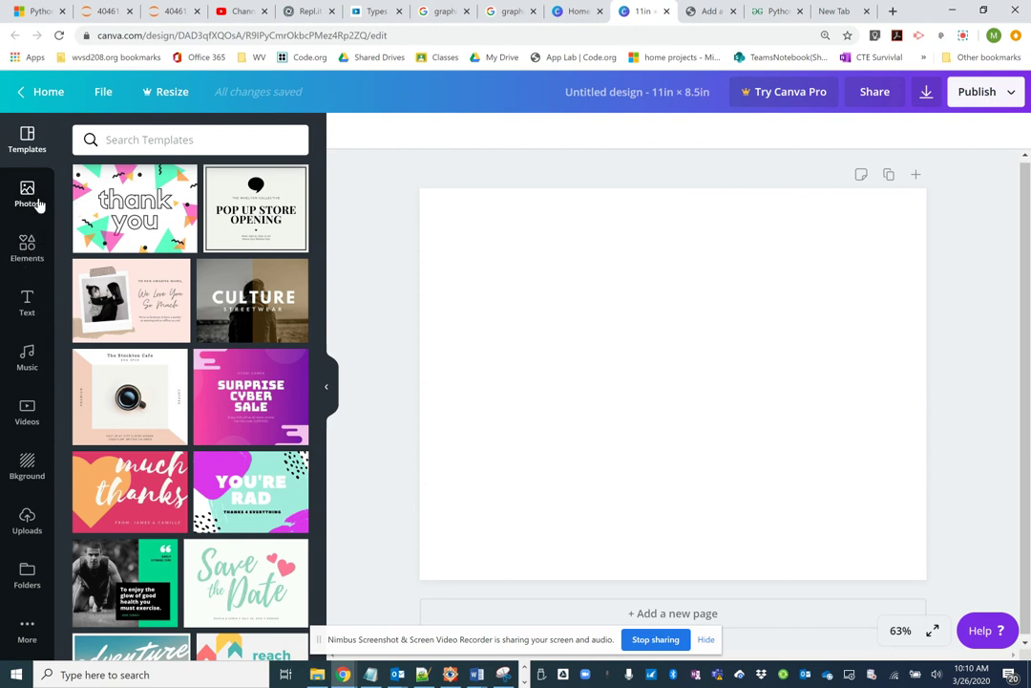
# Browse the Elements categories and show all grid layouts
pyautogui.click(29, 249)
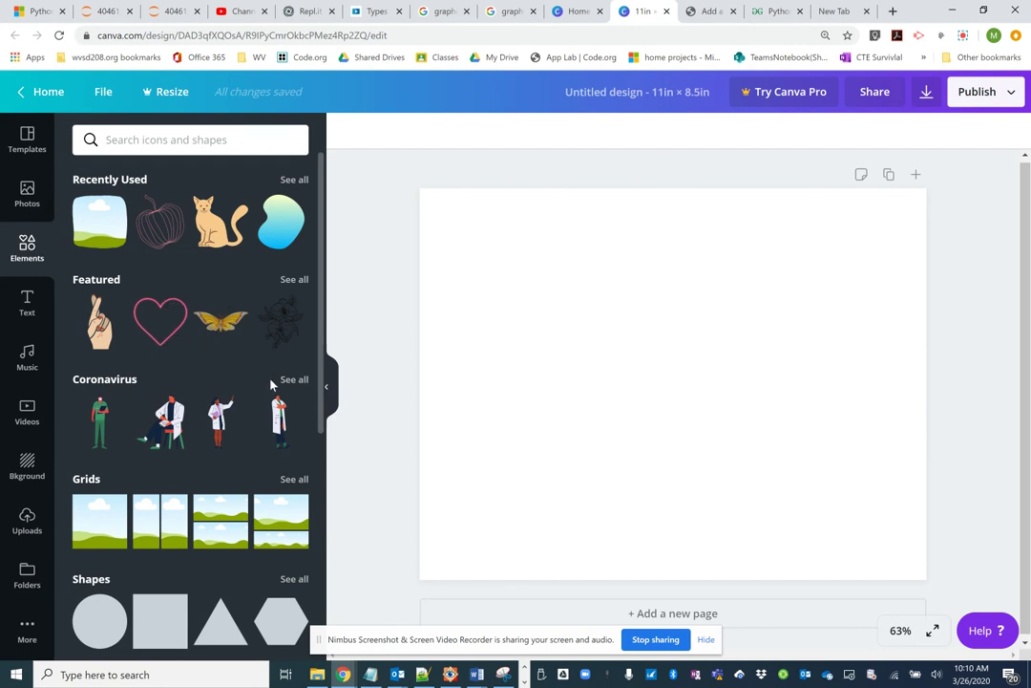
pyautogui.scroll(-1, 271, 365)
pyautogui.scroll(1, 268, 368)
pyautogui.scroll(-8, 127, 258)
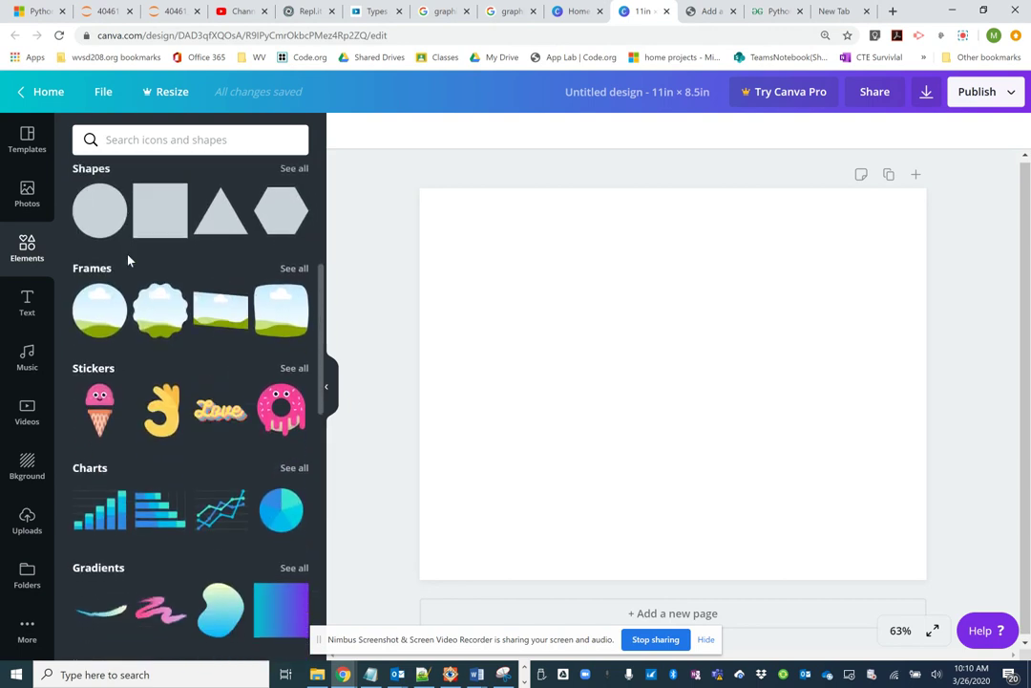
pyautogui.scroll(-6, 129, 259)
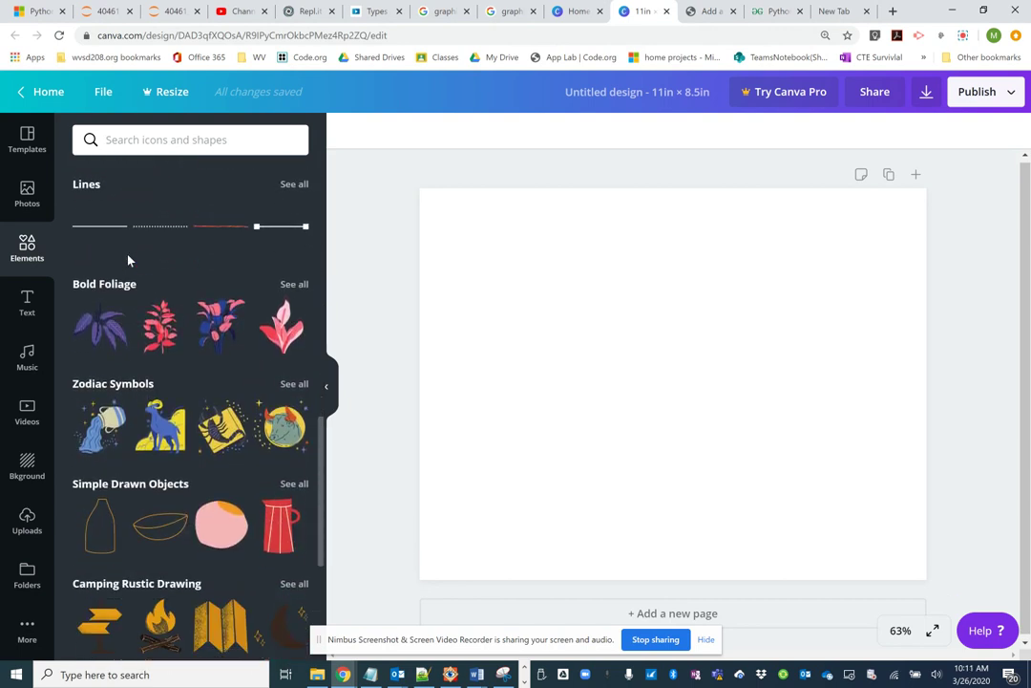
pyautogui.scroll(-8, 128, 258)
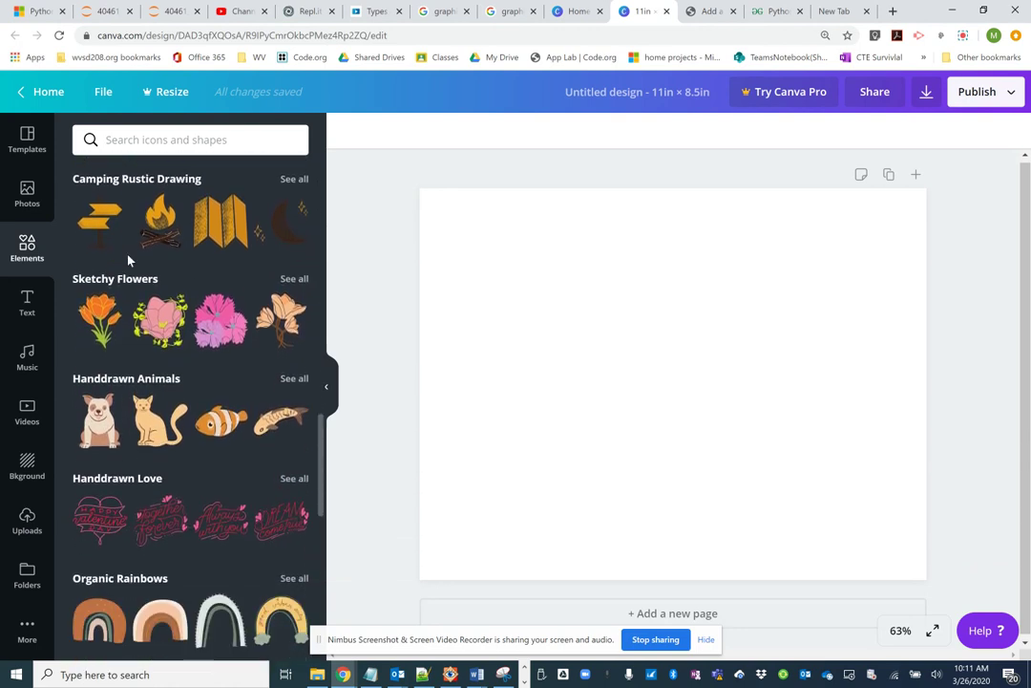
pyautogui.scroll(20, 128, 258)
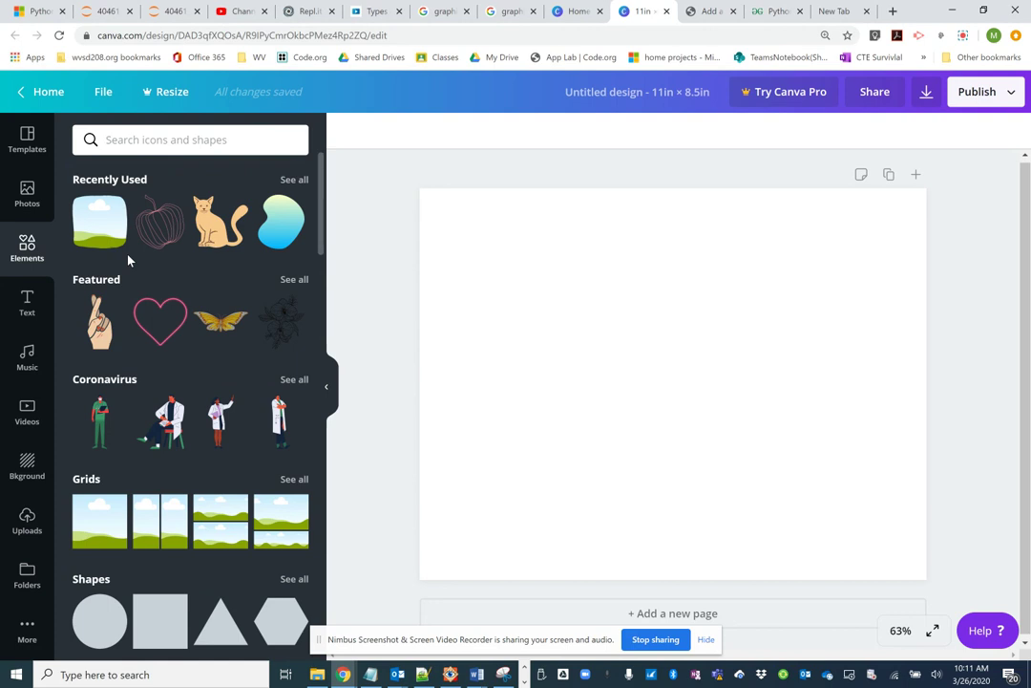
pyautogui.scroll(-4, 128, 260)
pyautogui.scroll(2, 128, 260)
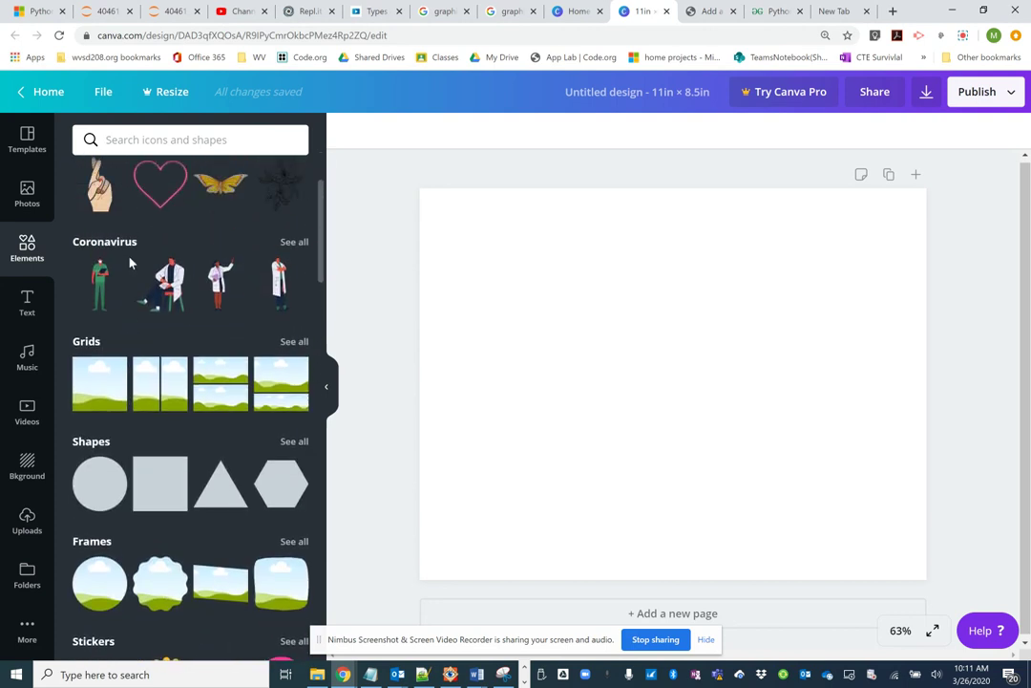
pyautogui.scroll(-2, 124, 286)
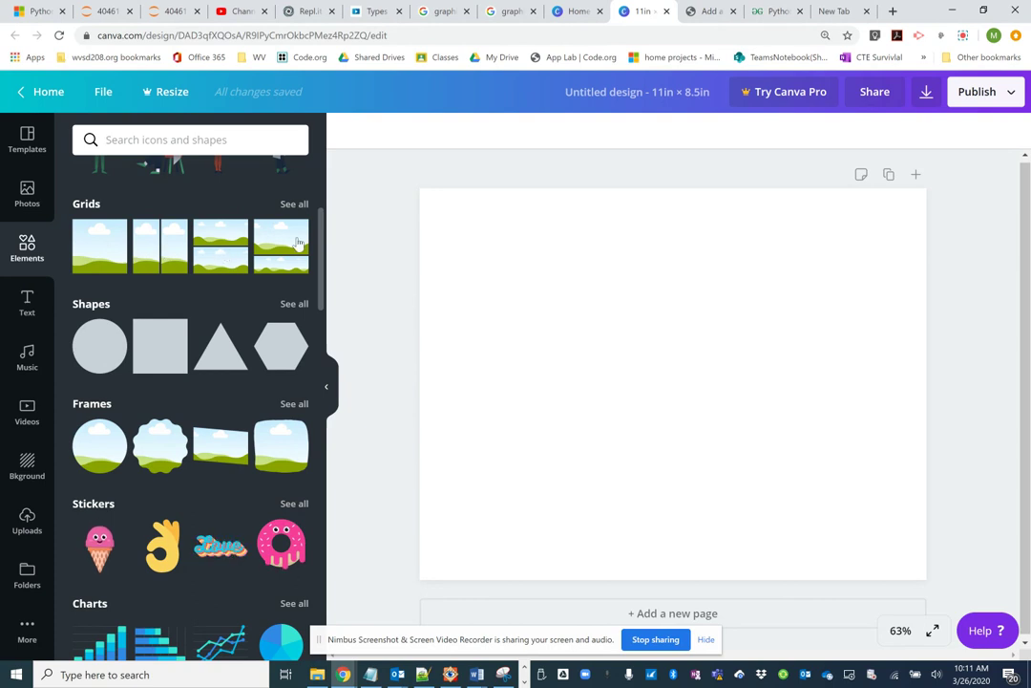
pyautogui.click(294, 204)
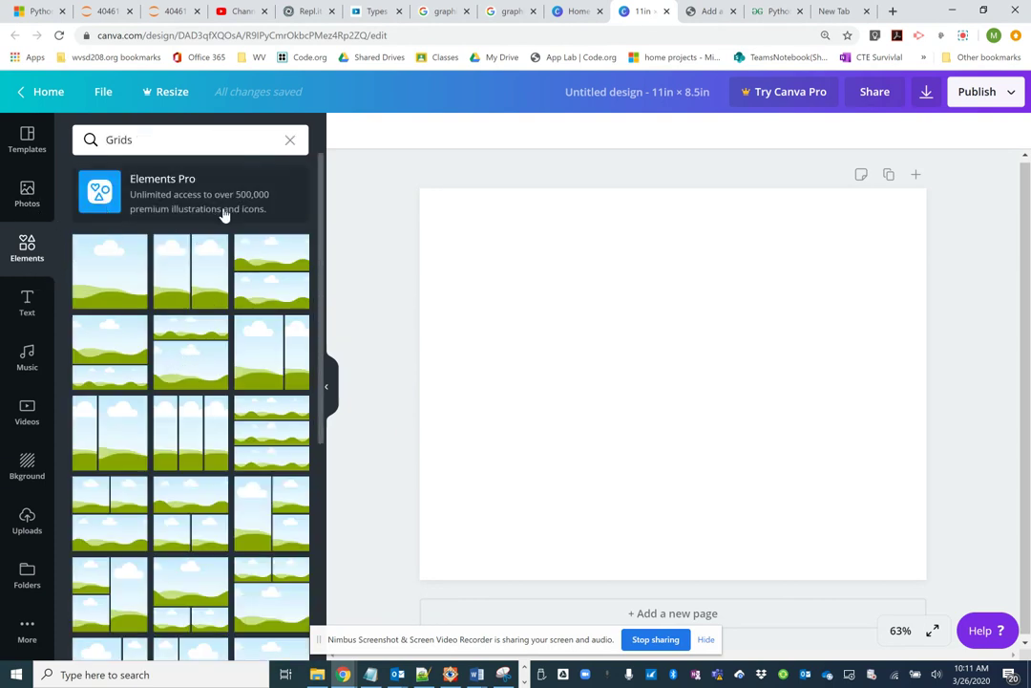
# Show all frame elements and place a tablet-shaped frame on the page
pyautogui.click(327, 387)
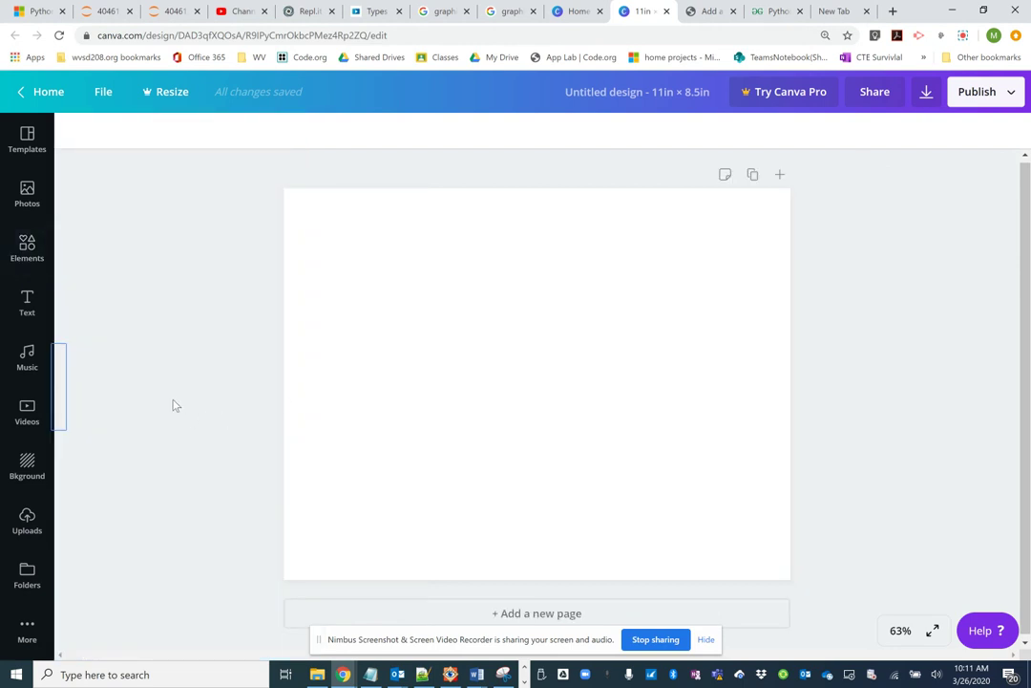
pyautogui.click(28, 250)
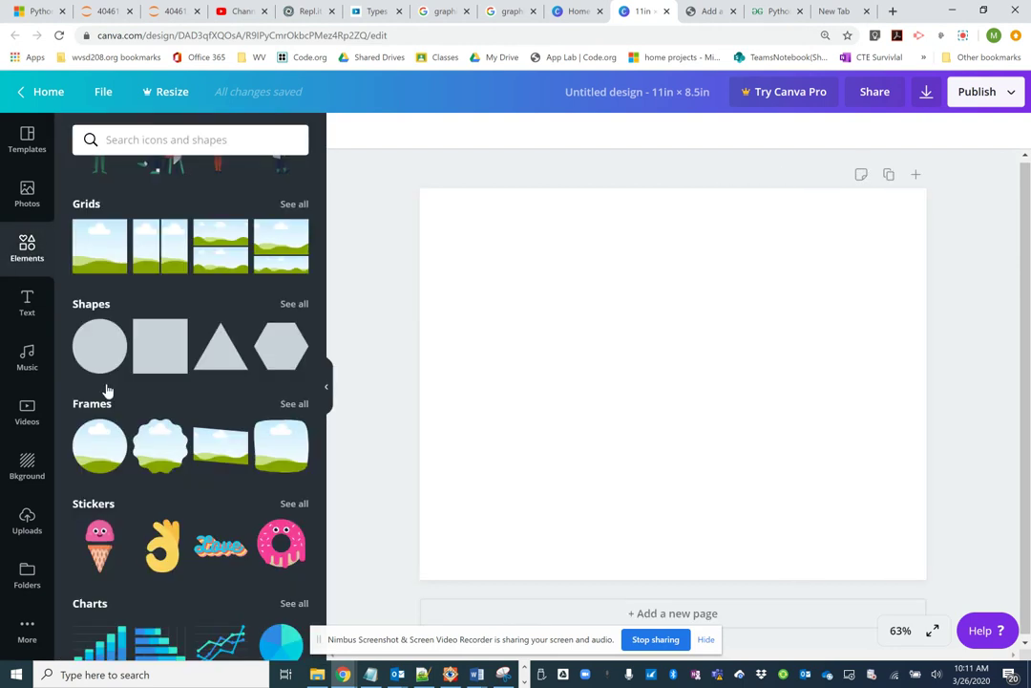
pyautogui.click(295, 404)
pyautogui.scroll(-3, 139, 409)
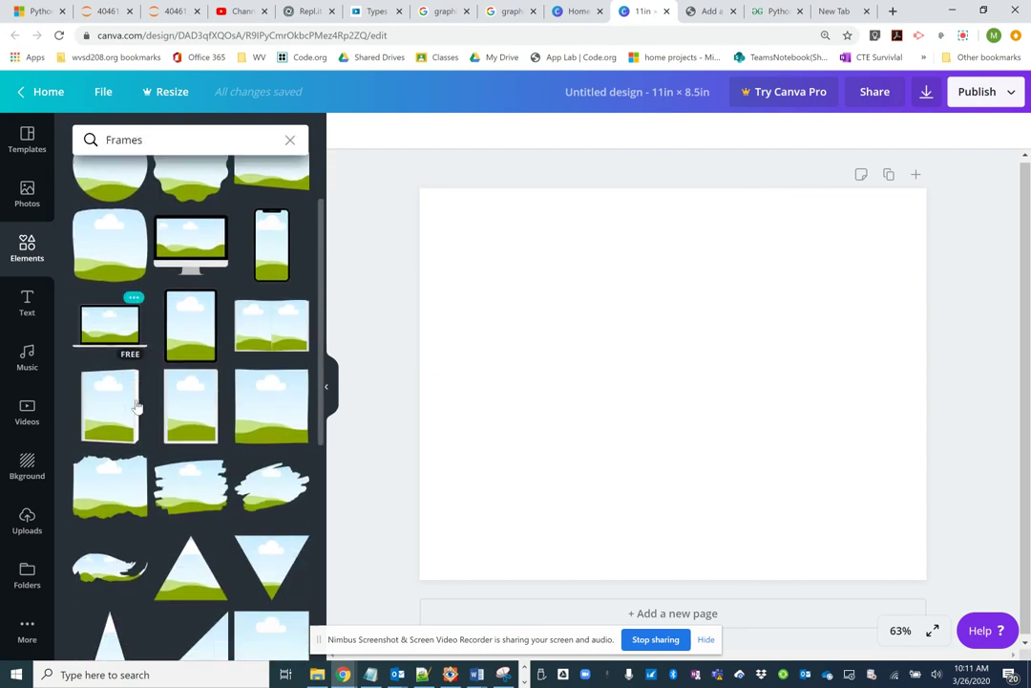
pyautogui.scroll(1, 136, 406)
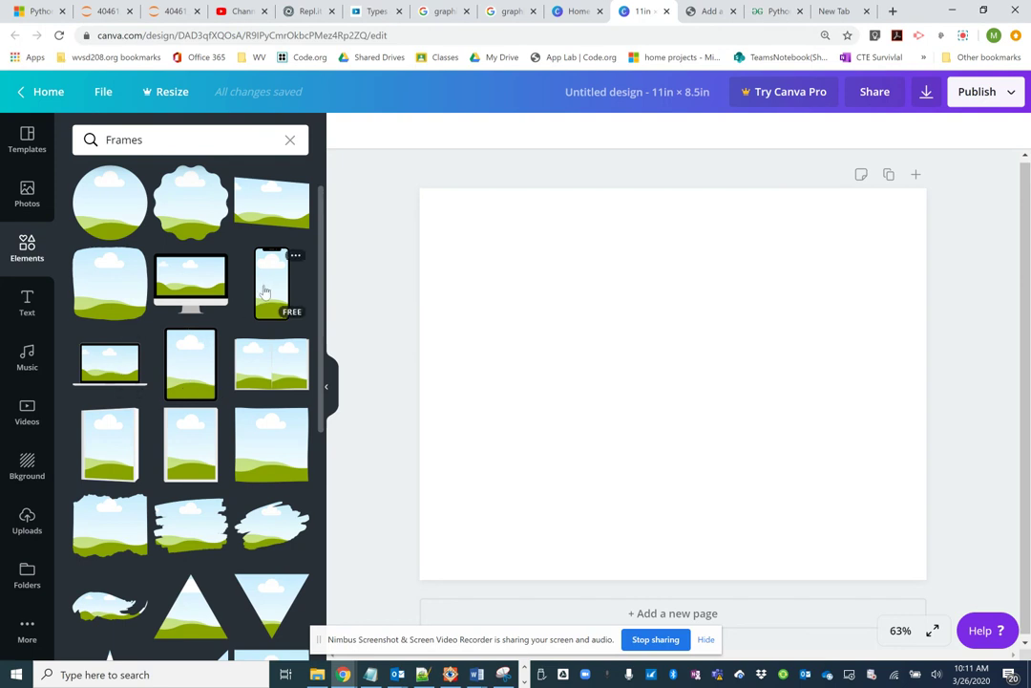
pyautogui.moveTo(183, 375); pyautogui.dragTo(540, 298)
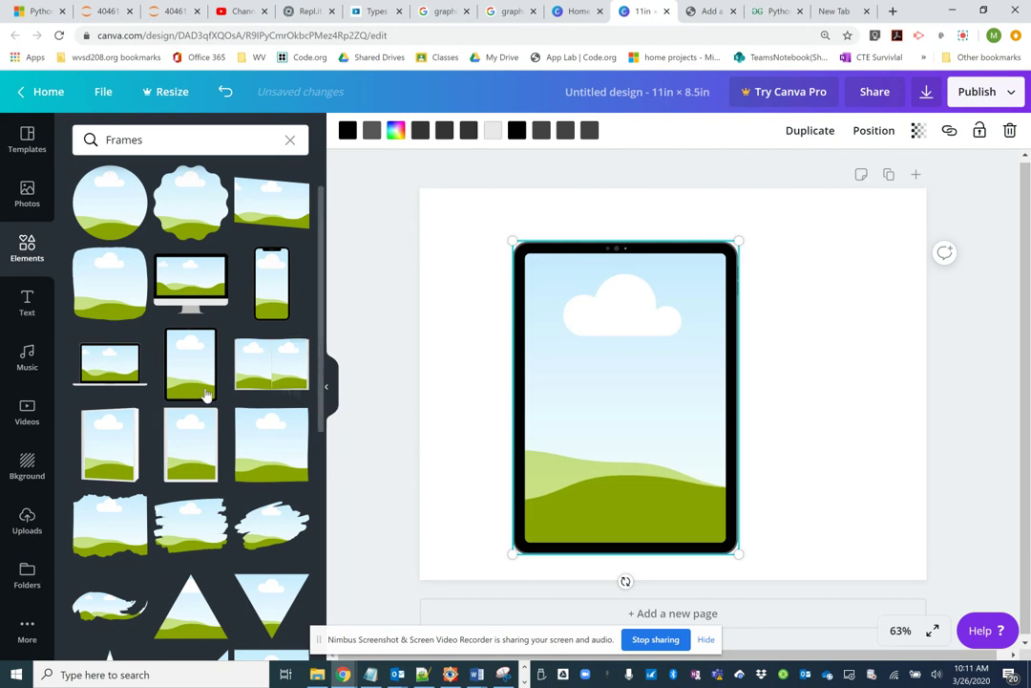
# Try a lotus photo in the tablet frame, shrink the frame, then remove the photo
pyautogui.click(27, 195)
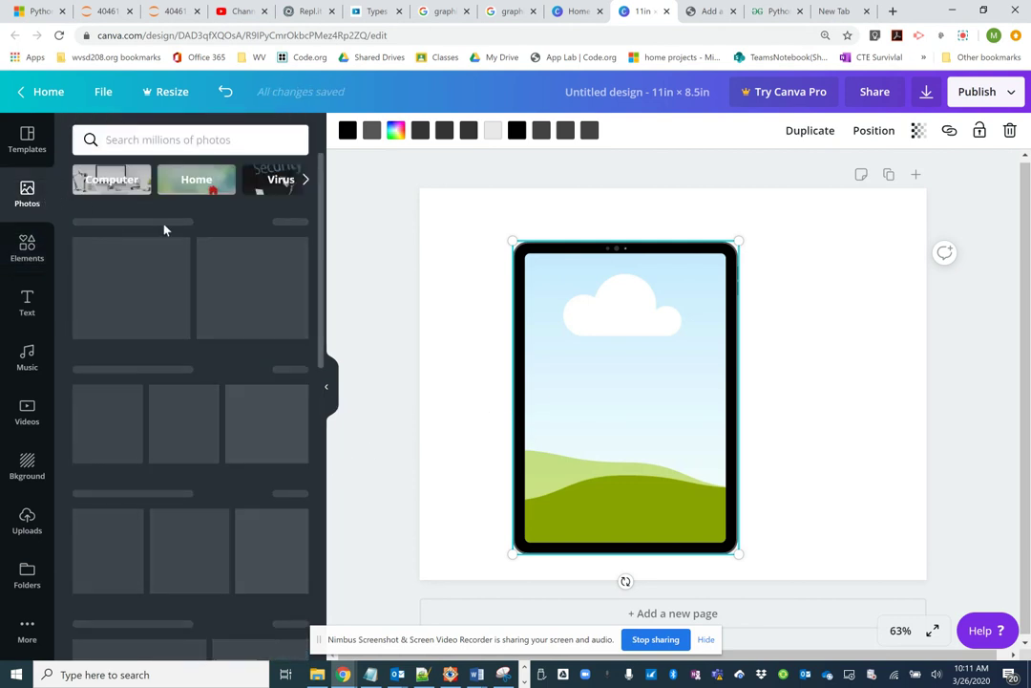
pyautogui.moveTo(121, 247); pyautogui.dragTo(518, 279)
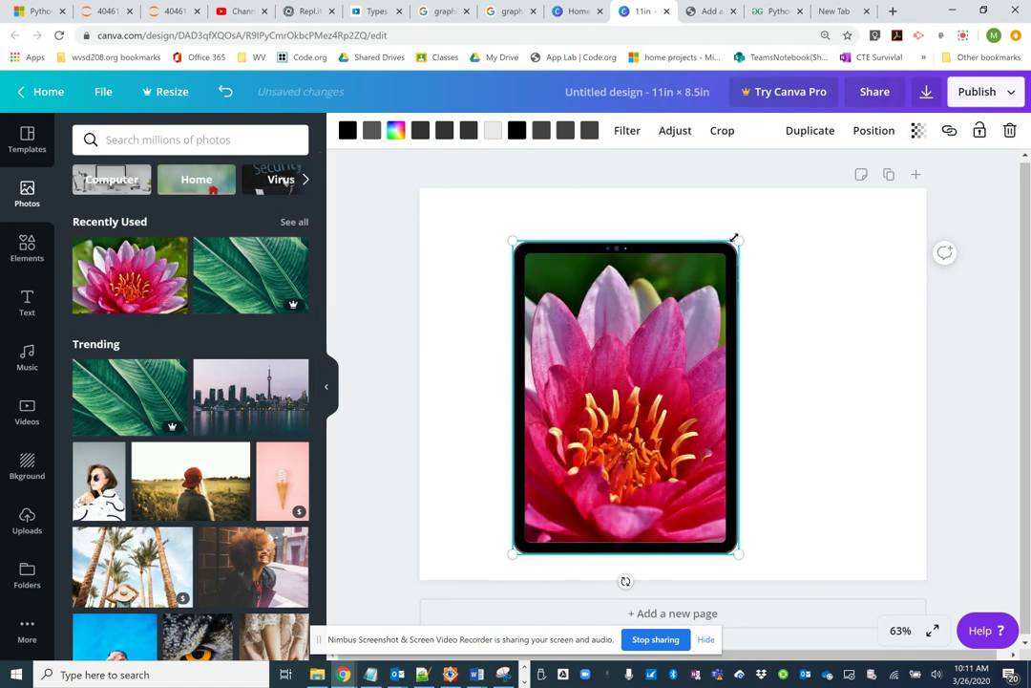
pyautogui.moveTo(743, 238); pyautogui.dragTo(703, 292)
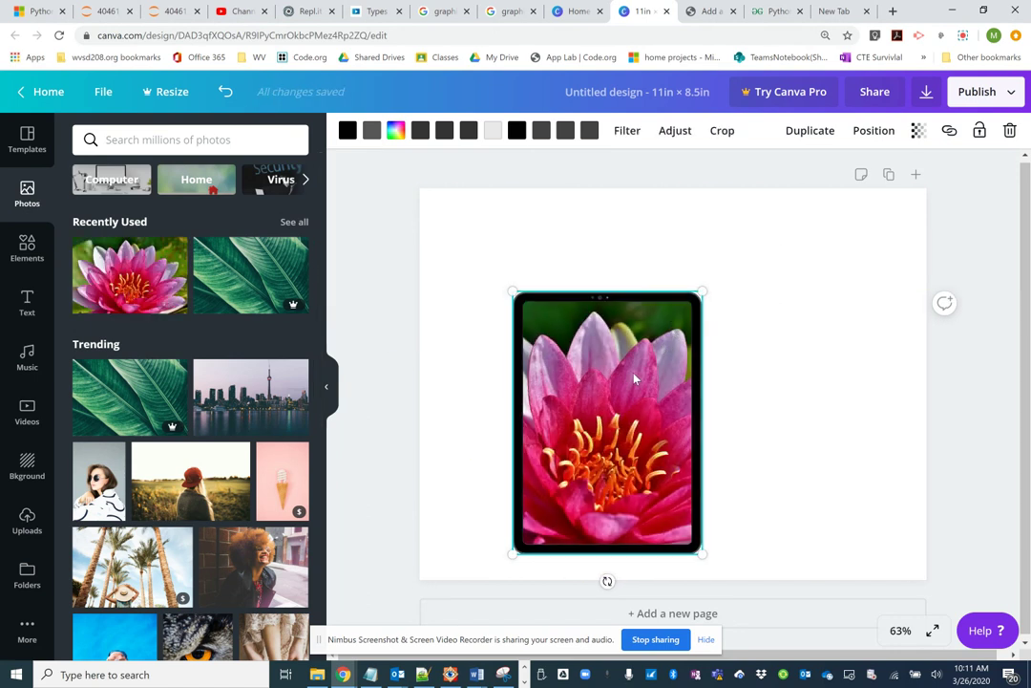
pyautogui.press('Delete')
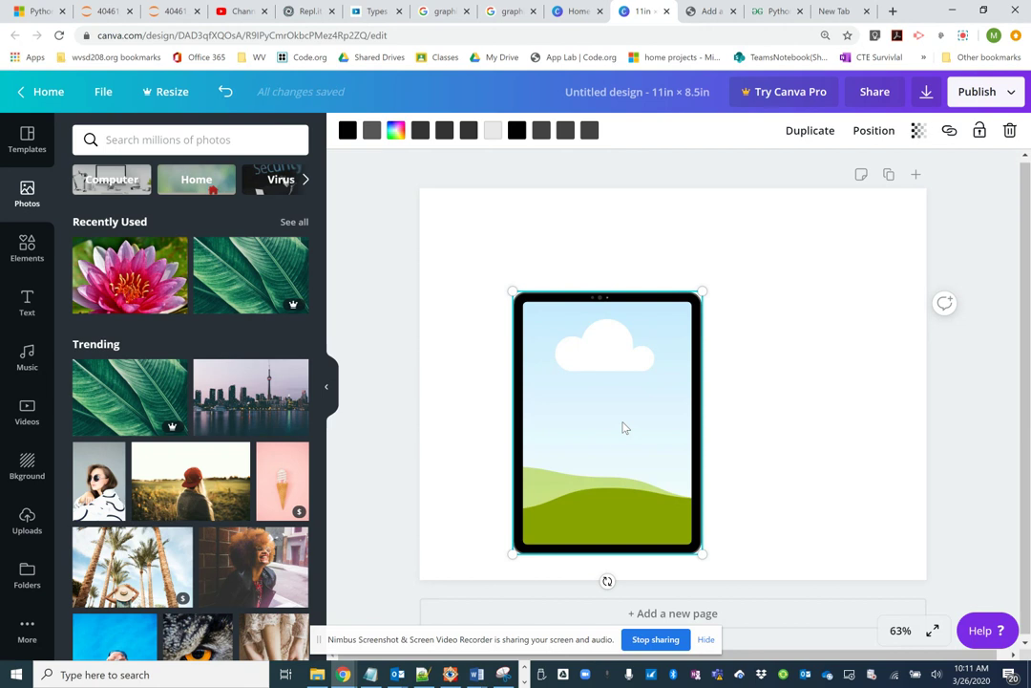
# Move the tablet frame to the upper left and fill it with the woman-in-sunglasses photo
pyautogui.moveTo(585, 410)
pyautogui.mouseDown()
pyautogui.moveTo(548, 369)
pyautogui.moveTo(570, 405)
pyautogui.mouseUp()
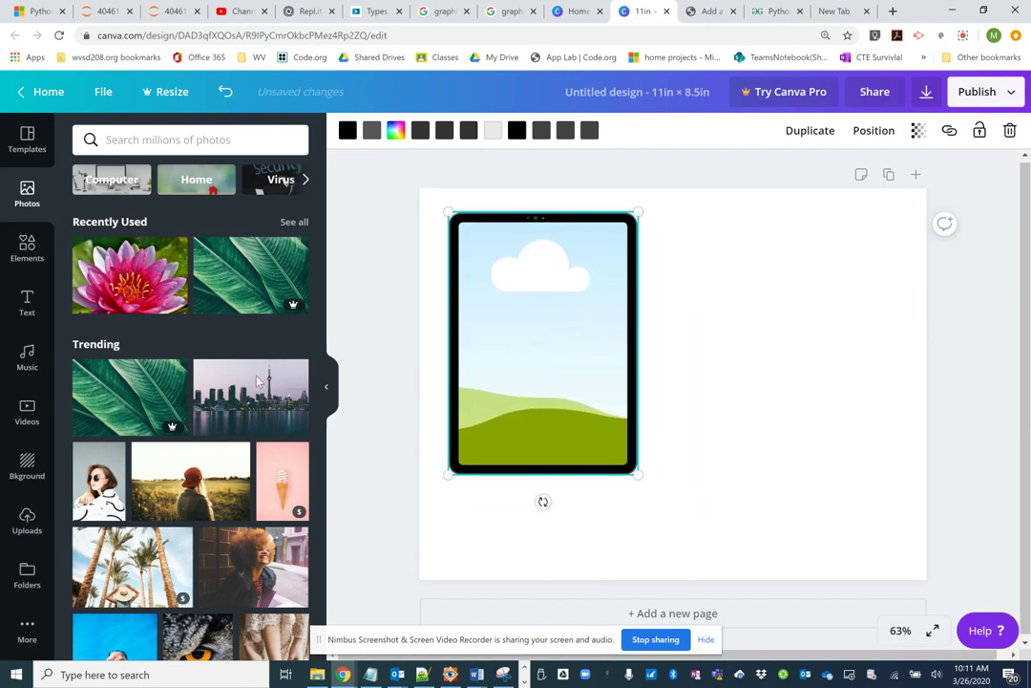
pyautogui.moveTo(91, 454); pyautogui.dragTo(466, 294)
pyautogui.click(34, 247)
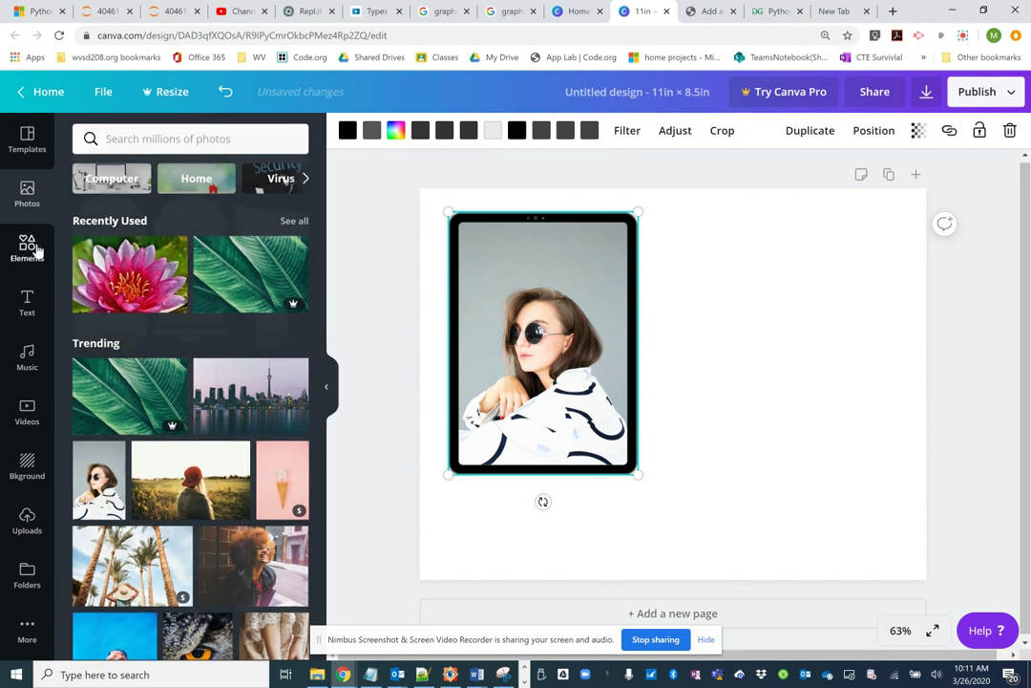
# Add a scalloped frame, shrink it and set it beside the tablet frame
pyautogui.moveTo(191, 202); pyautogui.dragTo(650, 287)
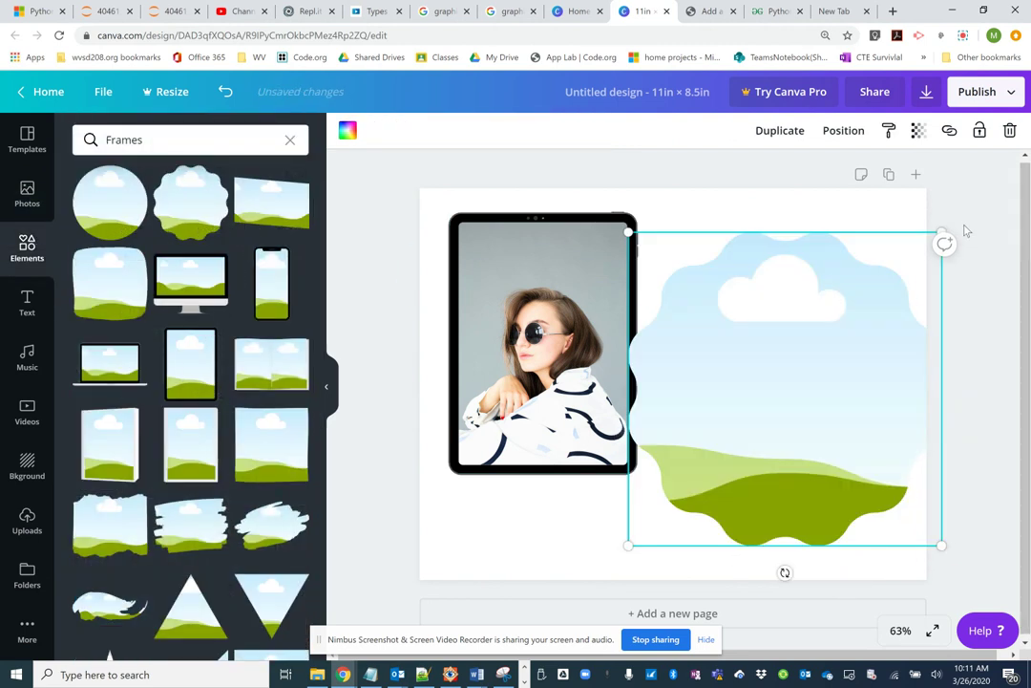
pyautogui.moveTo(671, 253); pyautogui.dragTo(740, 323)
pyautogui.moveTo(745, 395); pyautogui.dragTo(701, 312)
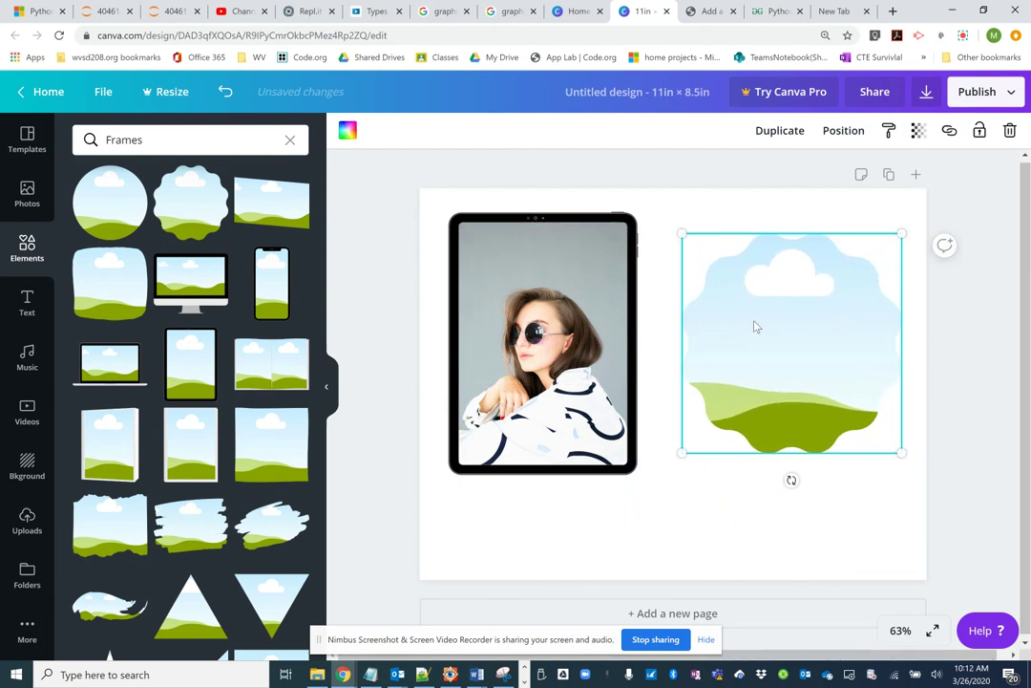
# Drop the Route 66 image from the Likes folder into the scalloped frame
pyautogui.click(27, 199)
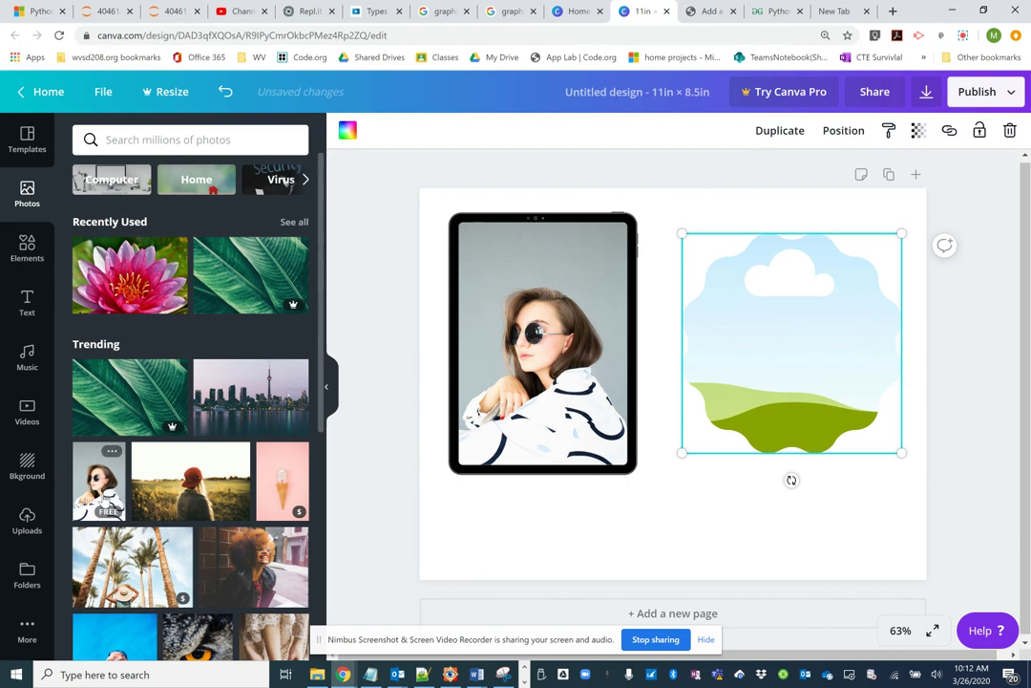
pyautogui.scroll(-3, 156, 360)
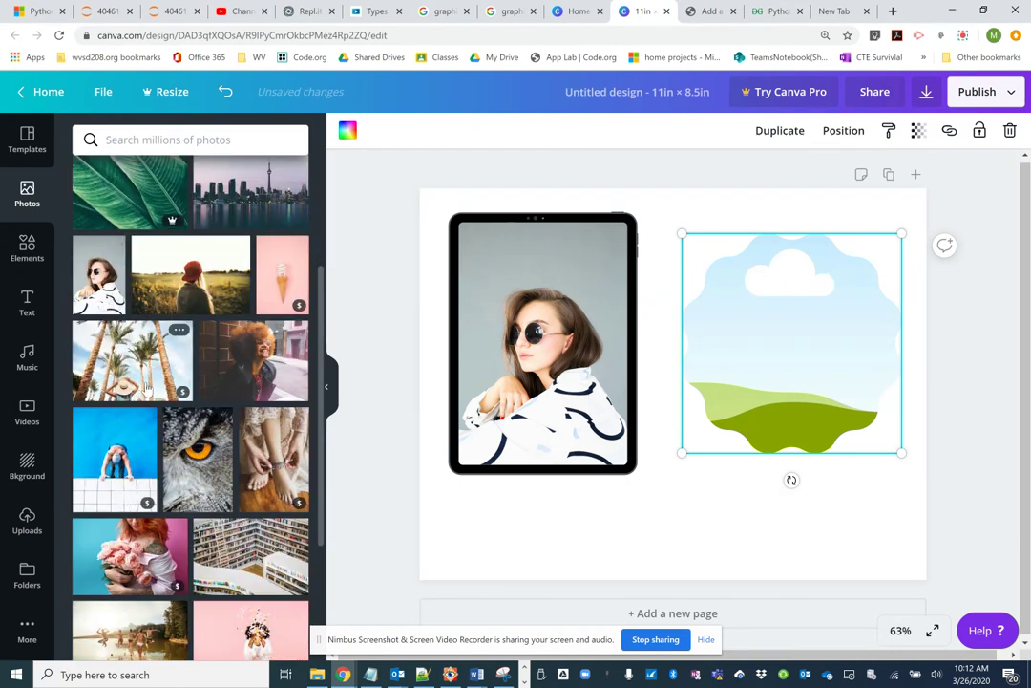
pyautogui.scroll(-5, 148, 390)
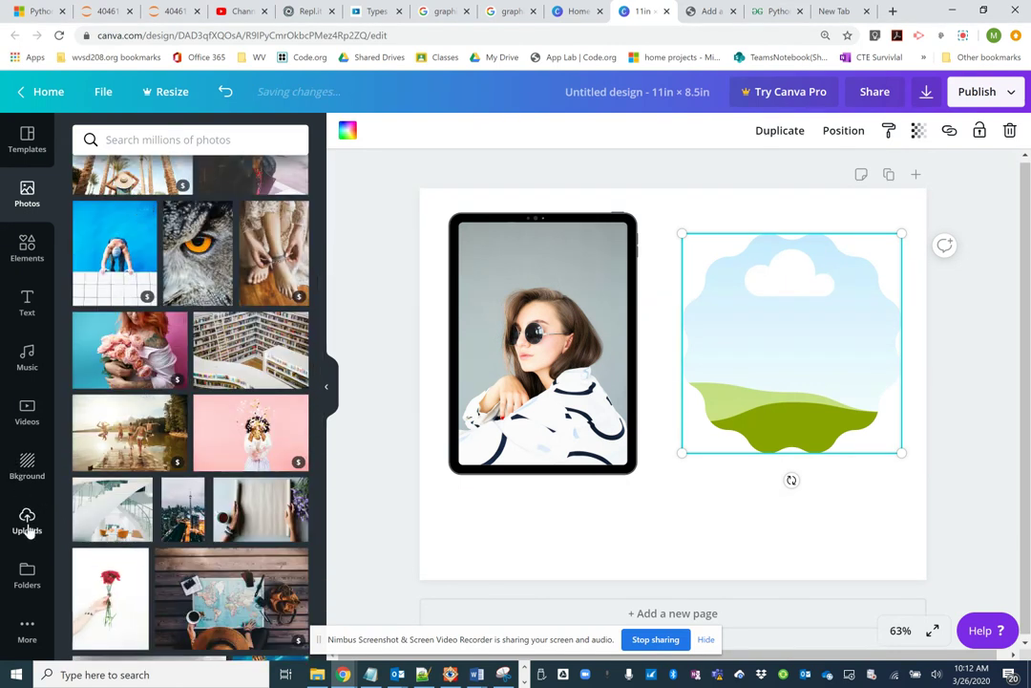
pyautogui.click(31, 575)
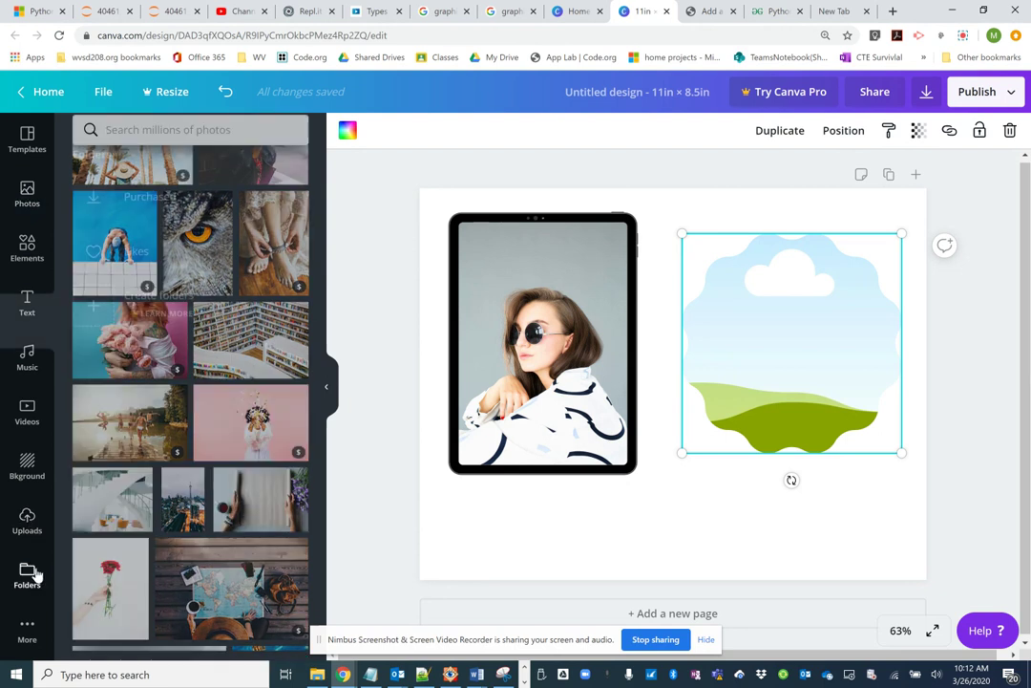
pyautogui.click(110, 236)
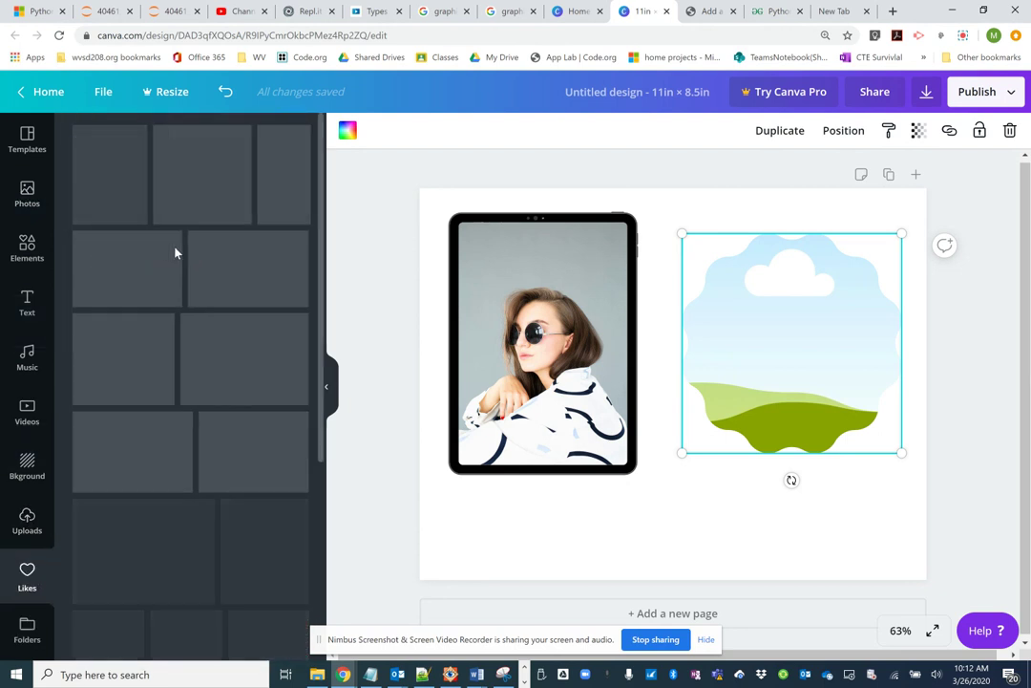
pyautogui.moveTo(216, 243); pyautogui.dragTo(707, 322)
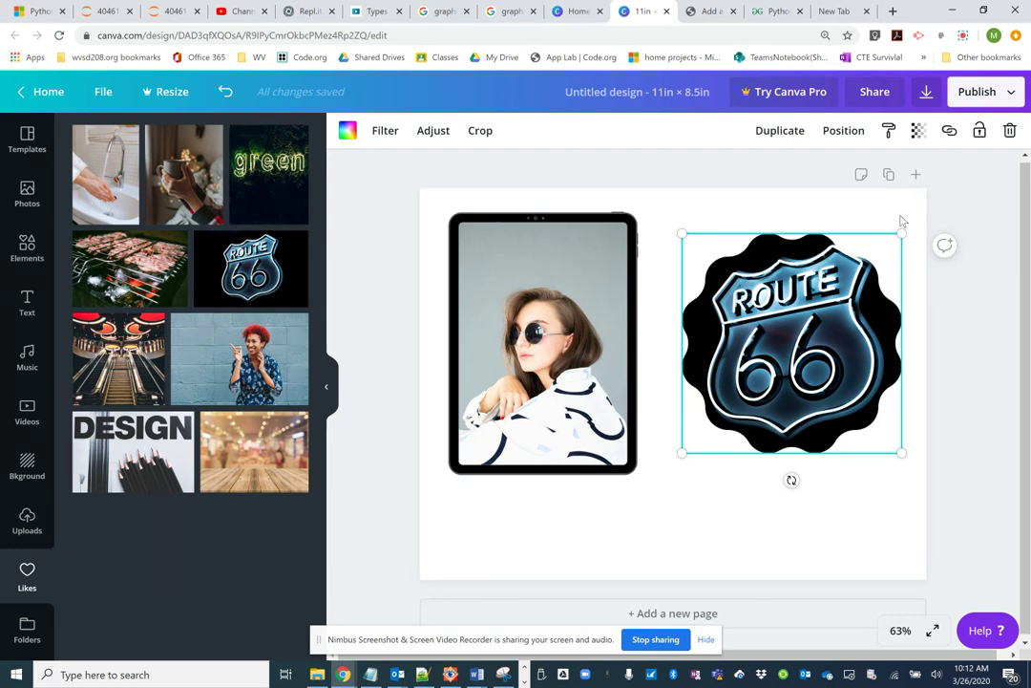
# Crop and enlarge the Route 66 image so it fills the scalloped frame
pyautogui.doubleClick(782, 320)
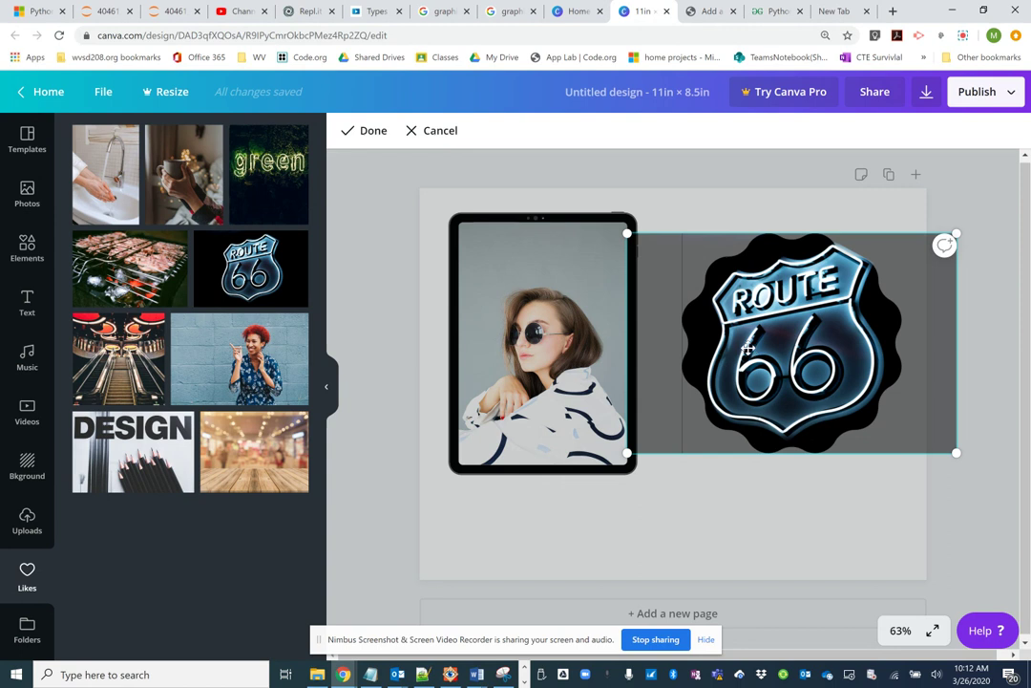
pyautogui.click(565, 339)
pyautogui.doubleClick(659, 292)
pyautogui.moveTo(956, 234); pyautogui.dragTo(1006, 202)
pyautogui.moveTo(815, 310); pyautogui.dragTo(771, 345)
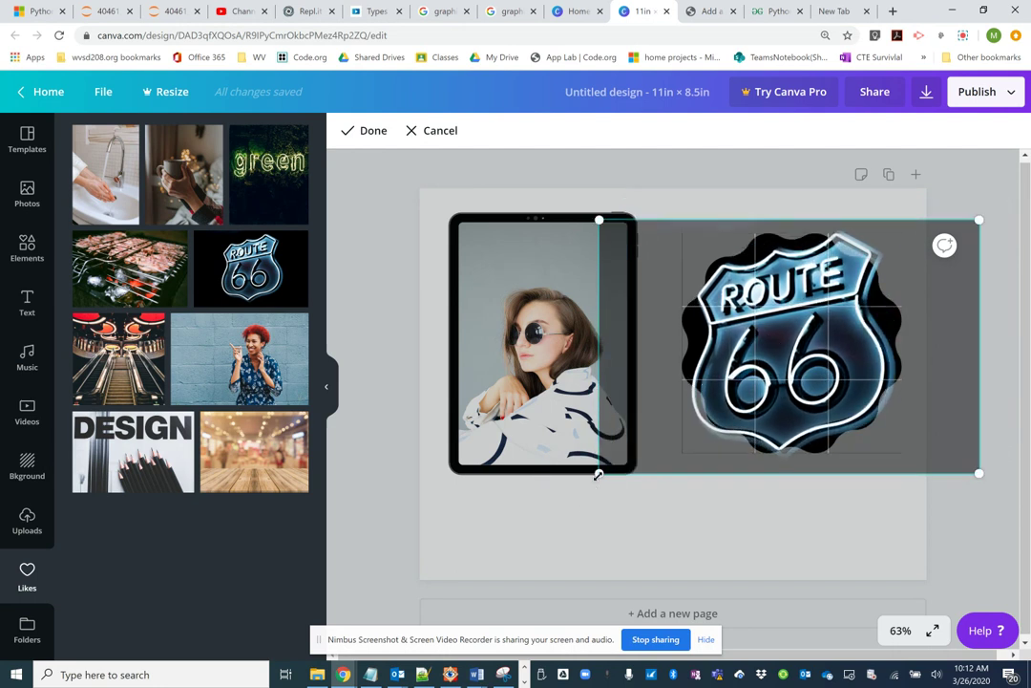
pyautogui.moveTo(598, 473); pyautogui.dragTo(538, 514)
pyautogui.moveTo(706, 433); pyautogui.dragTo(720, 420)
pyautogui.click(711, 554)
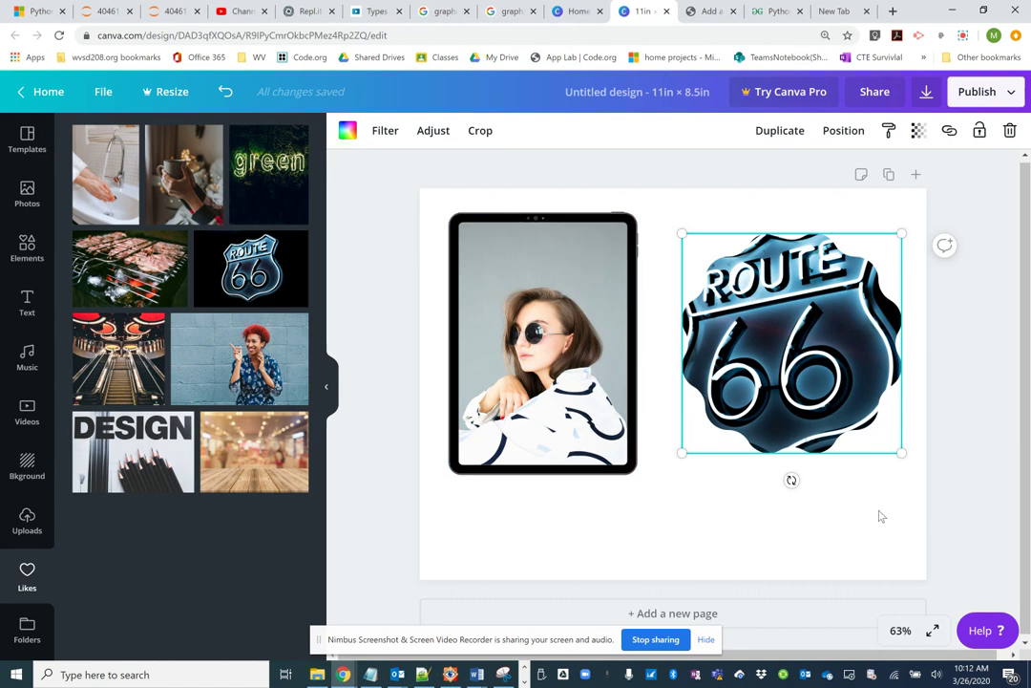
# Move the Route 66 frame lower on the page's right side
pyautogui.moveTo(803, 403)
pyautogui.mouseDown()
pyautogui.moveTo(822, 369)
pyautogui.moveTo(793, 405)
pyautogui.mouseUp()
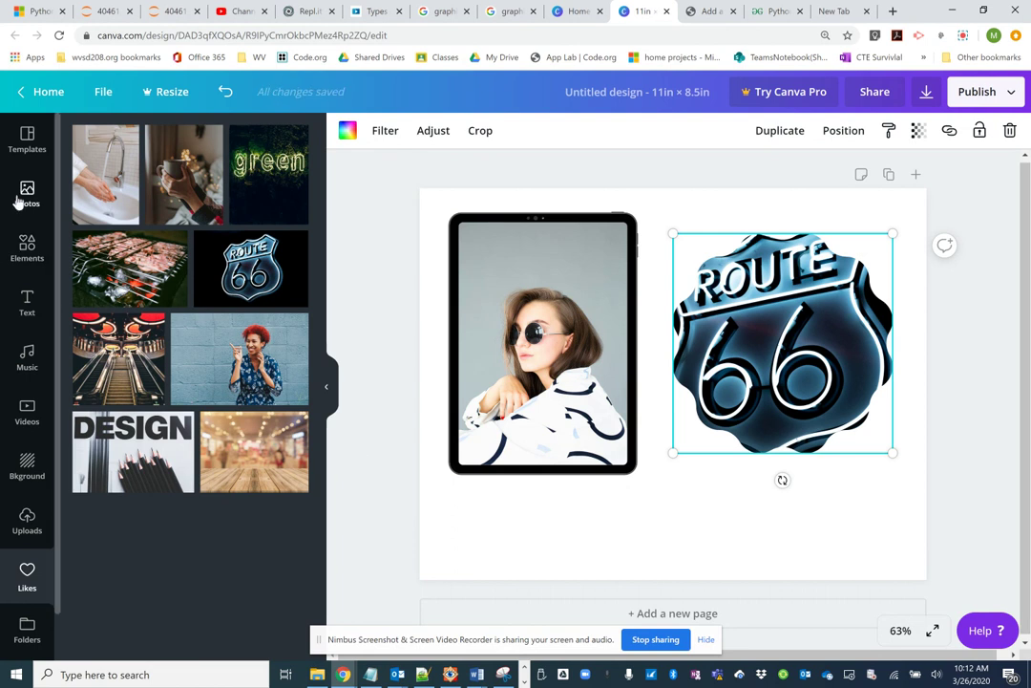
pyautogui.click(25, 247)
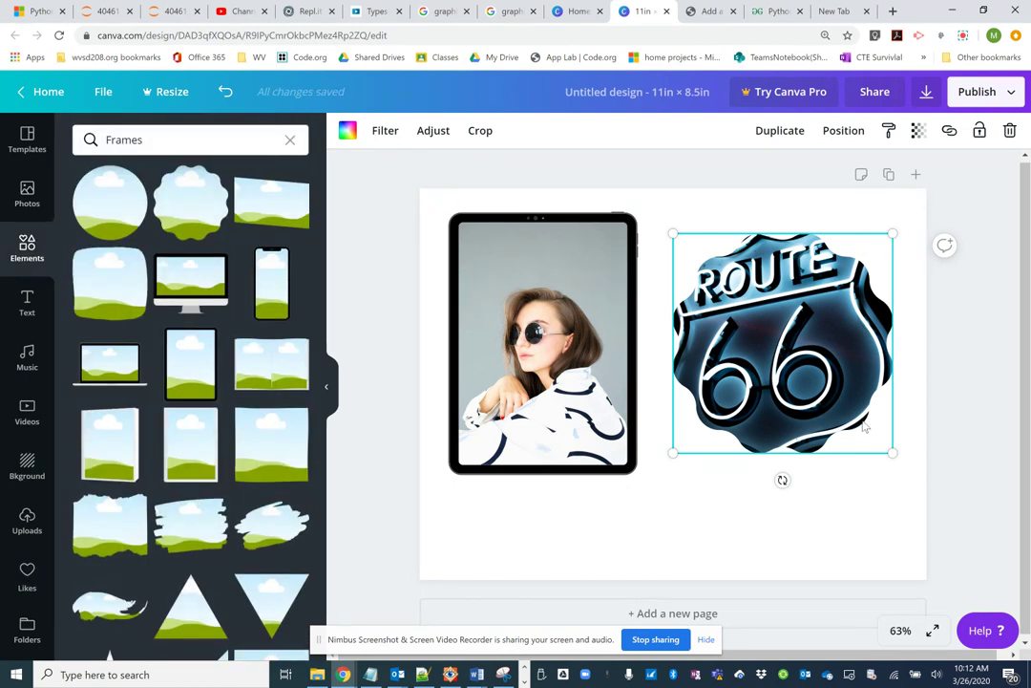
pyautogui.doubleClick(813, 383)
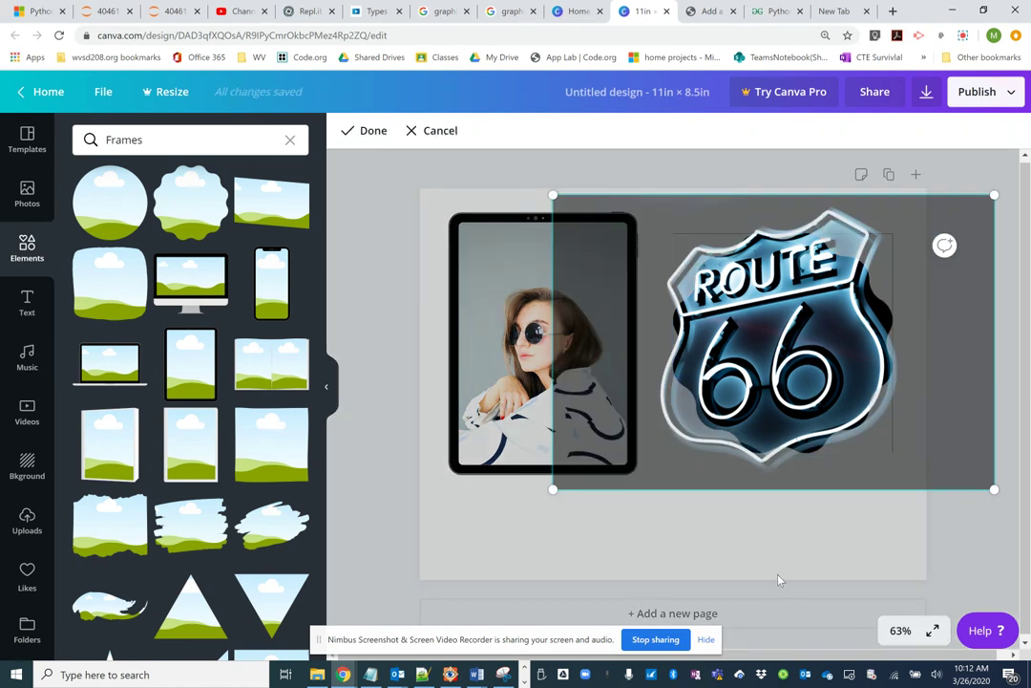
pyautogui.press('Escape')
pyautogui.moveTo(816, 397); pyautogui.dragTo(850, 426)
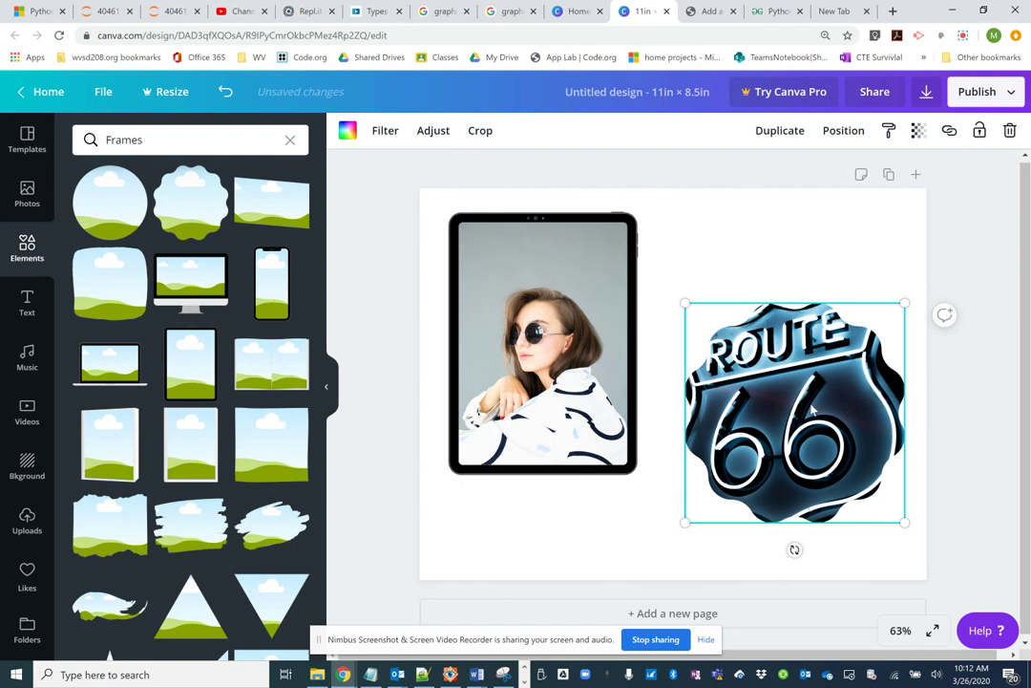
# Delete the Route 66 and woman photos, then the tablet and scalloped frames
pyautogui.press('Delete')
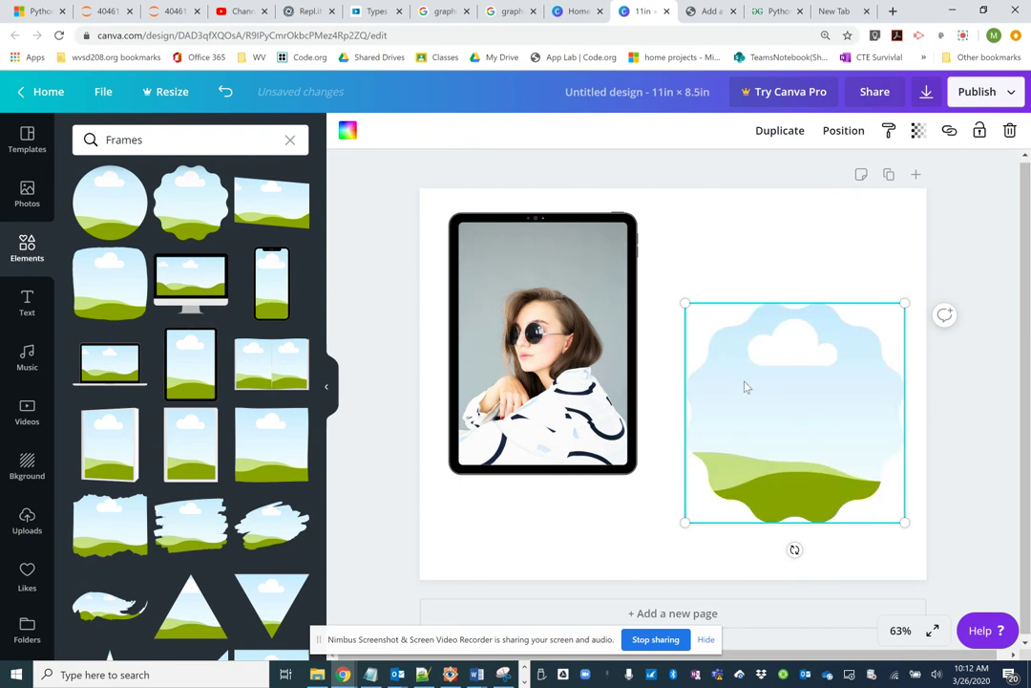
pyautogui.click(630, 363)
pyautogui.press('Delete')
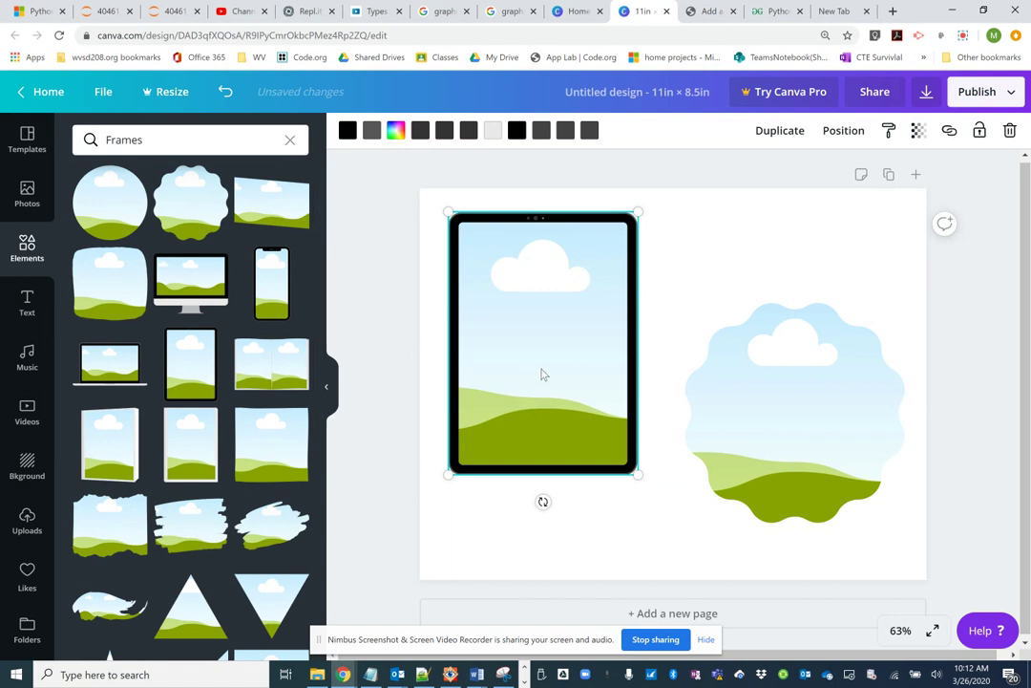
pyautogui.press('Delete')
pyautogui.click(858, 449)
pyautogui.press('Delete')
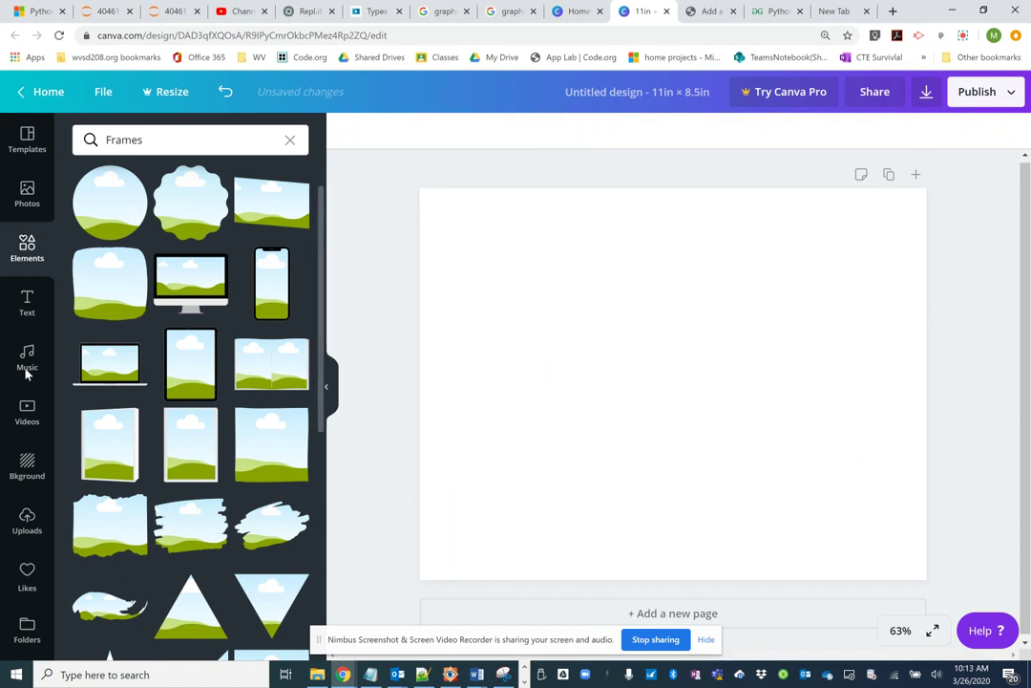
# Add a grid with two stacked cells beside one tall cell, covering the page
pyautogui.click(26, 251)
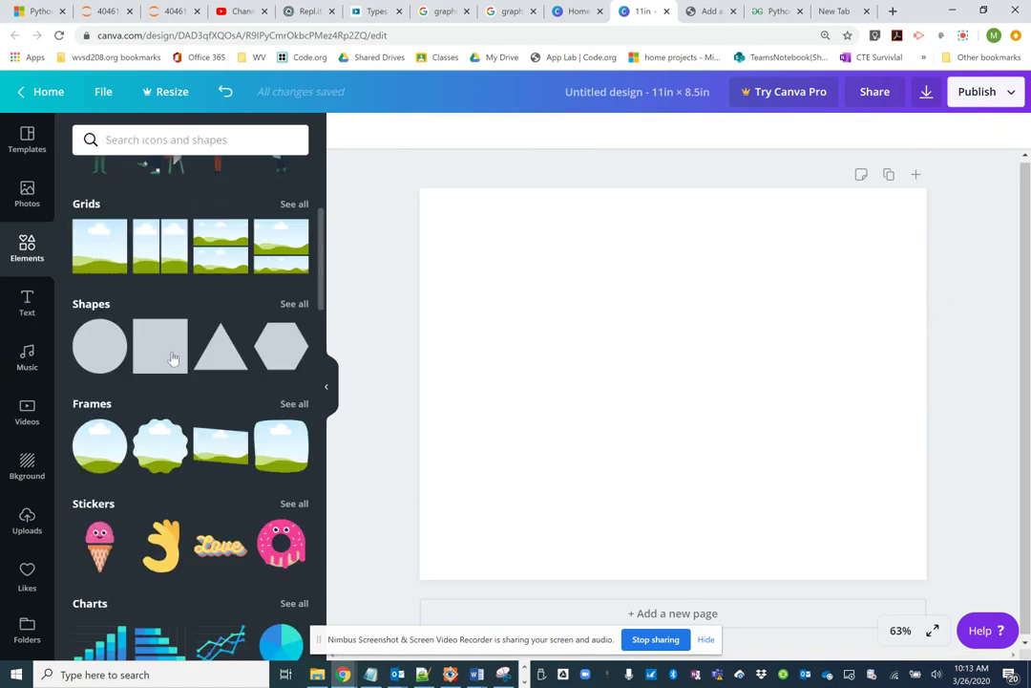
pyautogui.click(289, 206)
pyautogui.scroll(-5, 262, 441)
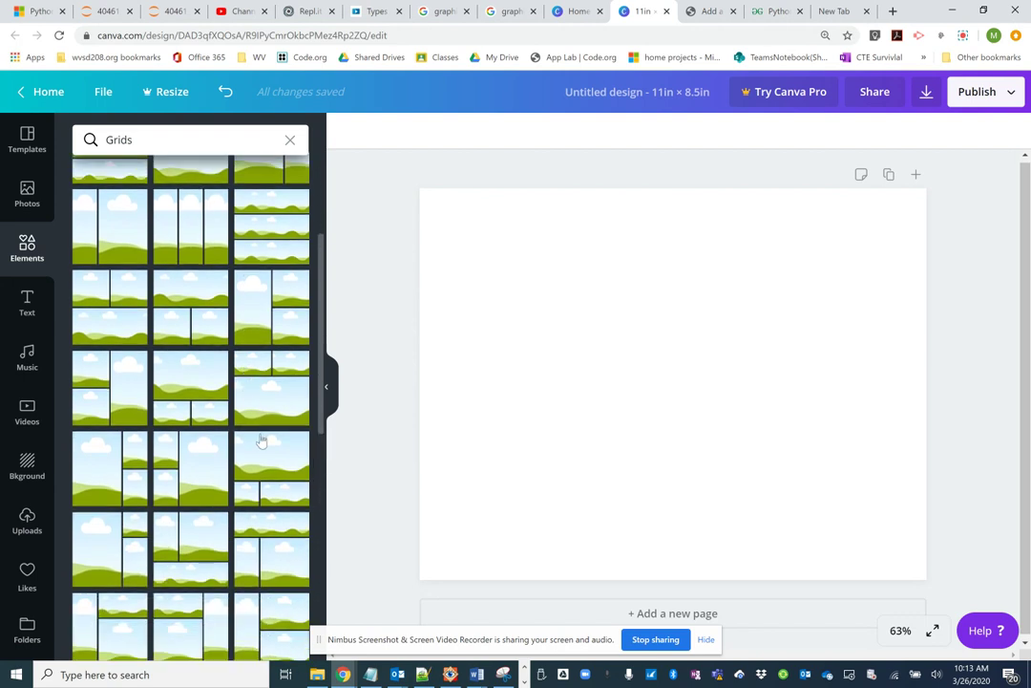
pyautogui.moveTo(124, 395); pyautogui.dragTo(588, 380)
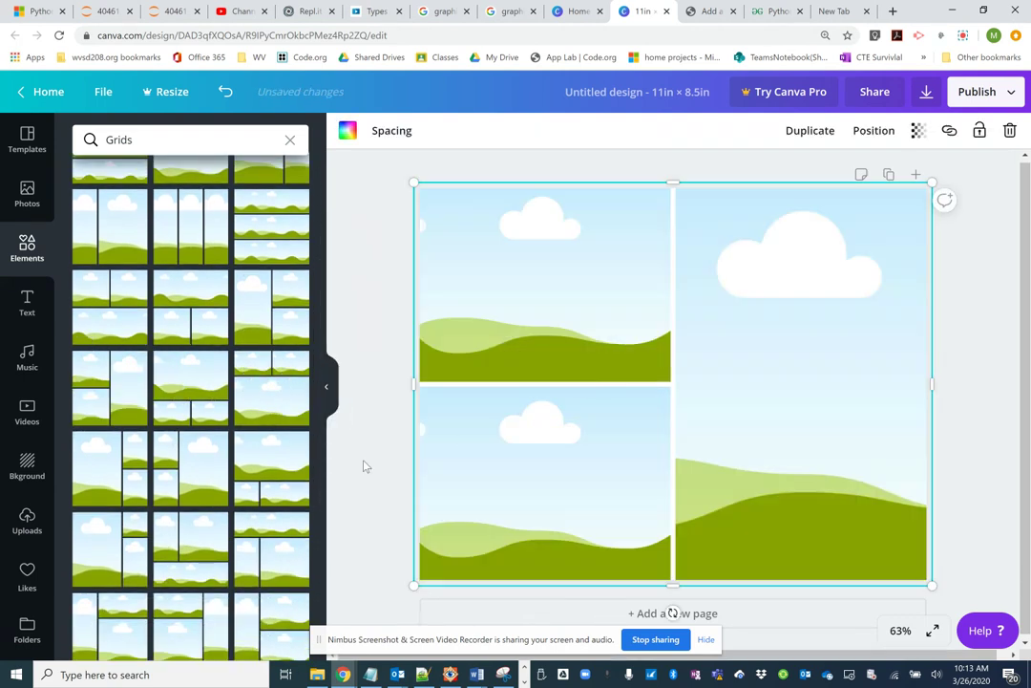
# Drop the swimmer, owl and curly-haired woman photos into the grid's three cells
pyautogui.click(26, 196)
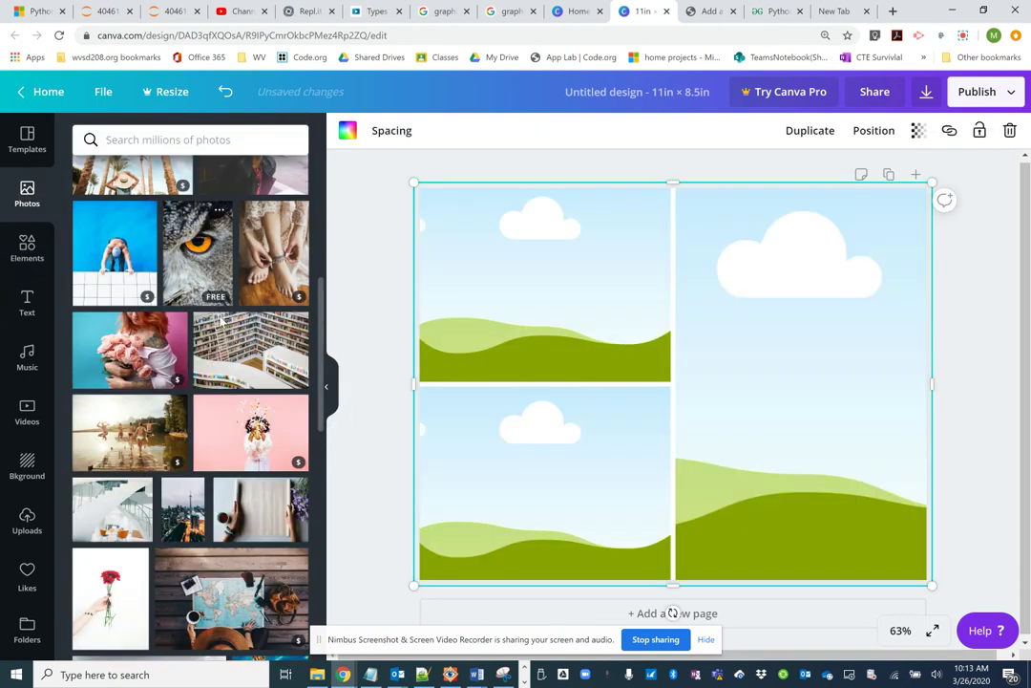
pyautogui.moveTo(126, 254); pyautogui.dragTo(536, 272)
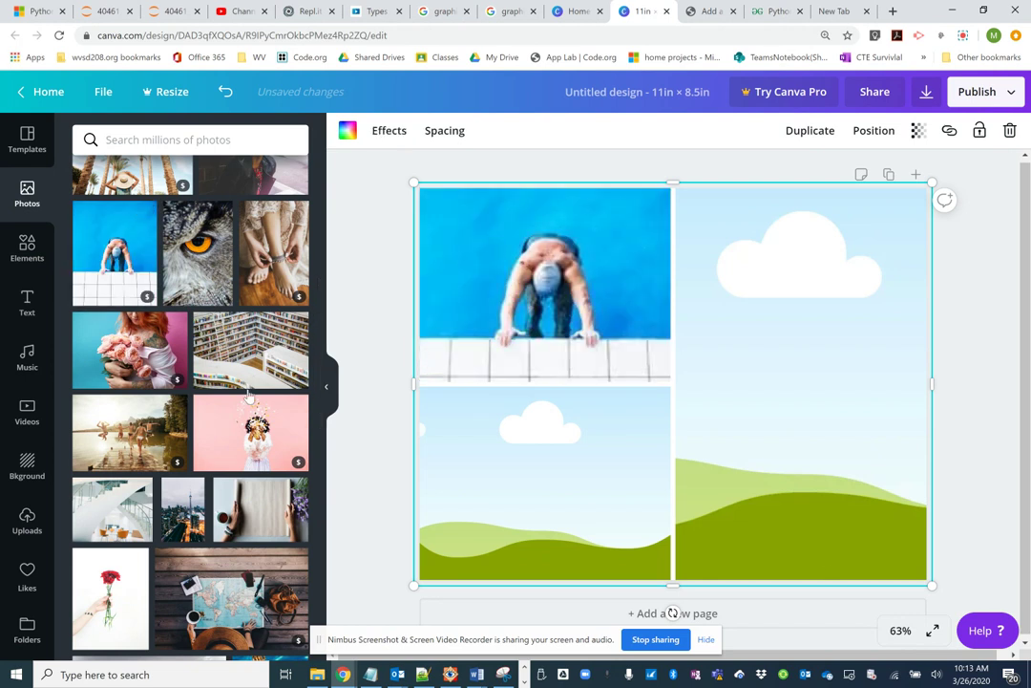
pyautogui.moveTo(176, 222); pyautogui.dragTo(515, 421)
pyautogui.scroll(1, 287, 315)
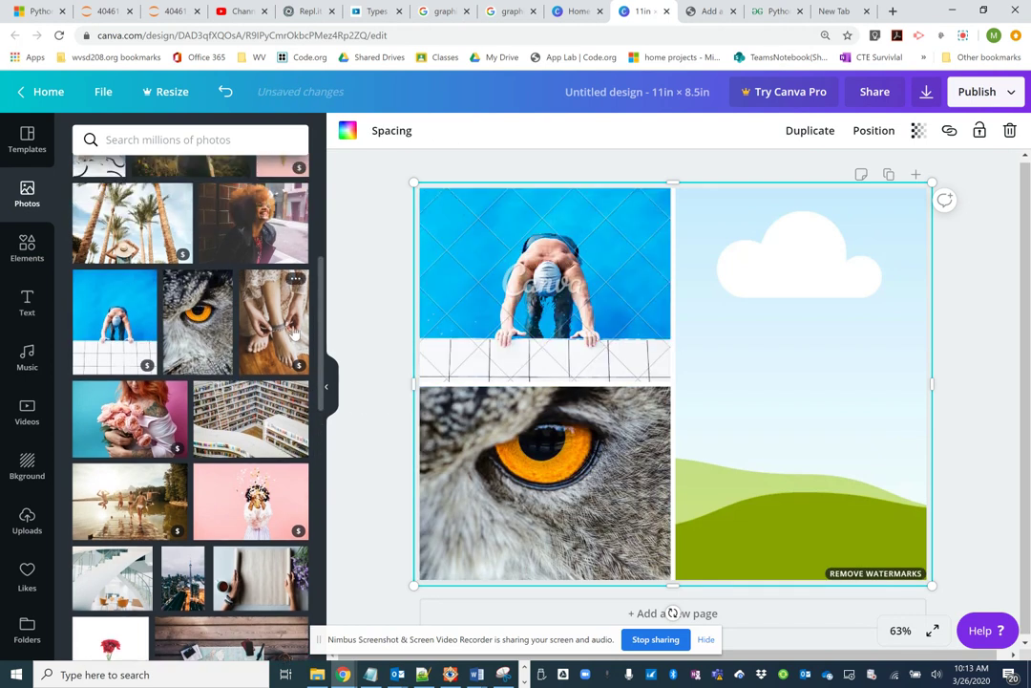
pyautogui.scroll(1, 290, 315)
pyautogui.scroll(1, 290, 315)
pyautogui.moveTo(251, 359); pyautogui.dragTo(747, 370)
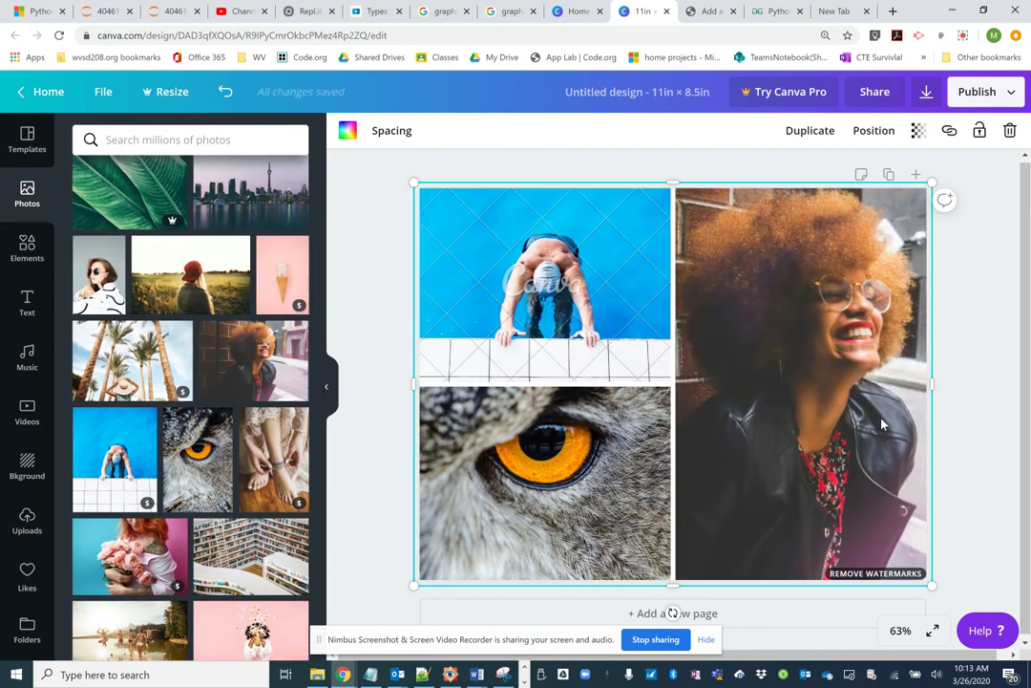
pyautogui.click(831, 405)
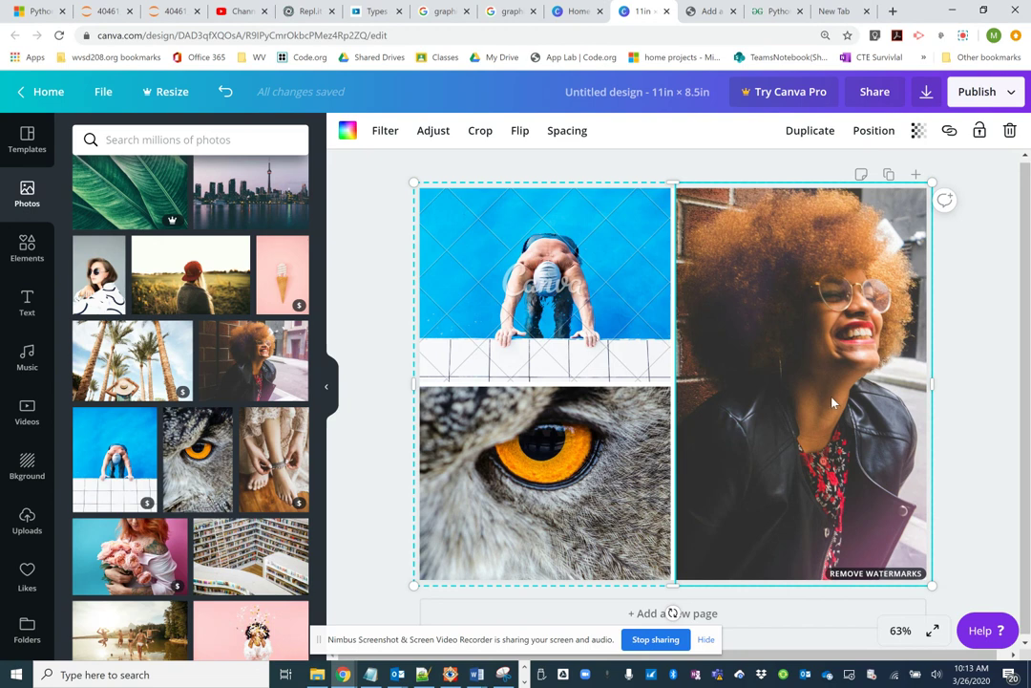
pyautogui.doubleClick(504, 348)
# Remove the swimmer photo and reposition the owl photo within its cell
pyautogui.press('Delete')
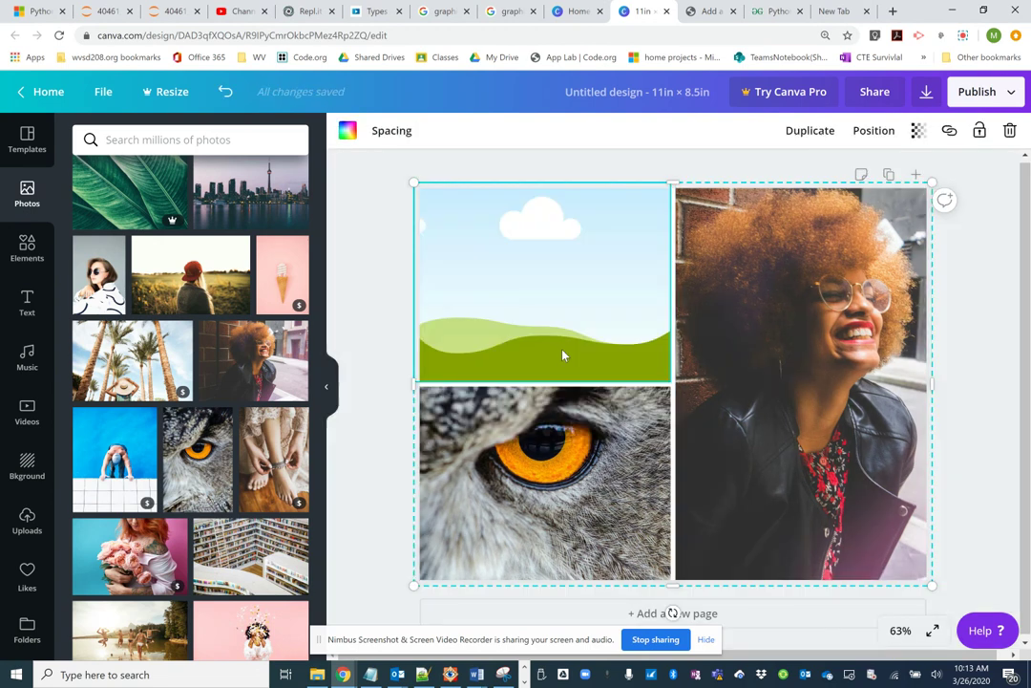
pyautogui.doubleClick(566, 459)
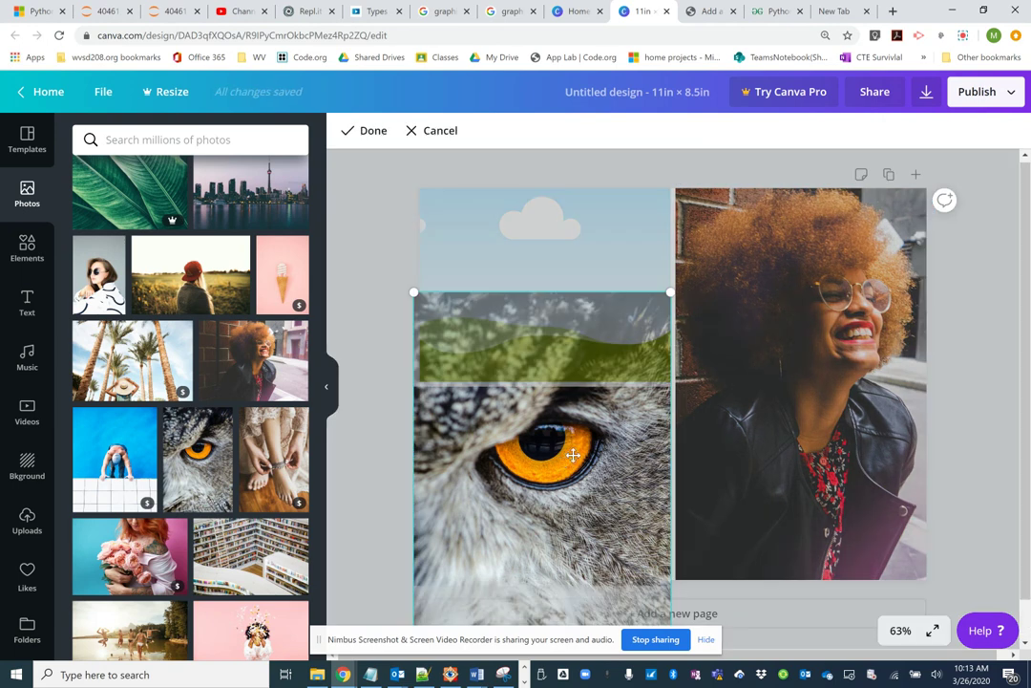
pyautogui.moveTo(609, 482); pyautogui.dragTo(606, 529)
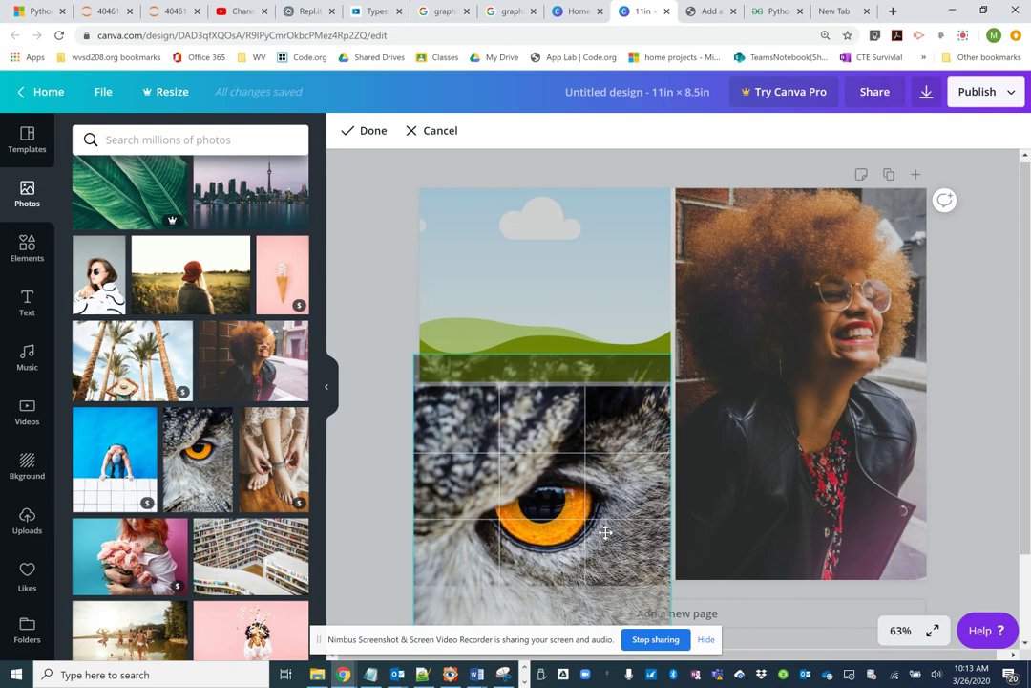
pyautogui.click(721, 348)
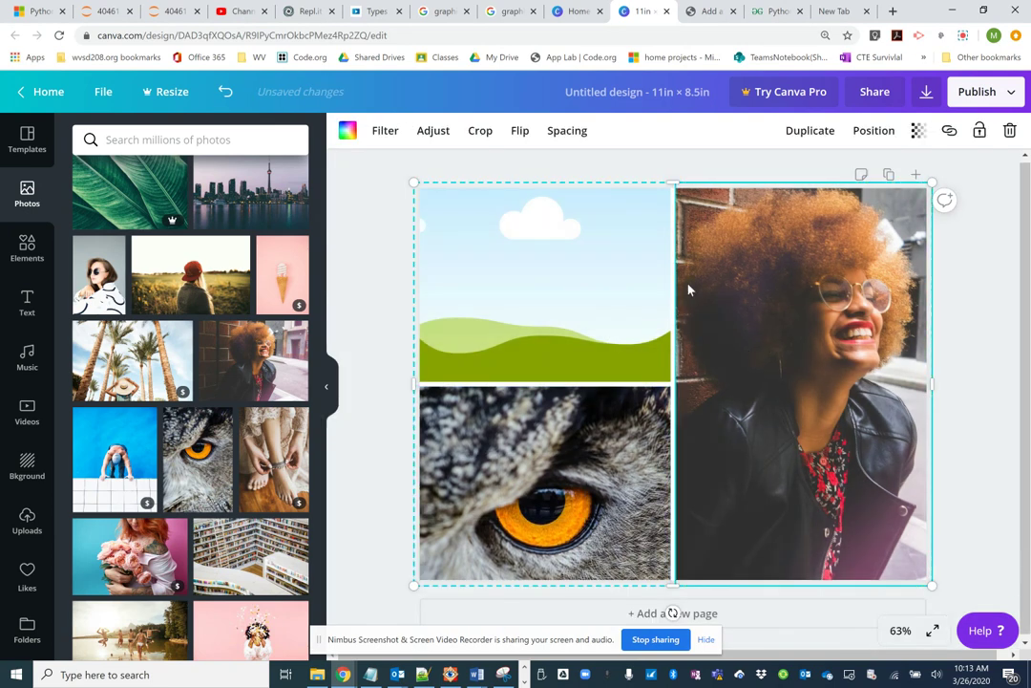
# Shift the photo grid slightly right on the page
pyautogui.click(645, 293)
pyautogui.rightClick(622, 297)
pyautogui.click(592, 293)
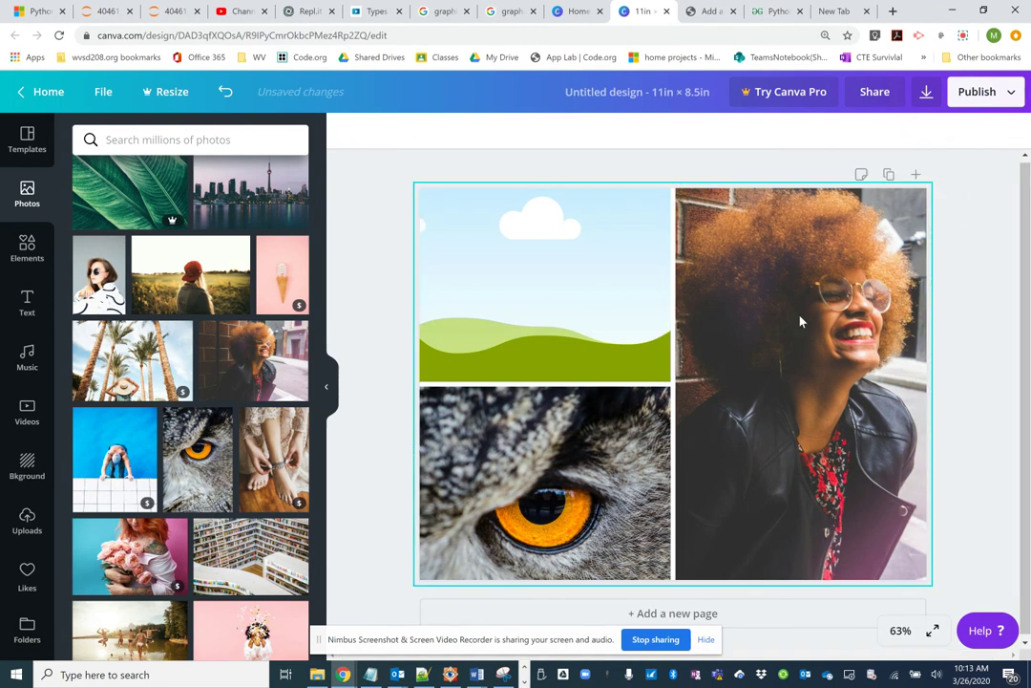
pyautogui.moveTo(802, 320); pyautogui.dragTo(842, 319)
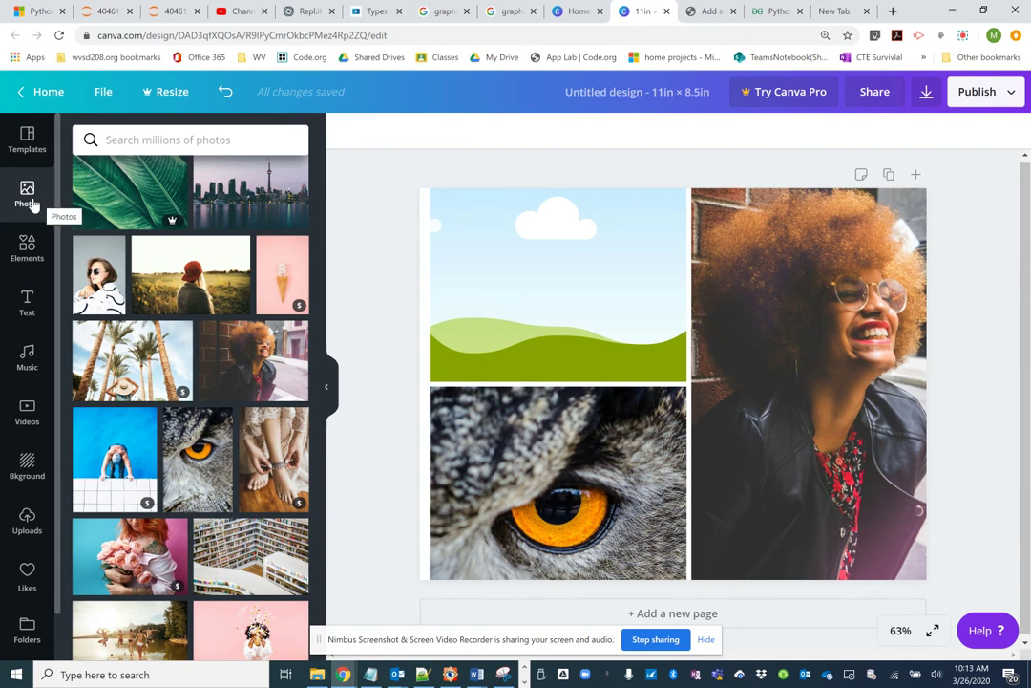
# Replace the curly-haired woman in the grid's right cell with the sunglasses photo
pyautogui.moveTo(72, 250); pyautogui.dragTo(761, 356)
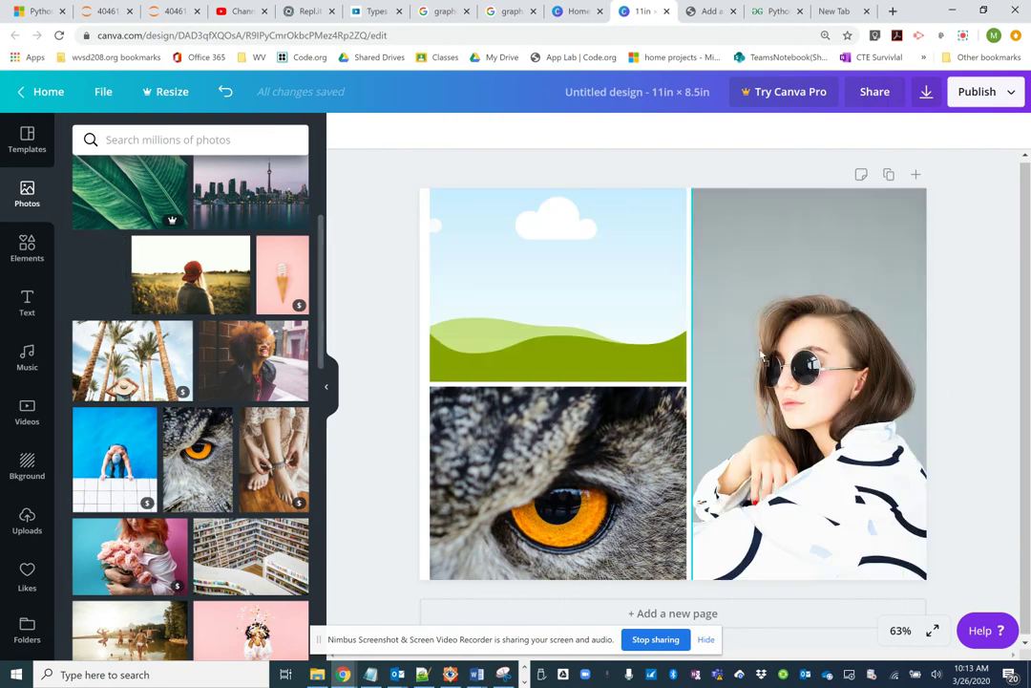
pyautogui.moveTo(769, 311); pyautogui.dragTo(698, 331)
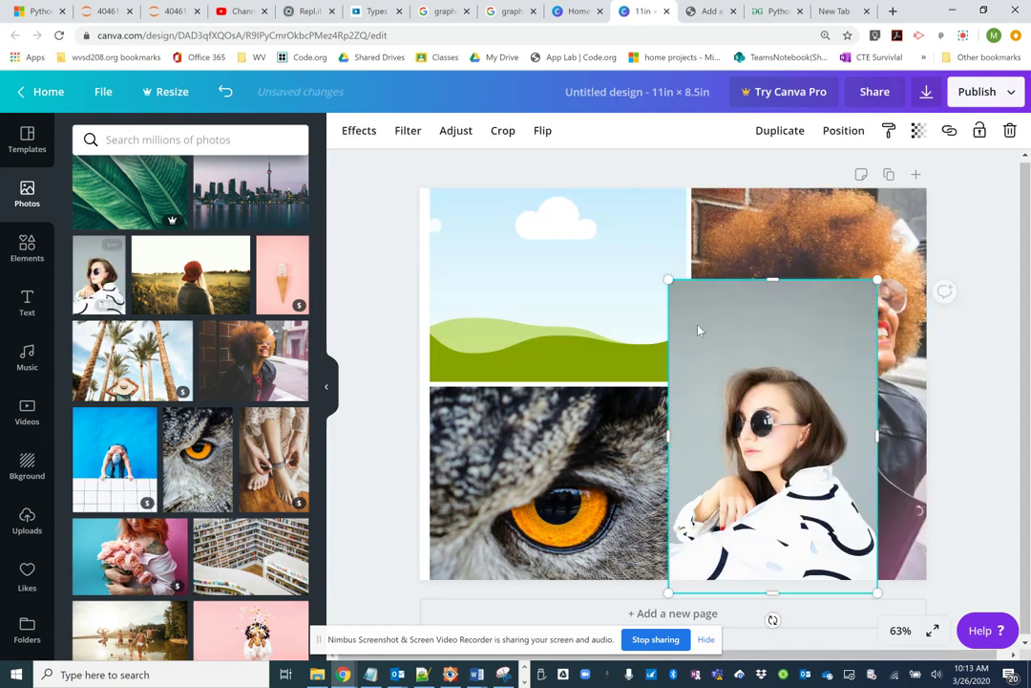
pyautogui.moveTo(761, 373); pyautogui.dragTo(655, 375)
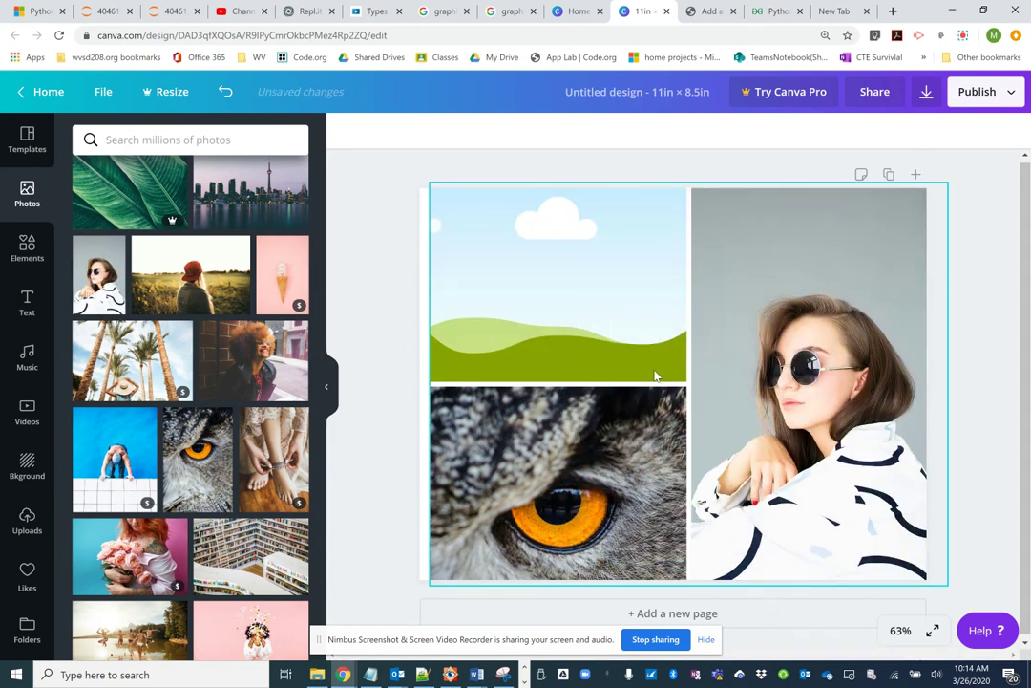
pyautogui.click(652, 286)
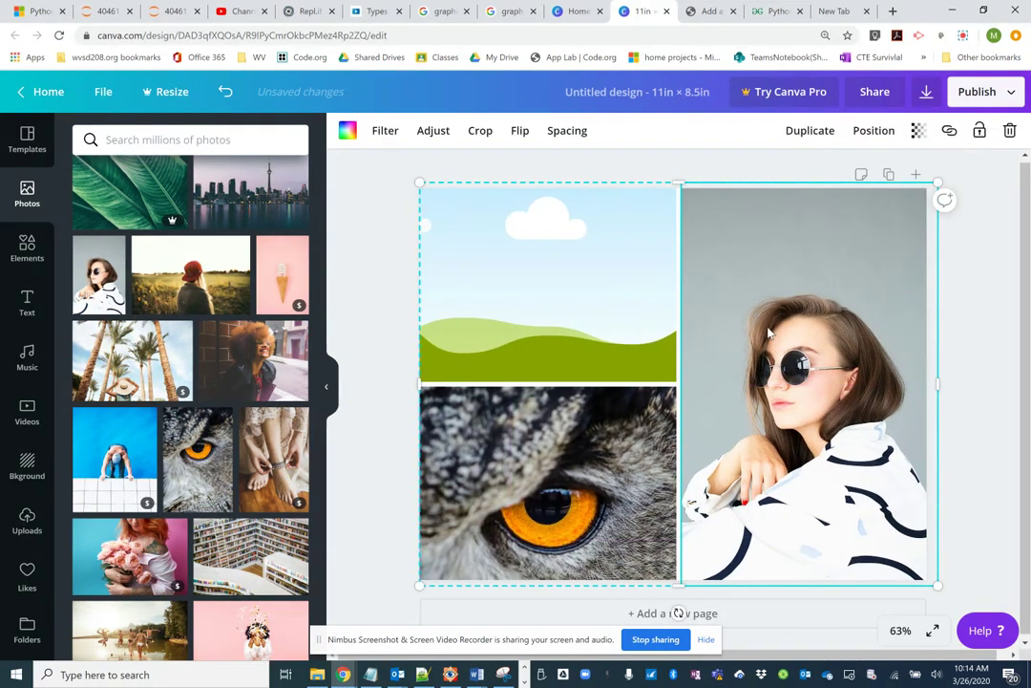
pyautogui.moveTo(614, 267); pyautogui.dragTo(619, 314)
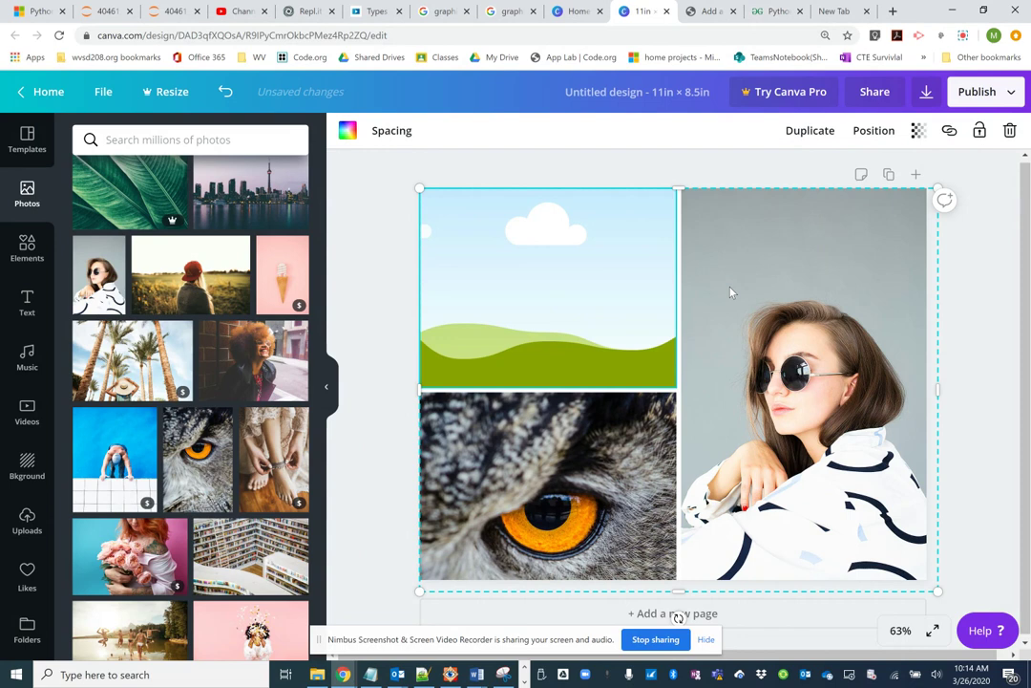
# Delete the owl and sunglasses photos from their cells, then delete the whole grid
pyautogui.moveTo(537, 484); pyautogui.dragTo(568, 449)
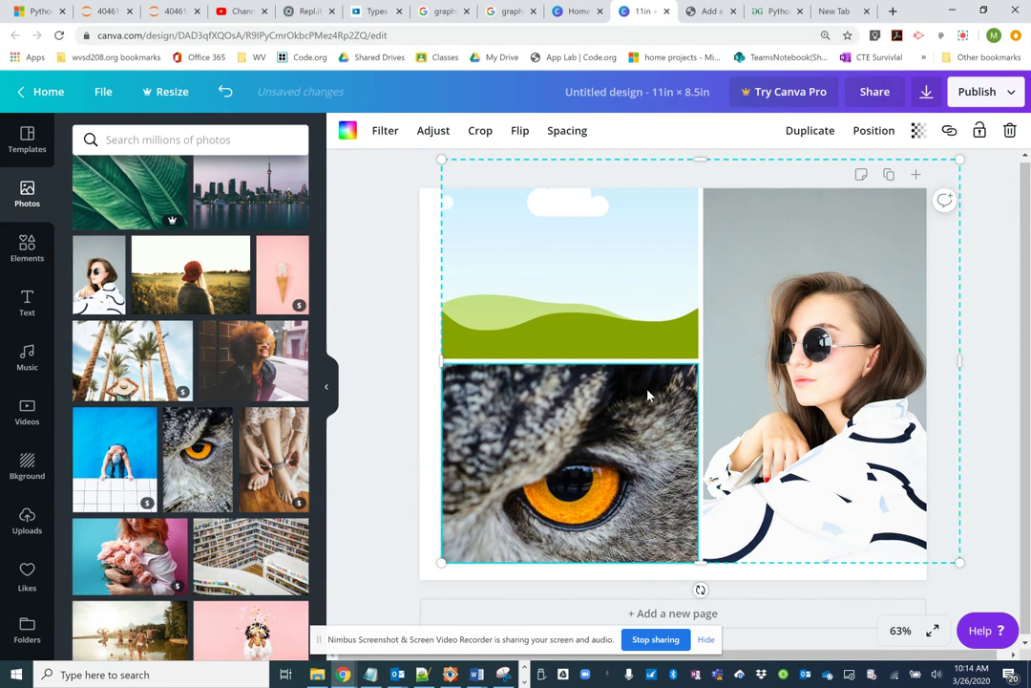
pyautogui.press('Delete')
pyautogui.click(726, 380)
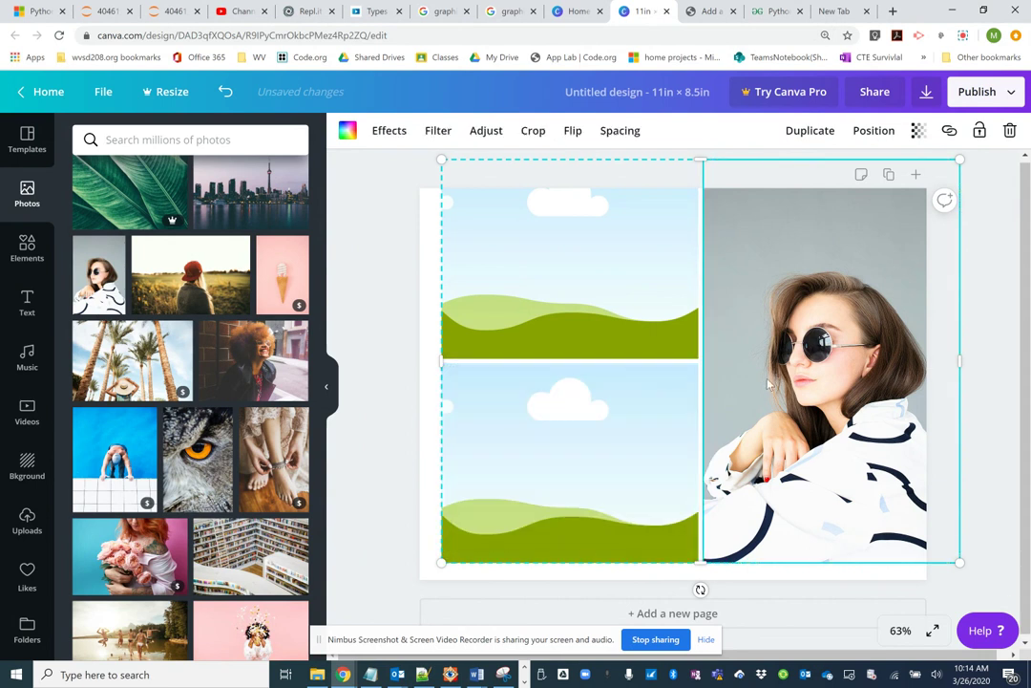
pyautogui.press('Delete')
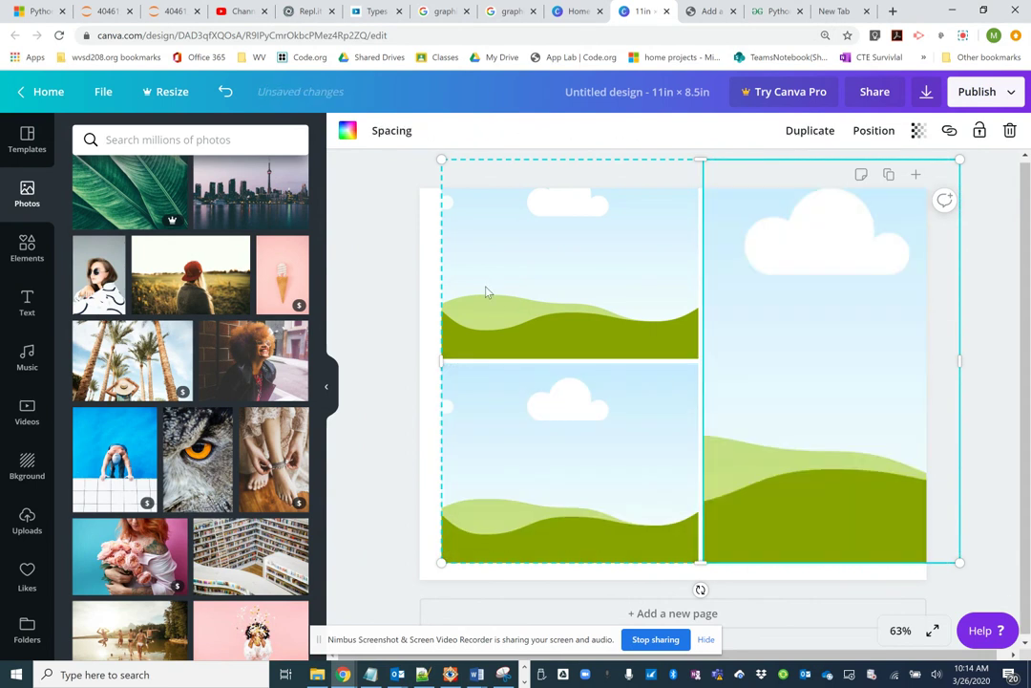
pyautogui.press('Delete')
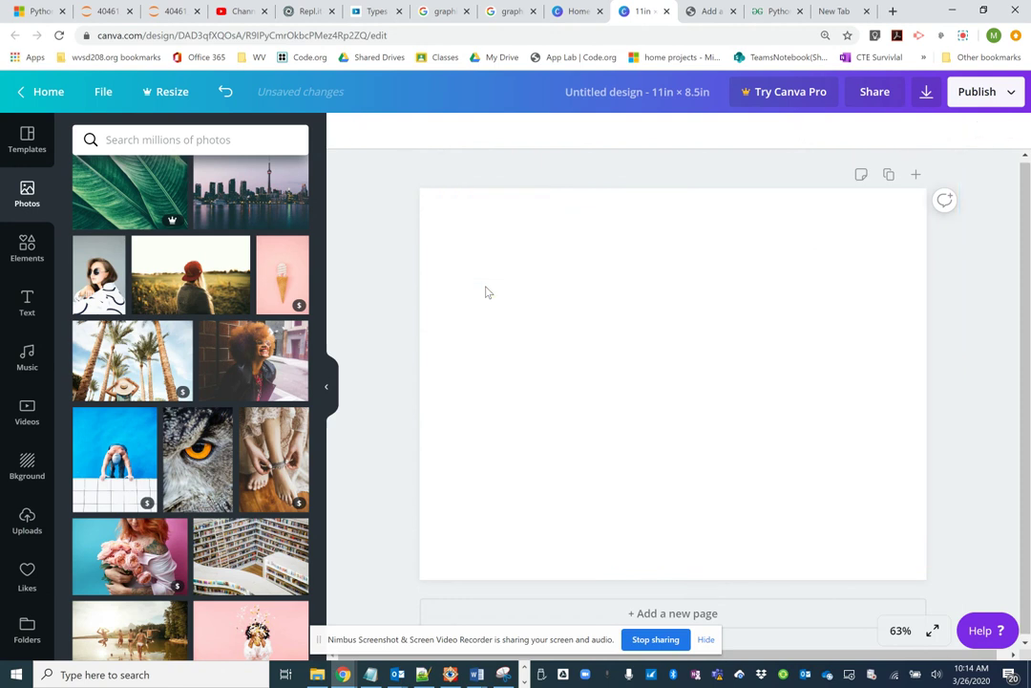
pyautogui.click(39, 246)
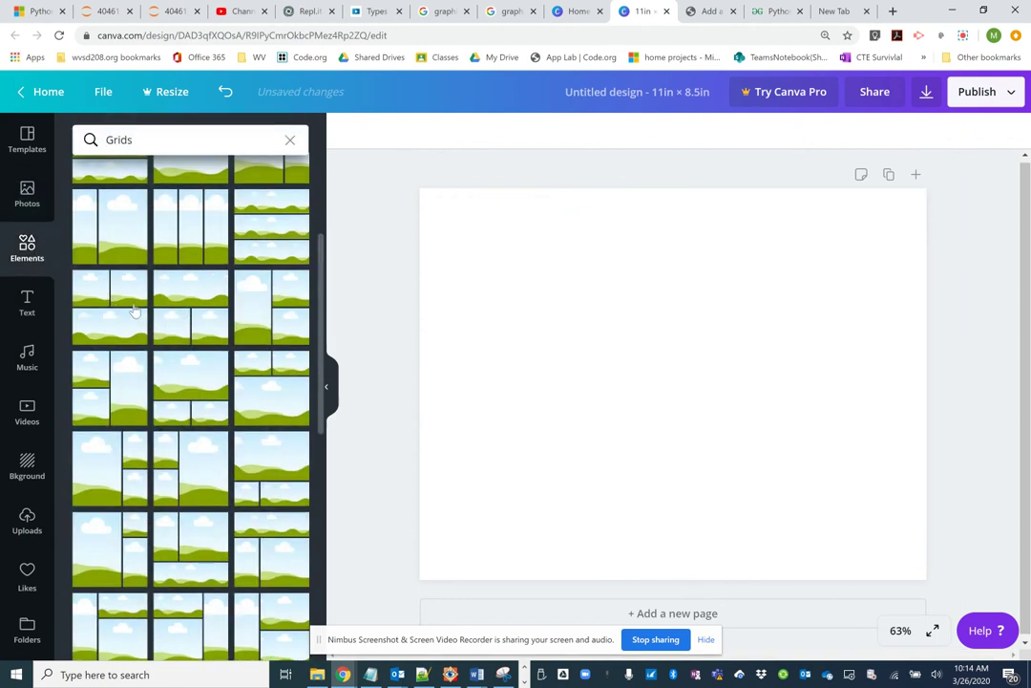
# Add a two-top, one-bottom grid, try the tall-left layout, undo, then delete the grid
pyautogui.click(136, 310)
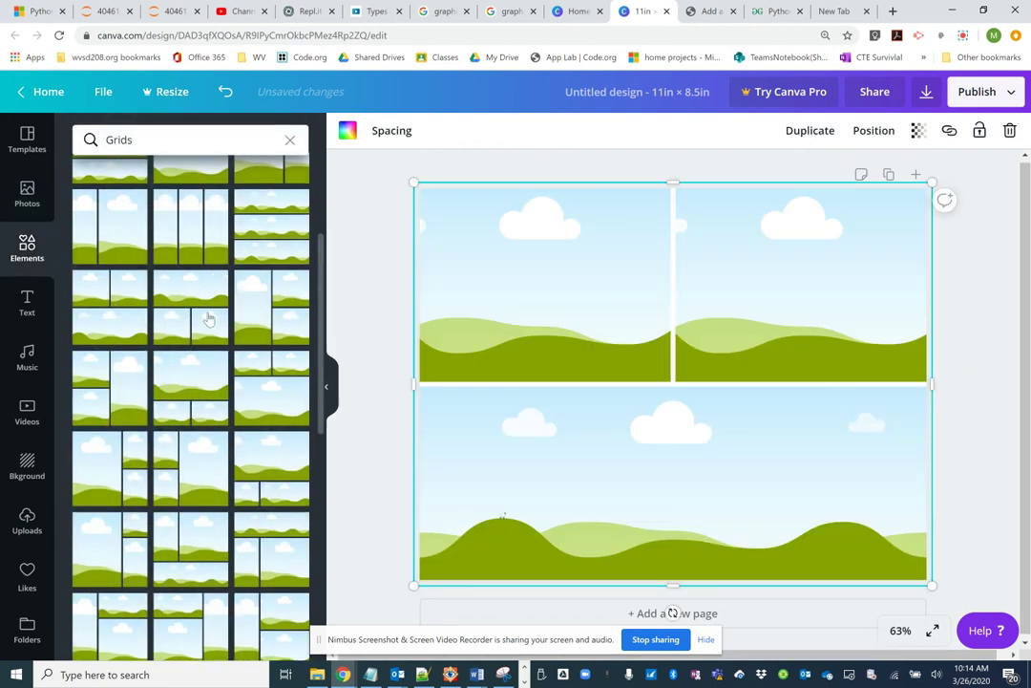
pyautogui.click(269, 320)
pyautogui.moveTo(590, 309); pyautogui.dragTo(640, 357)
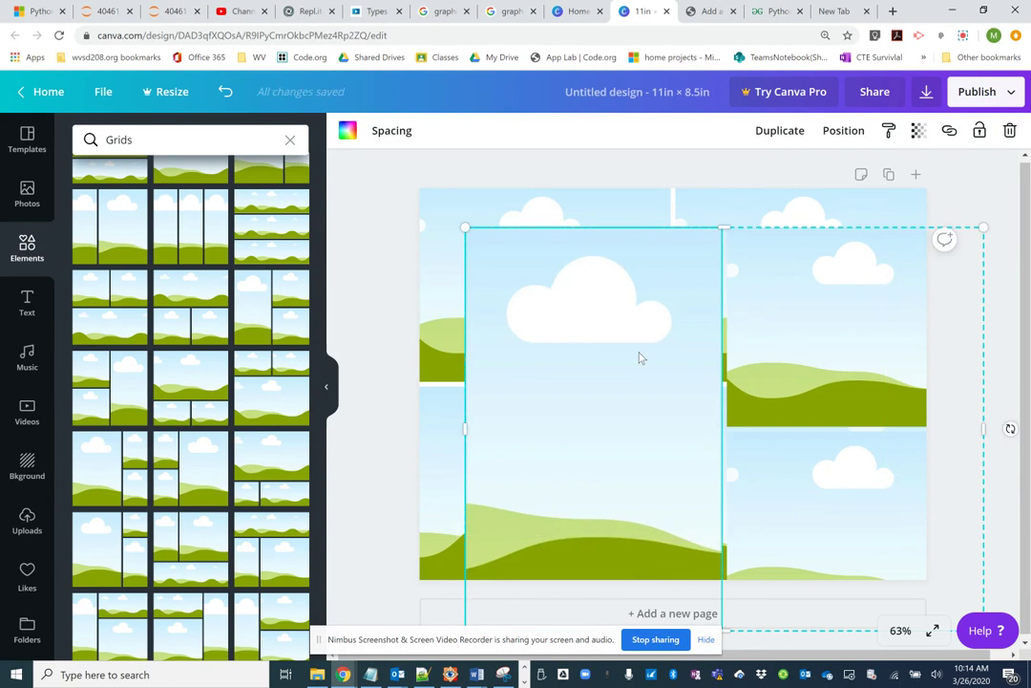
pyautogui.hotkey('ctrl', 'z')
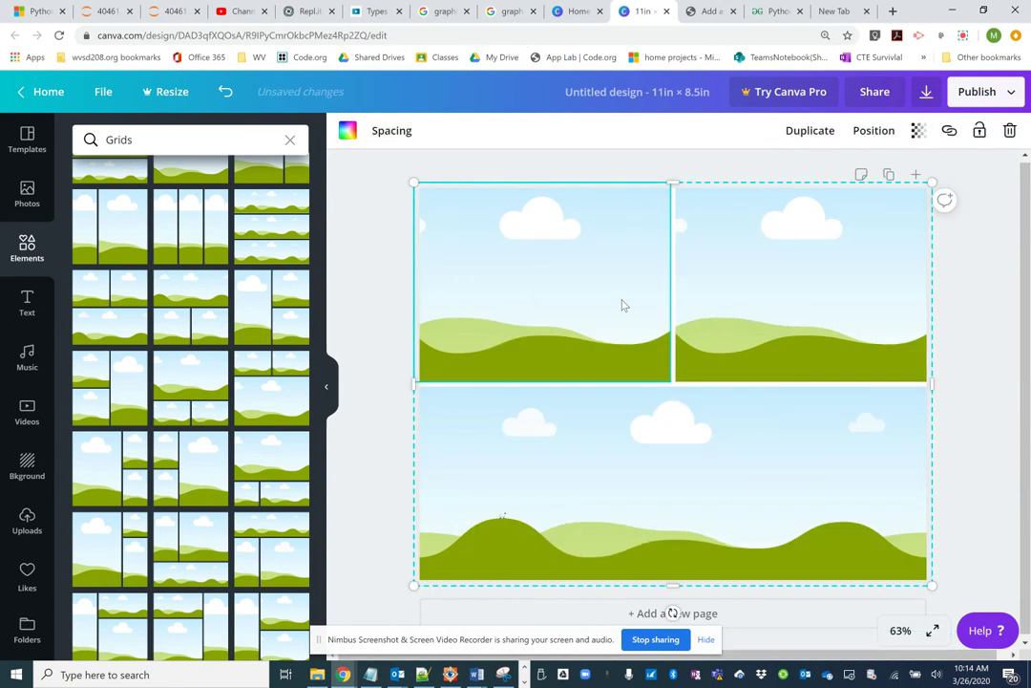
pyautogui.press('Delete')
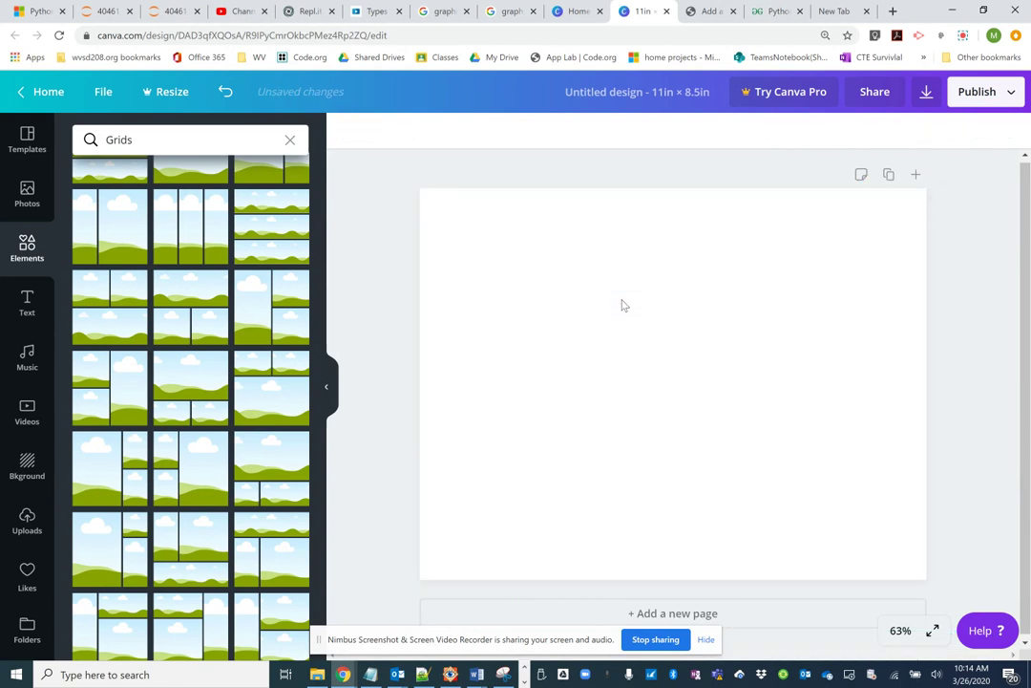
pyautogui.click(29, 250)
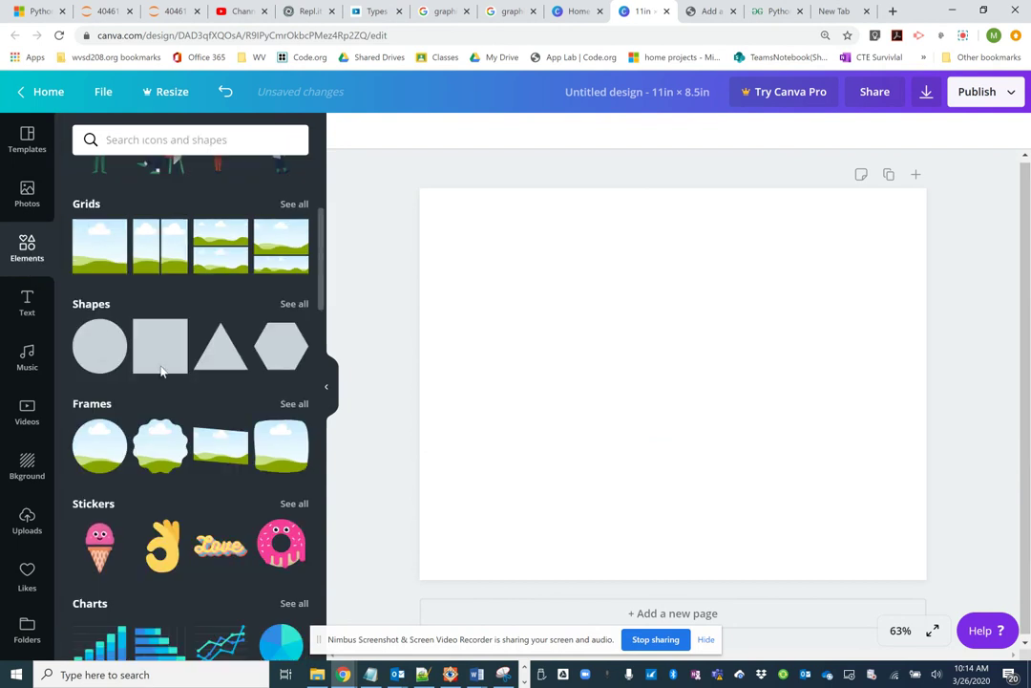
# Add a grey circle shrunk to about 3.9 in at upper left, then add the red-cap girl photo
pyautogui.click(104, 349)
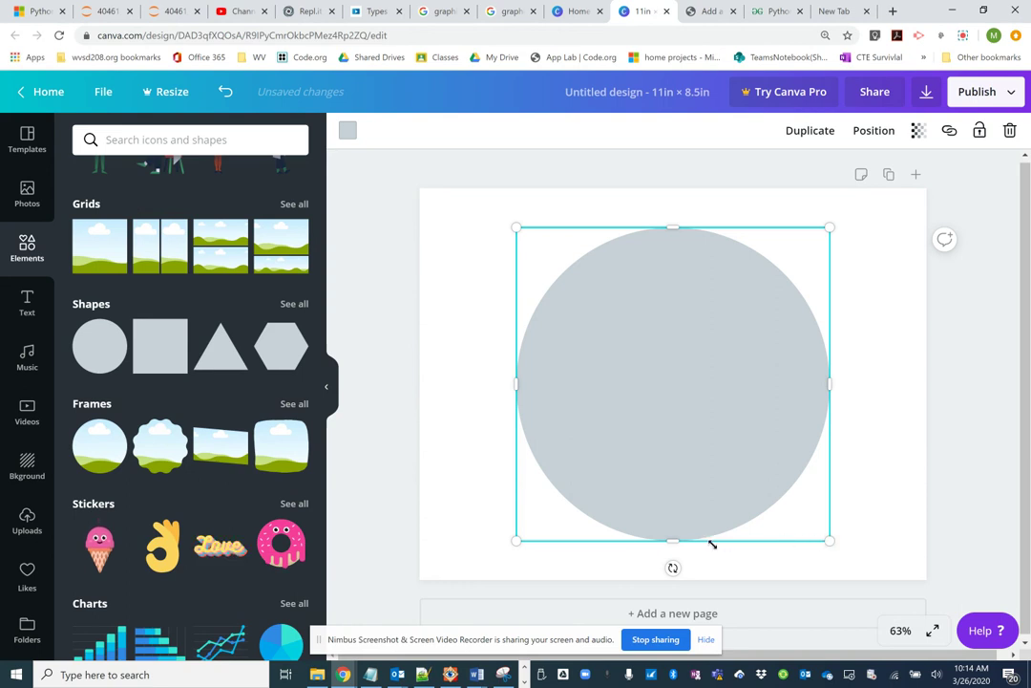
pyautogui.moveTo(711, 544); pyautogui.dragTo(553, 387)
pyautogui.moveTo(604, 341); pyautogui.dragTo(528, 327)
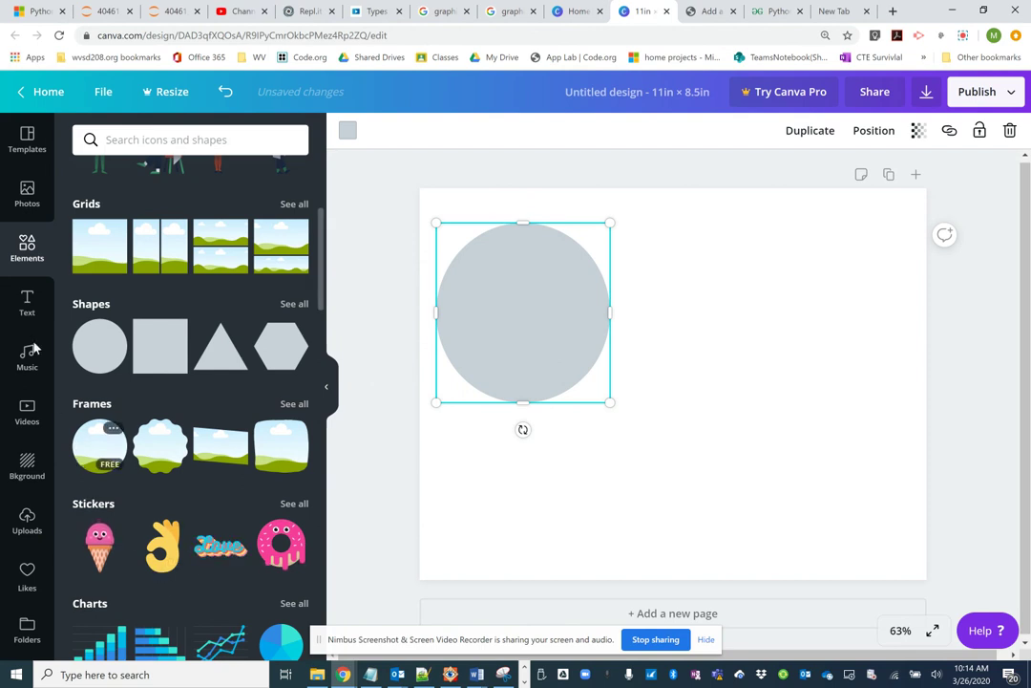
pyautogui.click(26, 198)
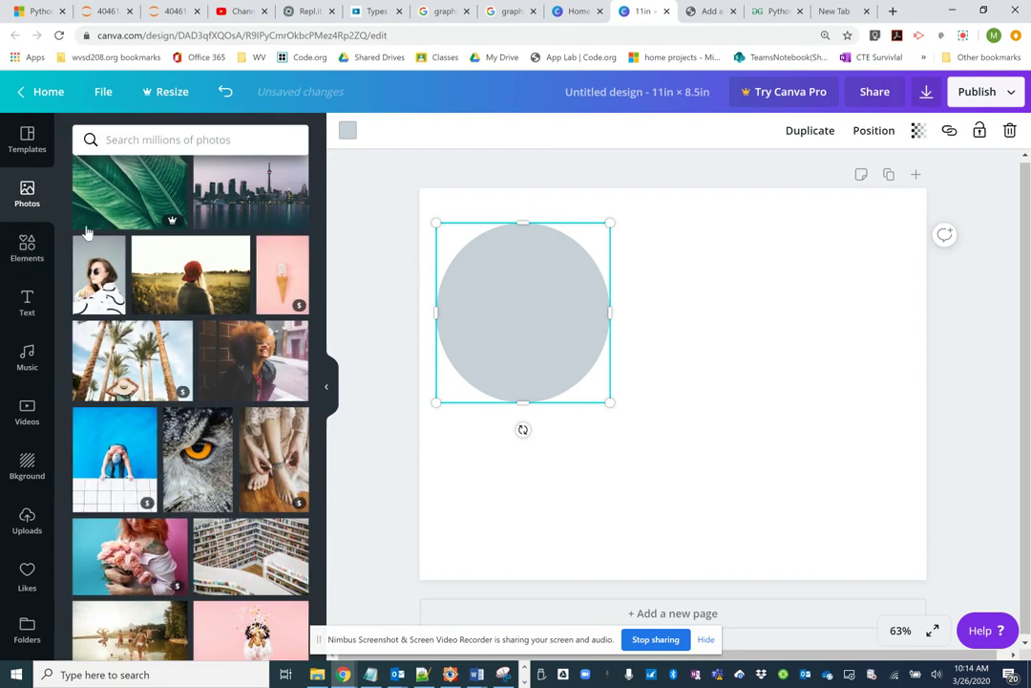
pyautogui.click(191, 275)
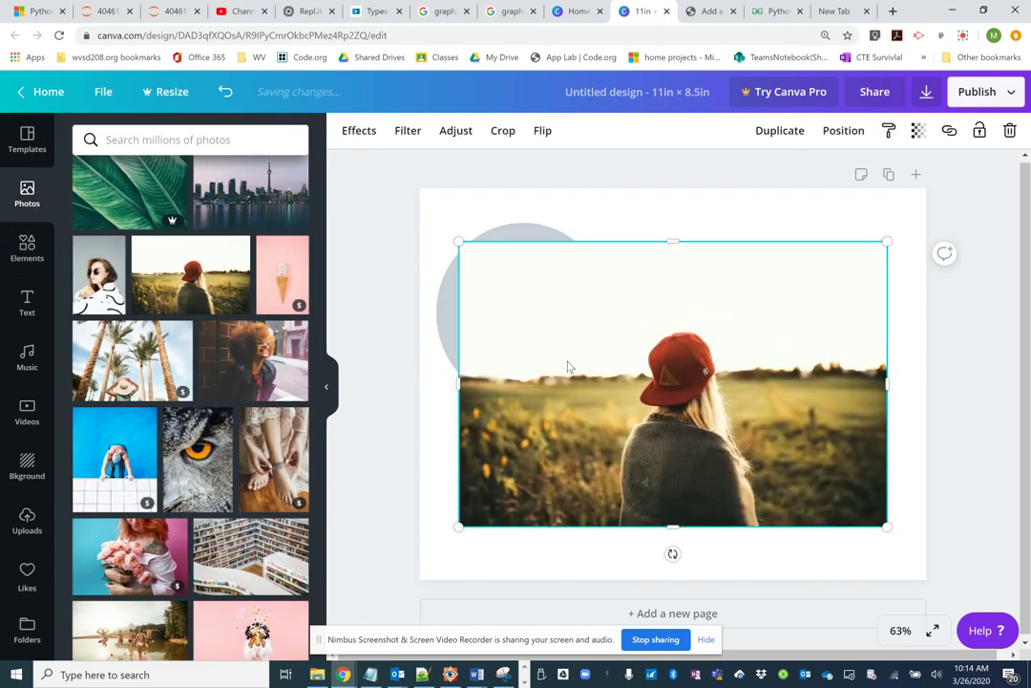
# Shrink the red-cap girl photo and drop it inside the grey circle
pyautogui.moveTo(621, 401); pyautogui.dragTo(583, 333)
pyautogui.moveTo(452, 271); pyautogui.dragTo(506, 345)
pyautogui.moveTo(905, 533); pyautogui.dragTo(580, 392)
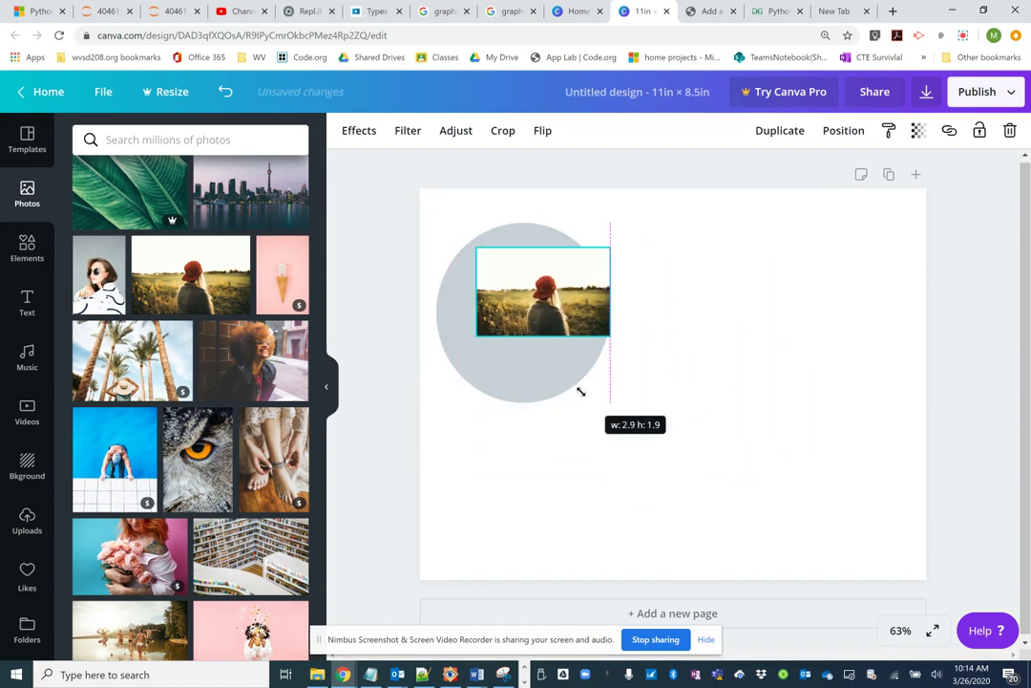
pyautogui.moveTo(562, 283); pyautogui.dragTo(520, 313)
pyautogui.click(748, 452)
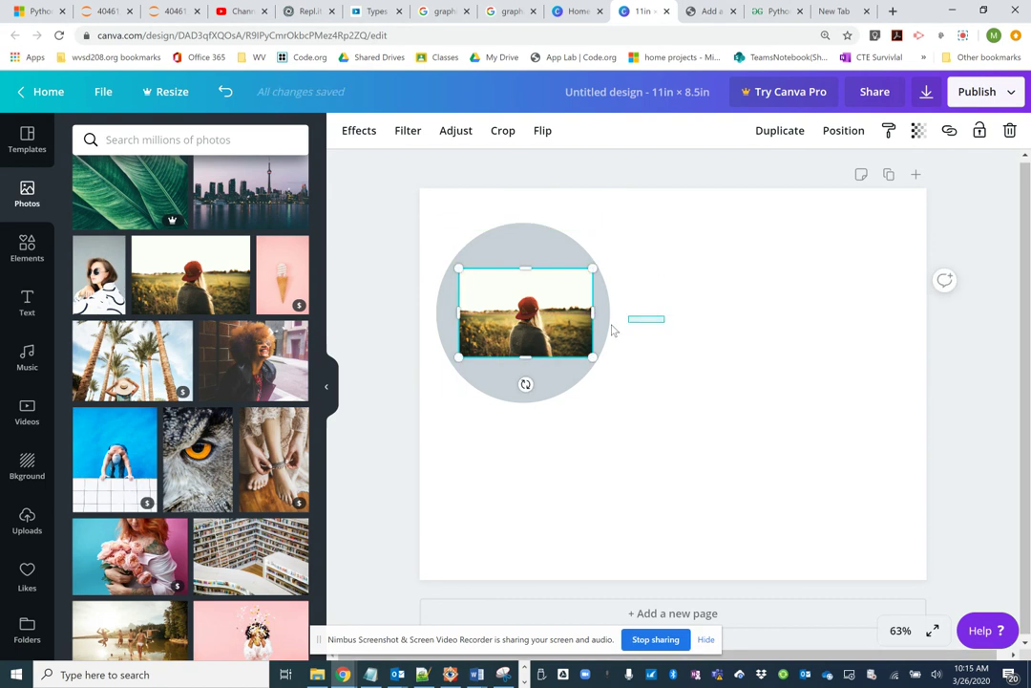
# Group the circle and photo, nudge them slightly, then ungroup them
pyautogui.keyDown('shift'); pyautogui.click(549, 377); pyautogui.keyUp('shift')
pyautogui.rightClick(556, 326)
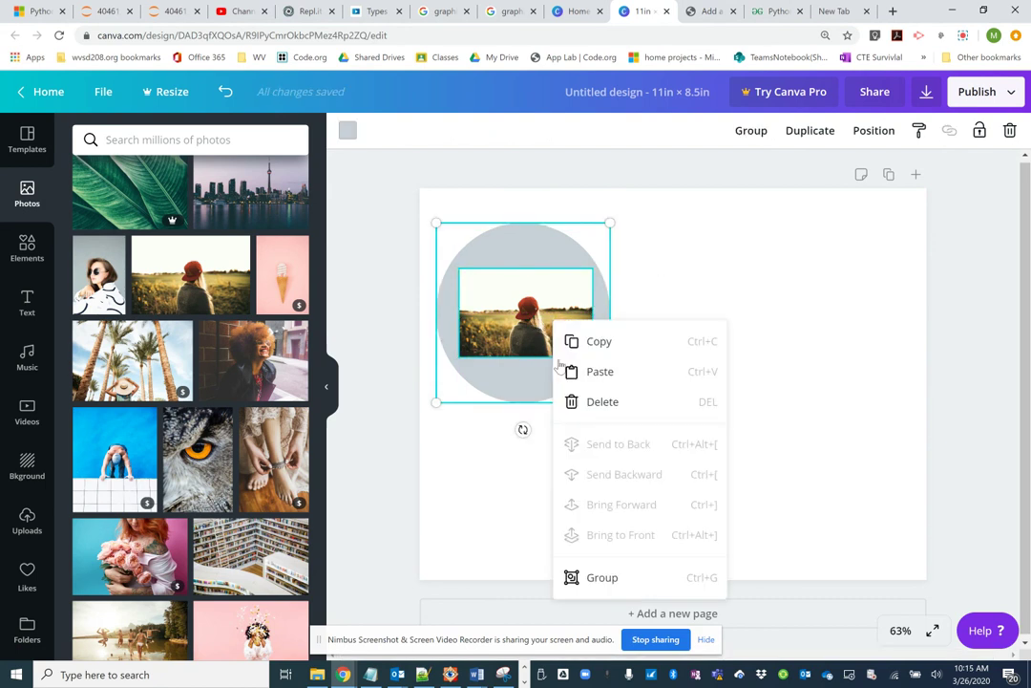
pyautogui.click(596, 570)
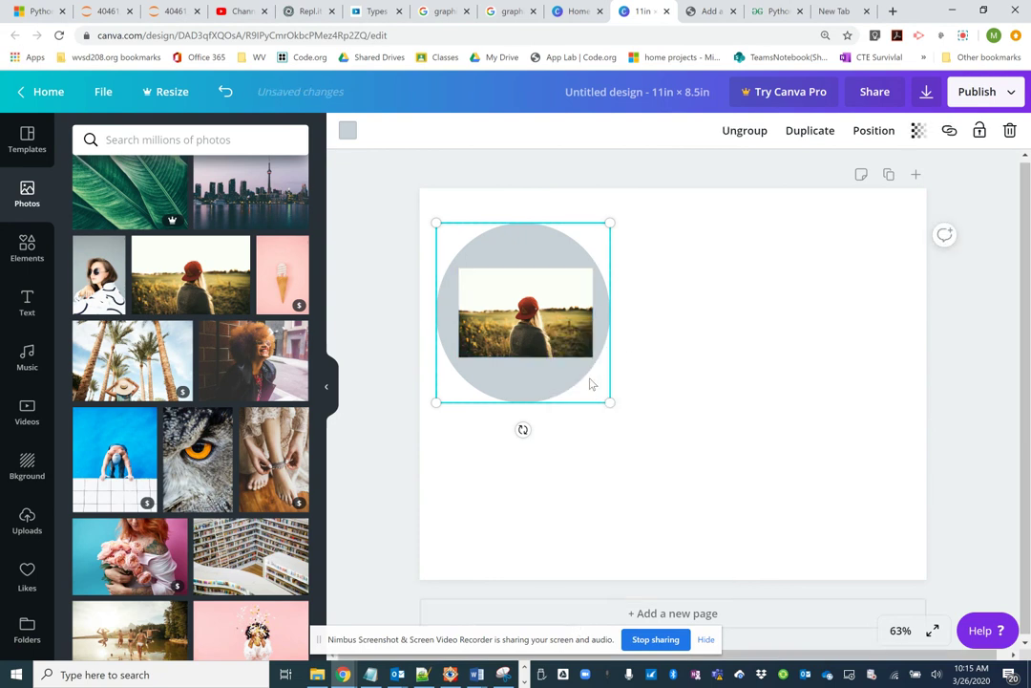
pyautogui.moveTo(589, 384)
pyautogui.mouseDown()
pyautogui.moveTo(740, 382)
pyautogui.moveTo(564, 382)
pyautogui.moveTo(586, 363)
pyautogui.mouseUp()
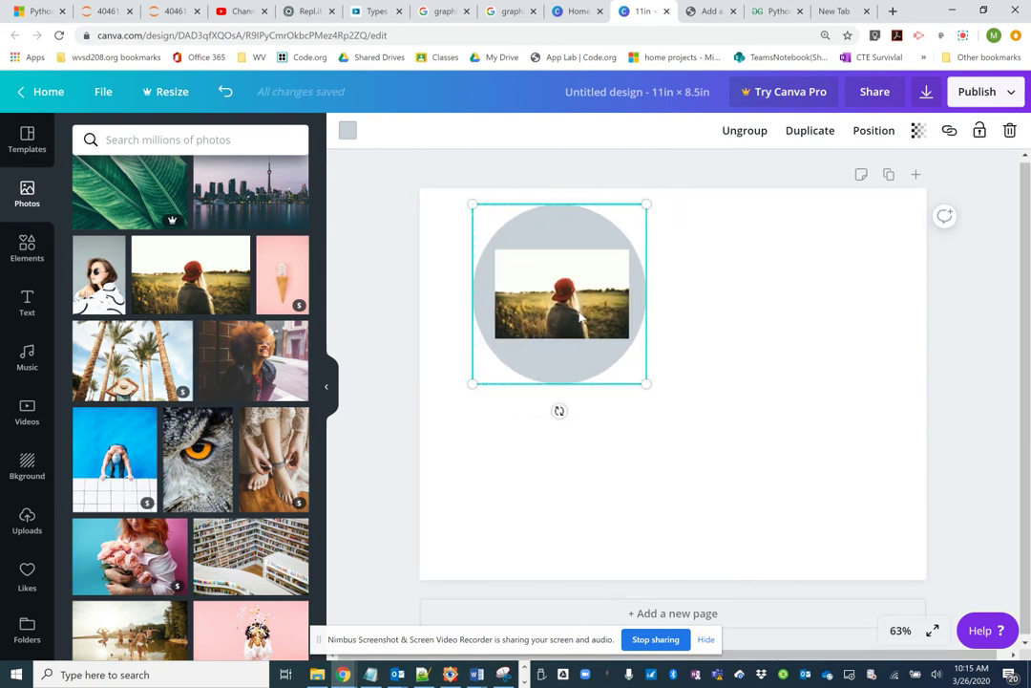
pyautogui.rightClick(580, 318)
pyautogui.click(630, 570)
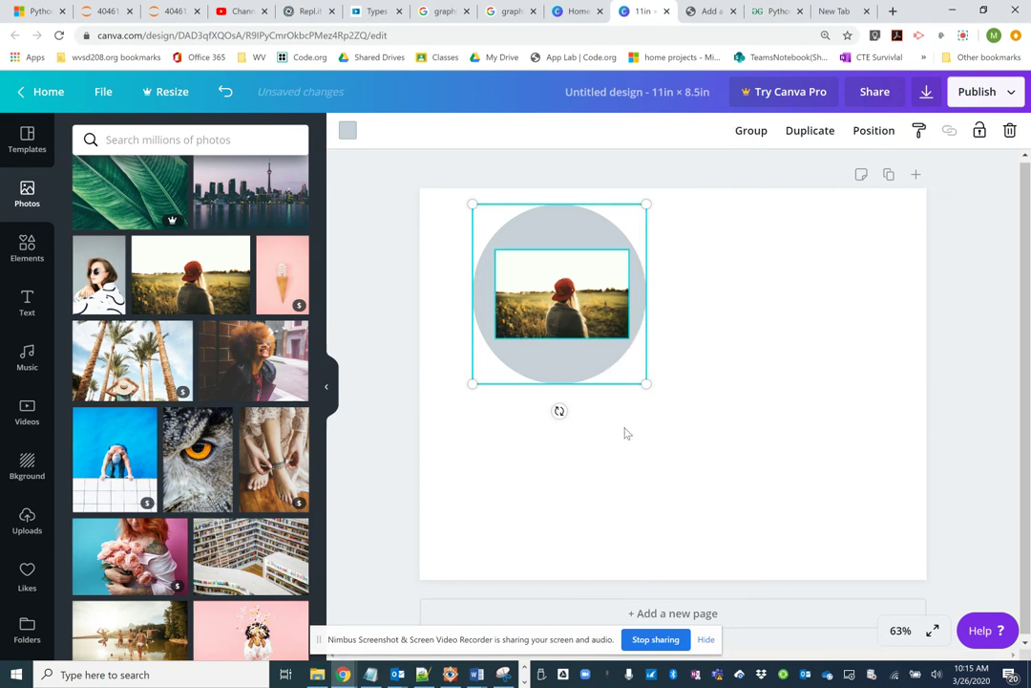
pyautogui.click(645, 396)
# Pull the photo out of the circle frame and delete it, leaving the empty circle
pyautogui.click(598, 352)
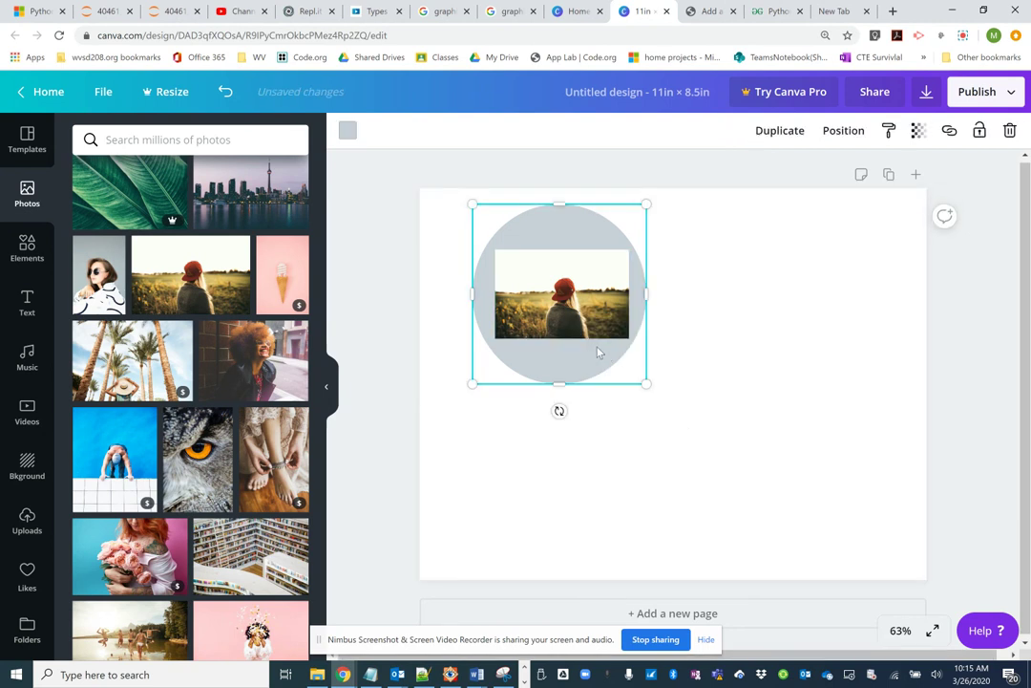
pyautogui.moveTo(596, 300); pyautogui.dragTo(661, 345)
pyautogui.press('Delete')
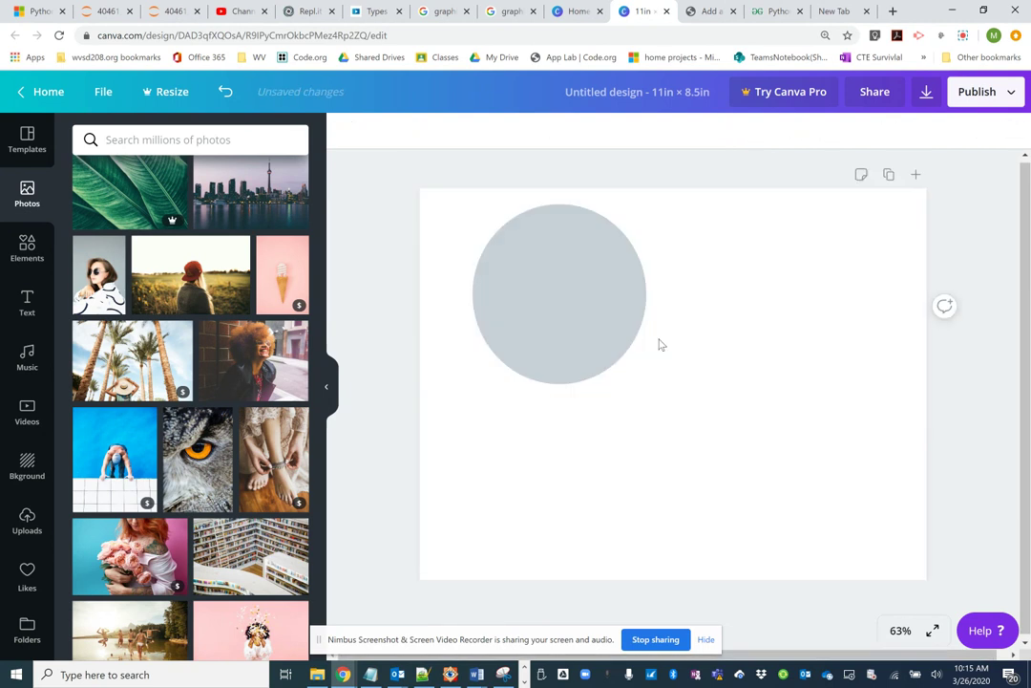
pyautogui.click(631, 334)
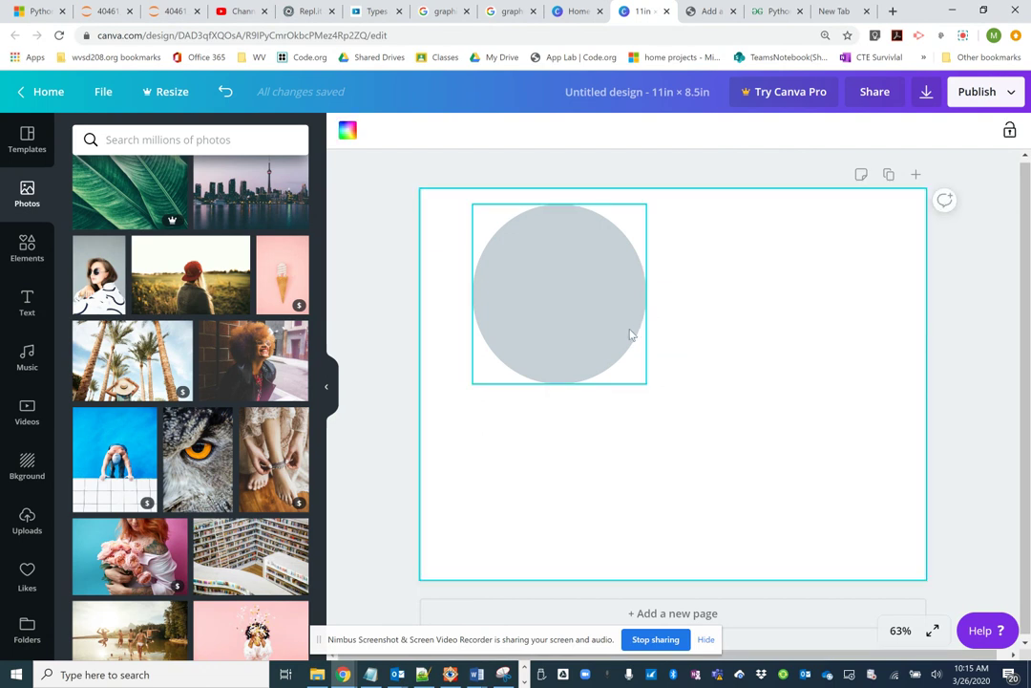
# Delete the grey circle from the page
pyautogui.click(26, 249)
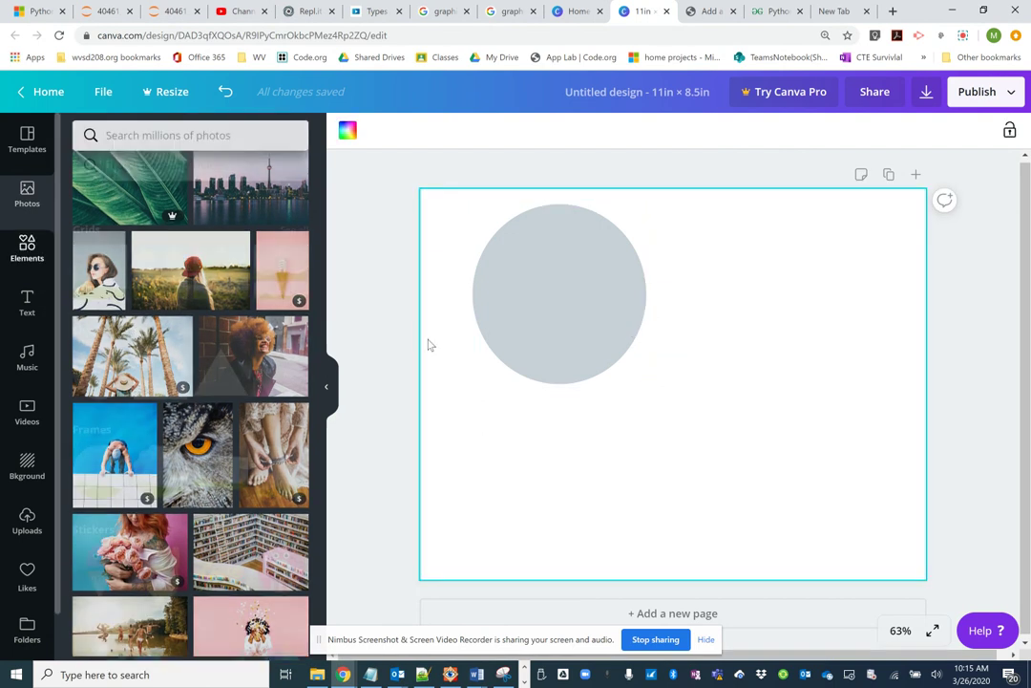
pyautogui.click(592, 374)
pyautogui.press('Delete')
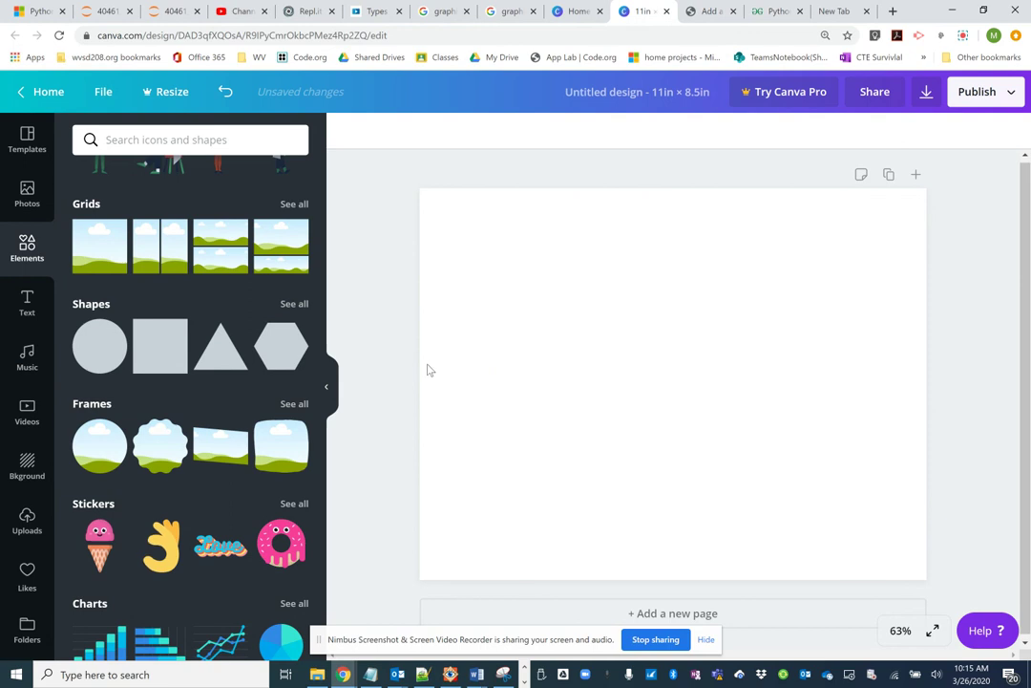
# Add a square, stretch it into a full-height 3.7 in strip at the left edge, and colour it blue
pyautogui.click(164, 353)
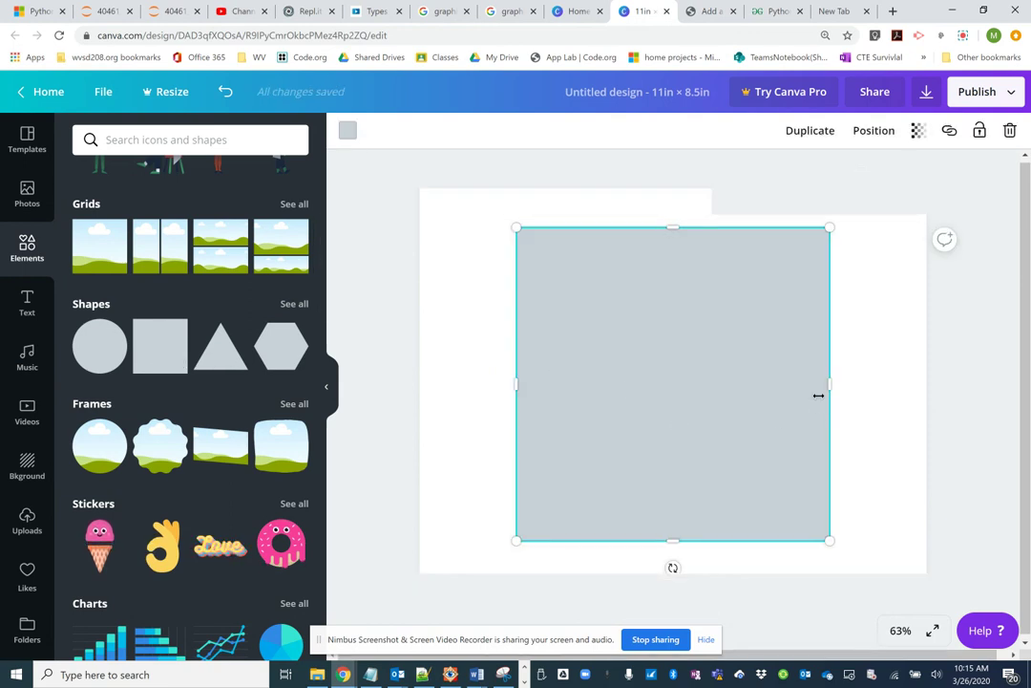
pyautogui.moveTo(830, 384); pyautogui.dragTo(518, 356)
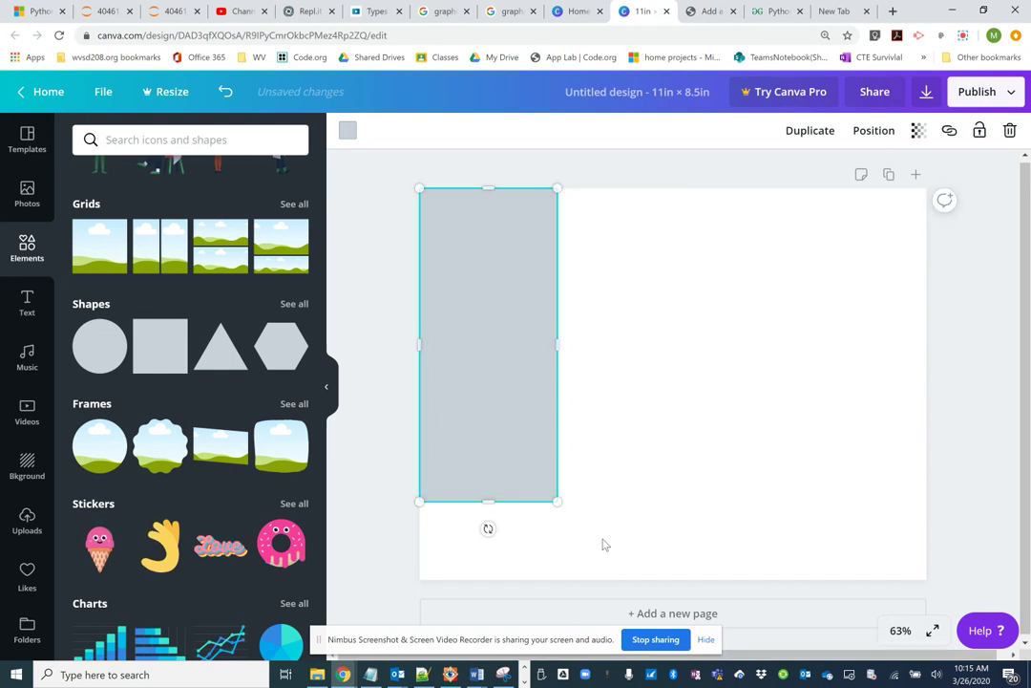
pyautogui.moveTo(558, 501); pyautogui.dragTo(592, 579)
pyautogui.click(348, 130)
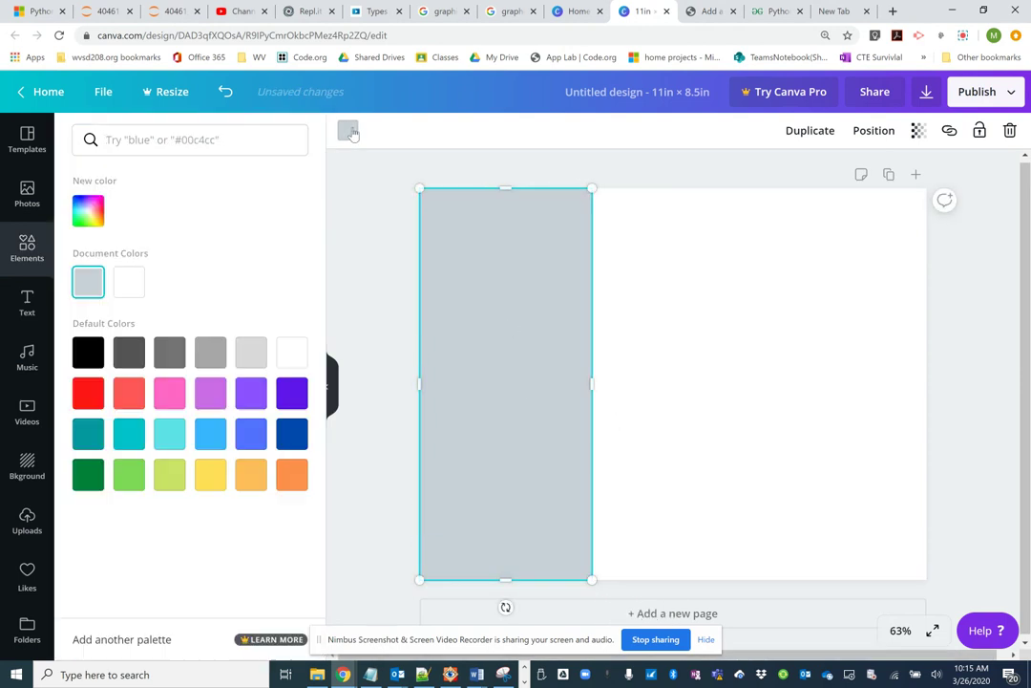
pyautogui.click(261, 437)
pyautogui.click(601, 419)
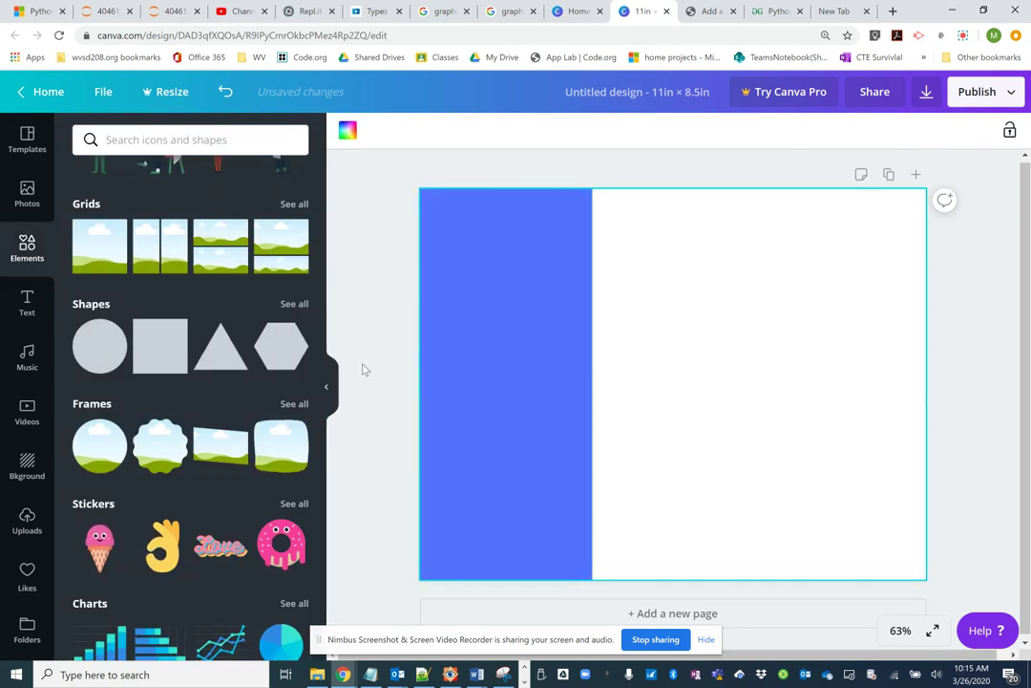
pyautogui.click(455, 363)
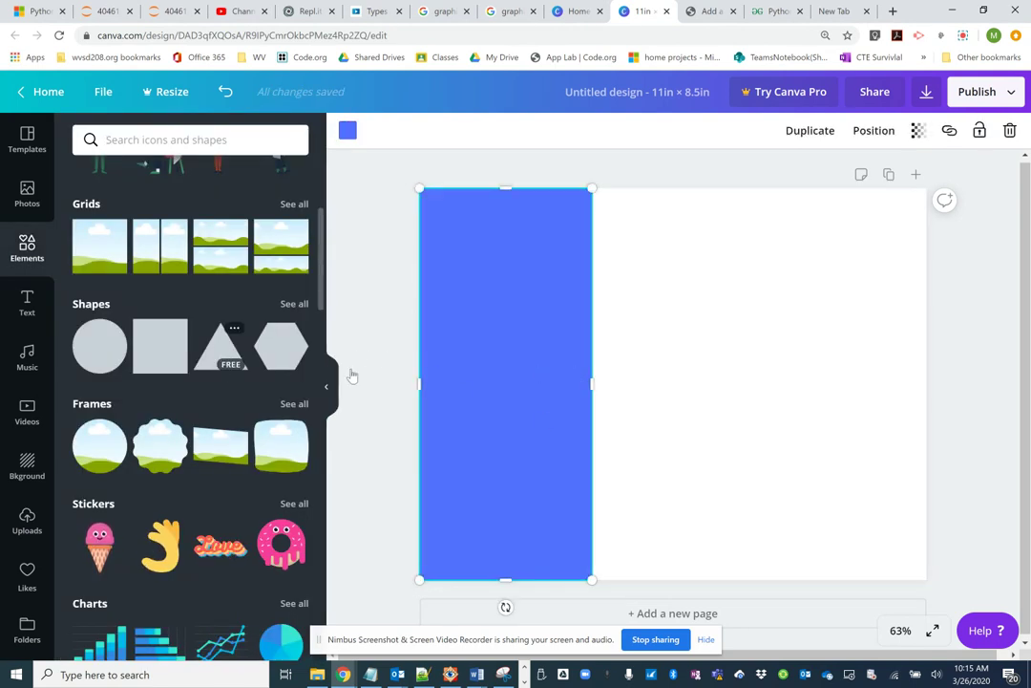
# Add a triangle, shrink it, and colour it light green
pyautogui.click(219, 349)
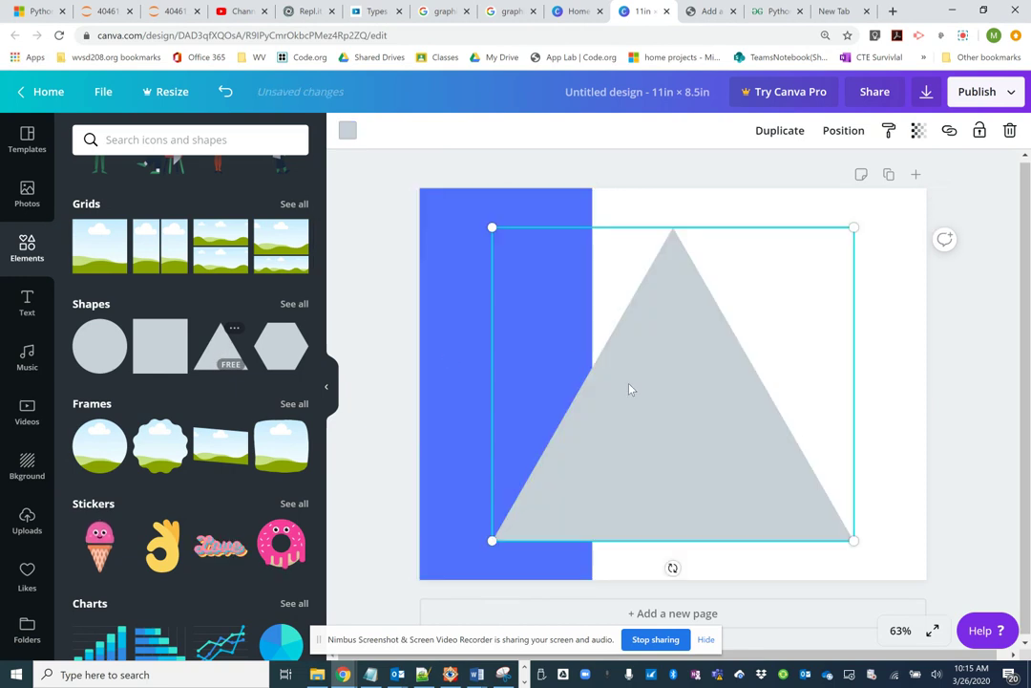
pyautogui.moveTo(491, 540); pyautogui.dragTo(697, 411)
pyautogui.moveTo(778, 334); pyautogui.dragTo(722, 319)
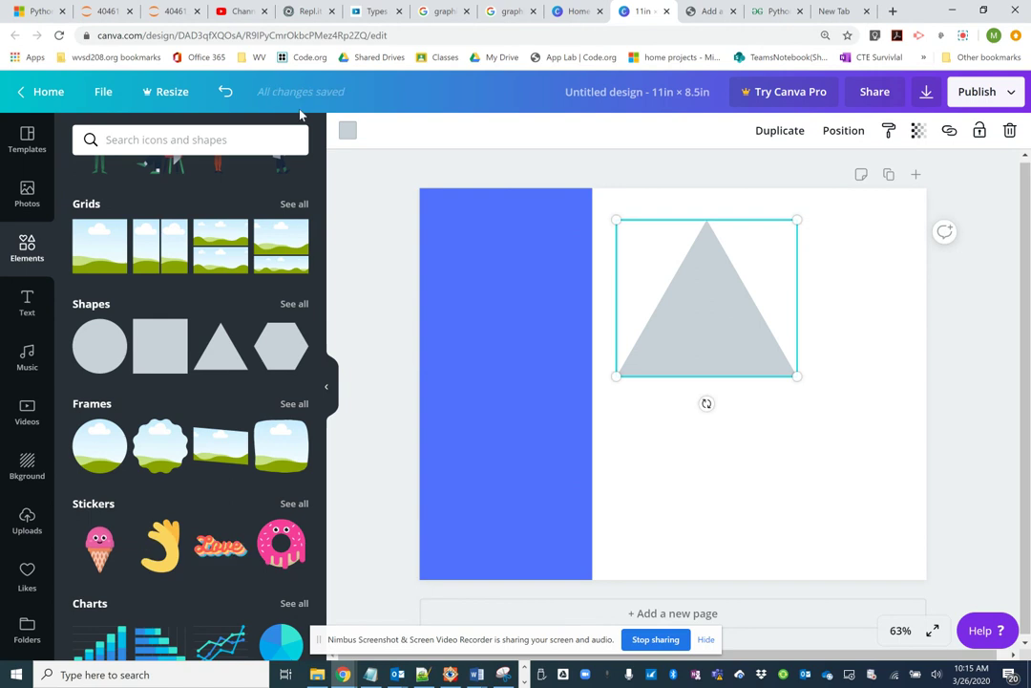
pyautogui.click(347, 132)
pyautogui.click(123, 477)
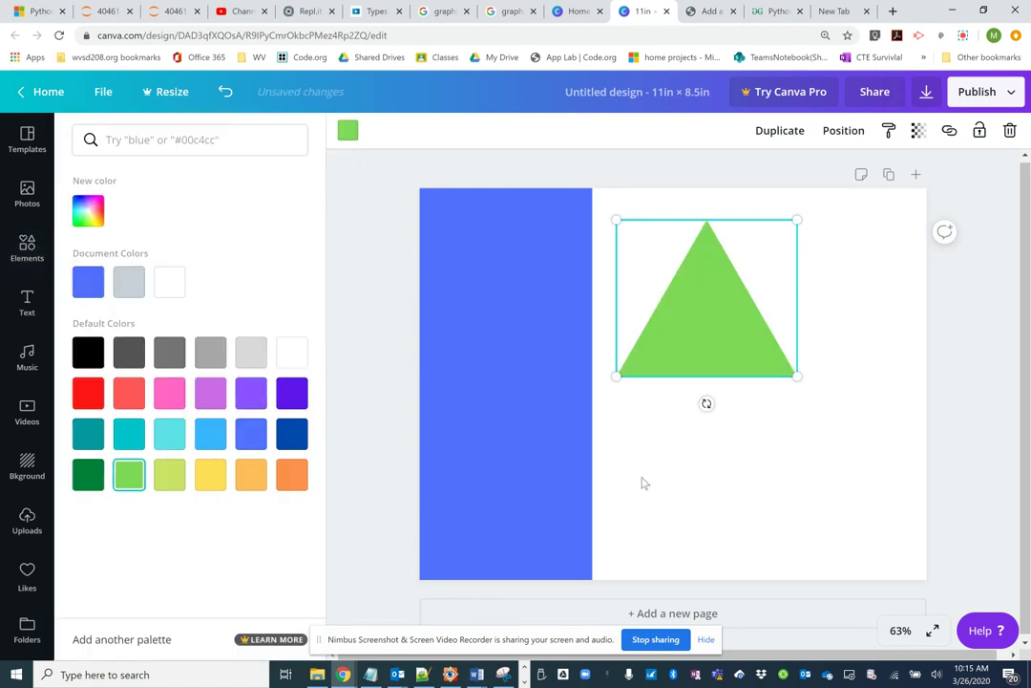
pyautogui.click(707, 421)
# Rotate the triangle about 45°, overlap it on the rectangle's right edge, and send the rectangle to back
pyautogui.click(709, 373)
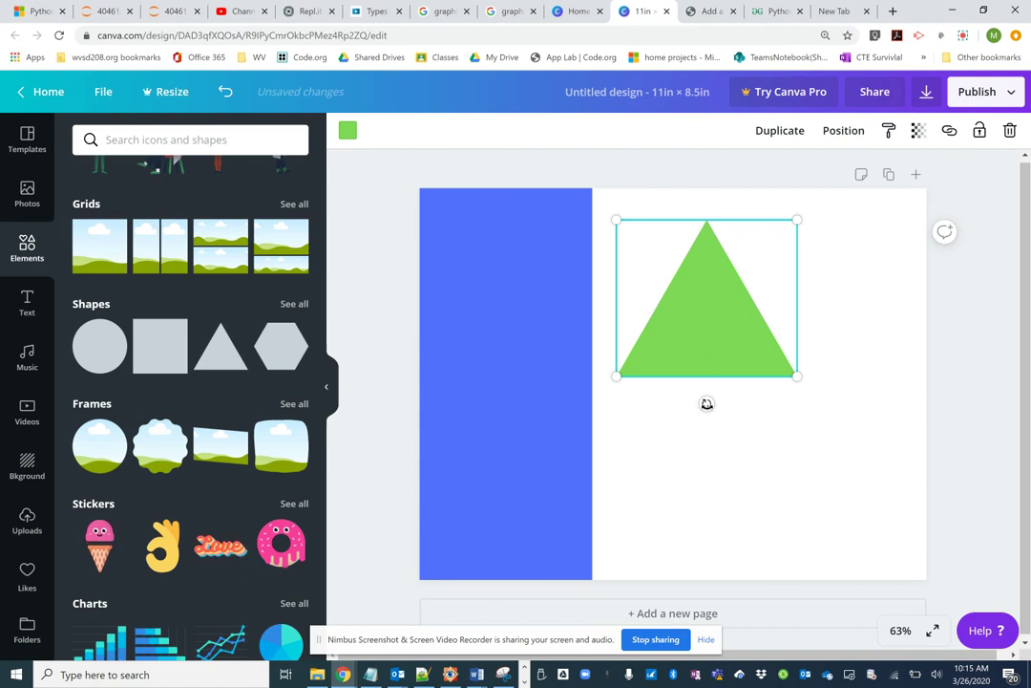
pyautogui.moveTo(706, 403); pyautogui.dragTo(757, 382)
pyautogui.moveTo(671, 338); pyautogui.dragTo(576, 344)
pyautogui.rightClick(616, 340)
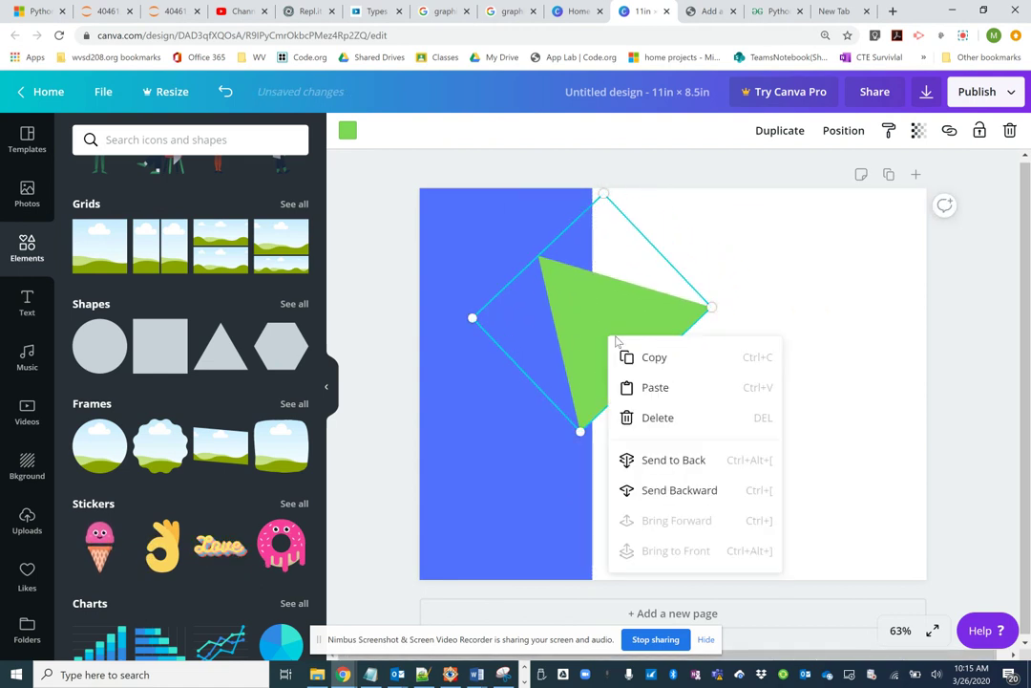
pyautogui.click(682, 492)
pyautogui.rightClick(571, 359)
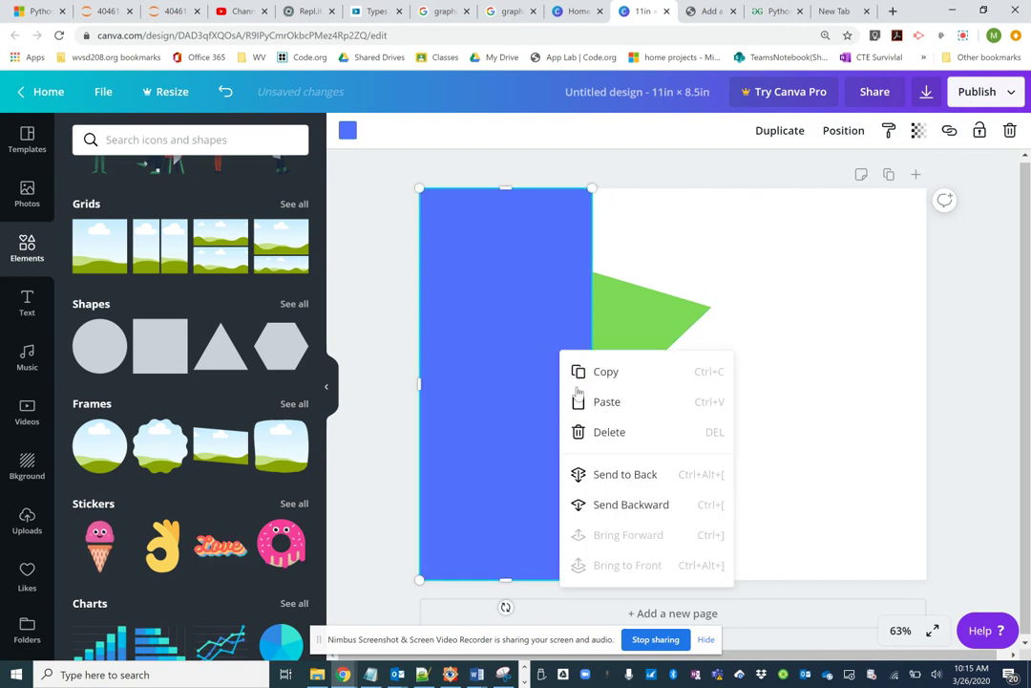
pyautogui.click(616, 489)
pyautogui.moveTo(633, 352); pyautogui.dragTo(537, 283)
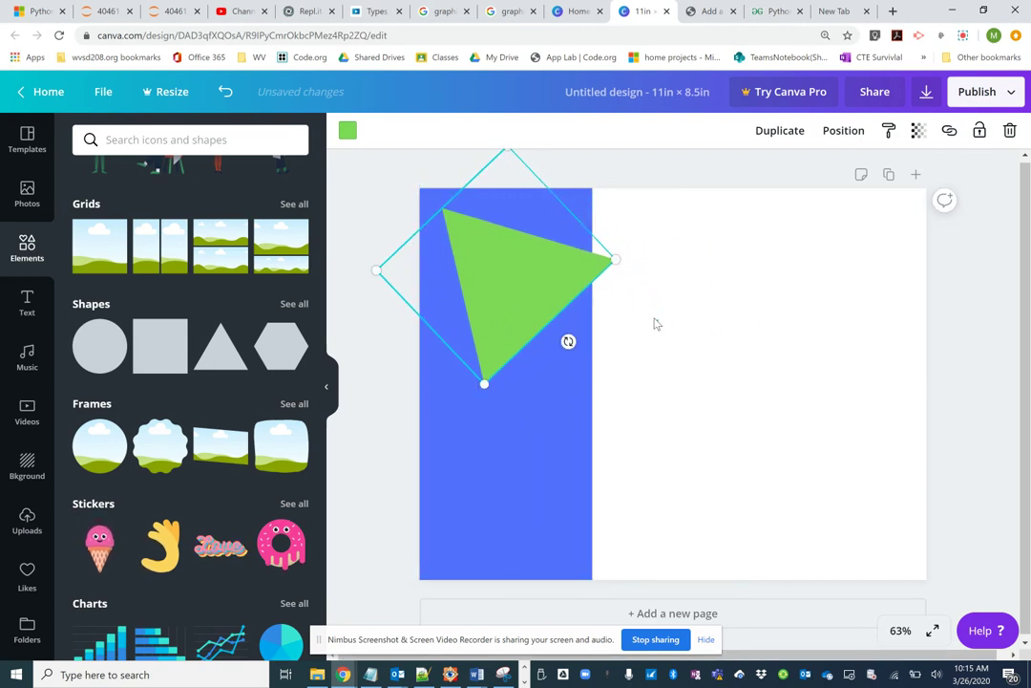
pyautogui.click(655, 325)
pyautogui.click(550, 292)
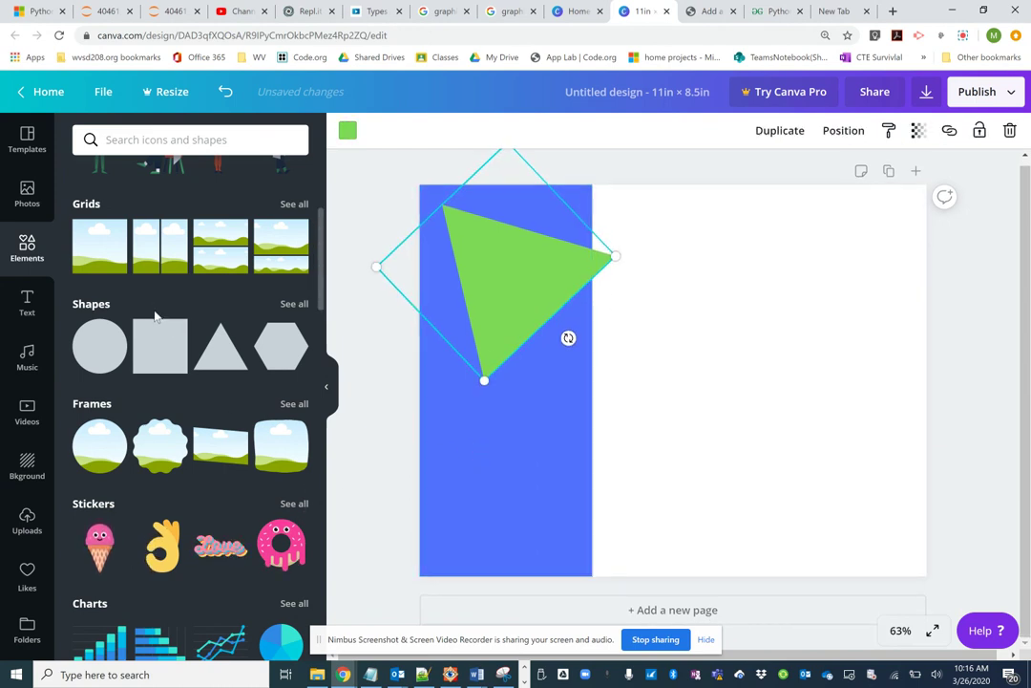
# Browse the full Shapes collection
pyautogui.click(295, 303)
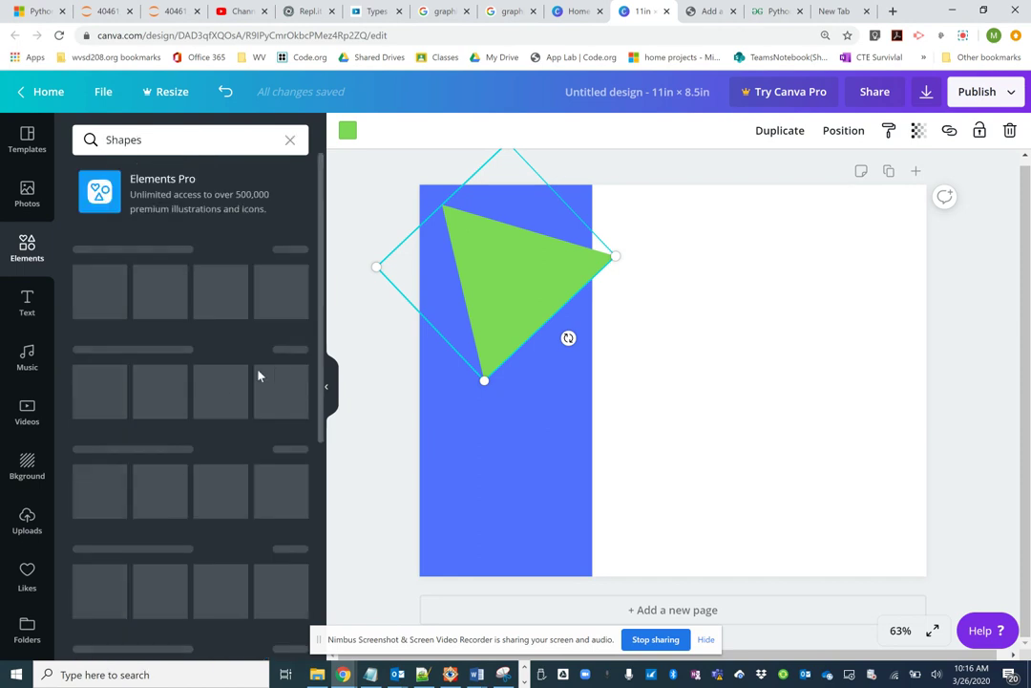
pyautogui.scroll(-5, 229, 405)
pyautogui.scroll(-10, 229, 405)
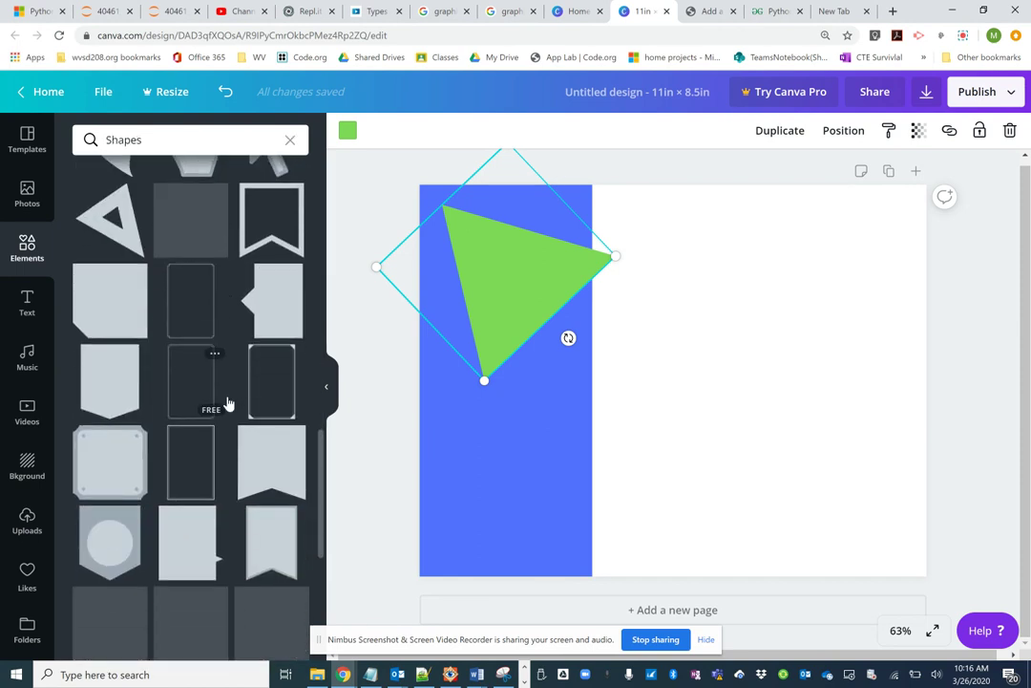
pyautogui.scroll(-3, 220, 390)
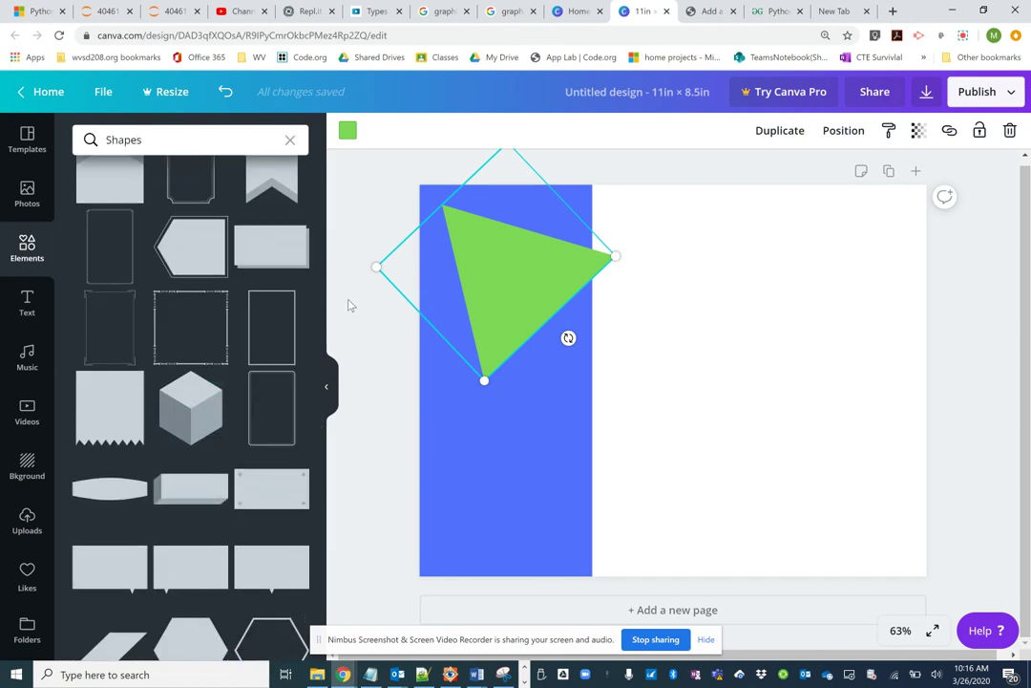
# Show all Frames, scroll to the letters, and place the letter-A frame right of the rectangle
pyautogui.click(27, 250)
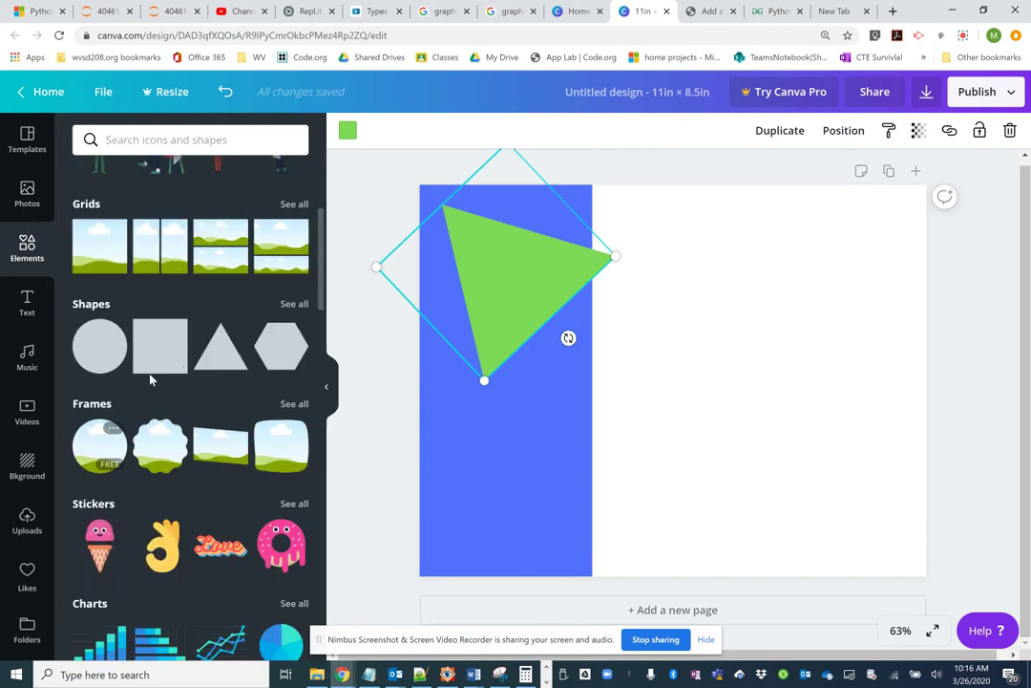
pyautogui.click(294, 404)
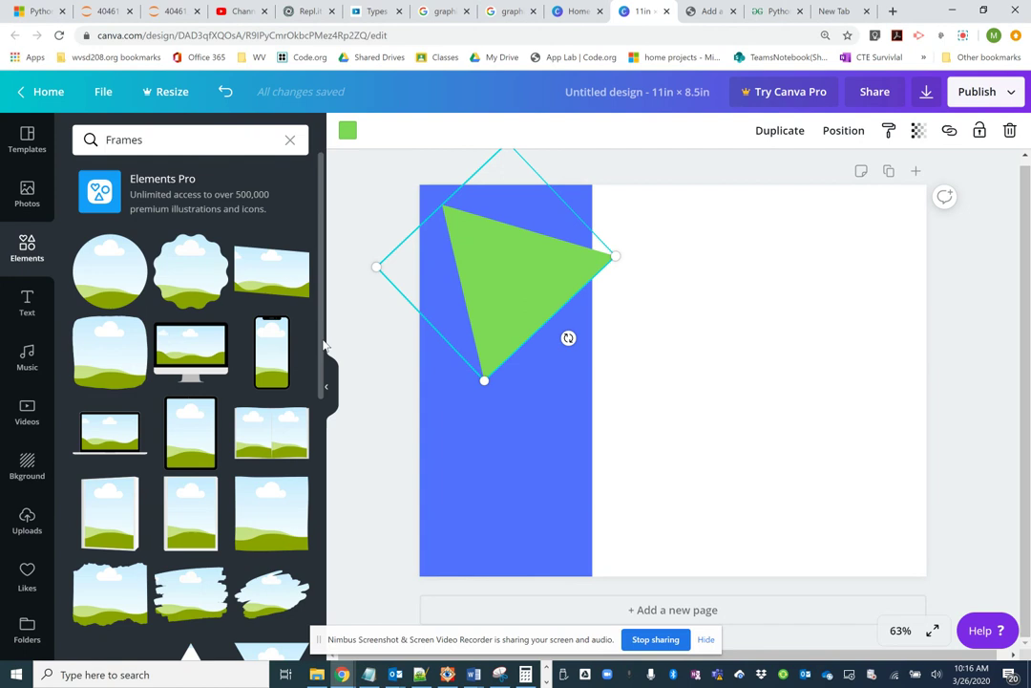
pyautogui.scroll(-4, 325, 449)
pyautogui.scroll(-10, 327, 459)
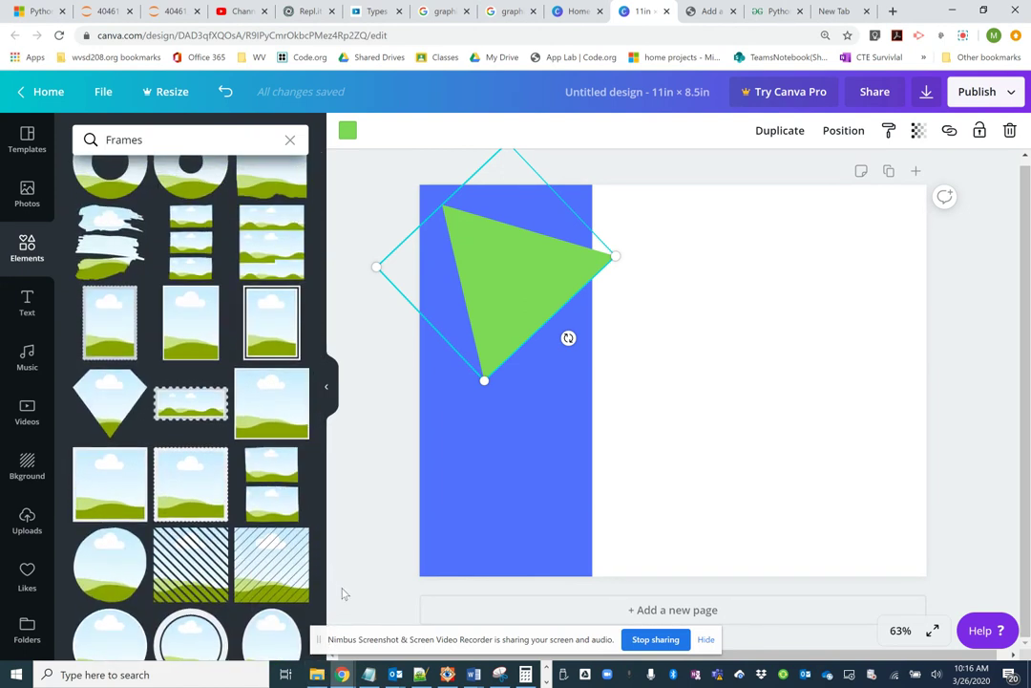
pyautogui.scroll(-5, 200, 531)
pyautogui.scroll(-2, 194, 530)
pyautogui.scroll(4, 193, 506)
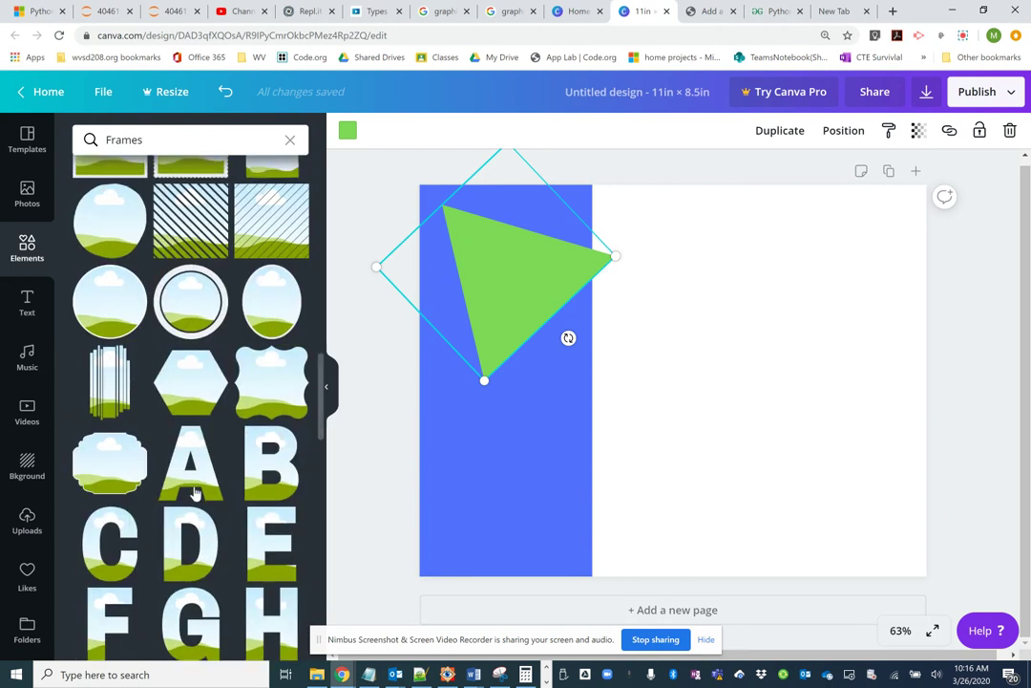
pyautogui.moveTo(293, 468); pyautogui.dragTo(632, 298)
# Fill the letter-A frame with the sunglasses photo and apply the crop
pyautogui.click(28, 196)
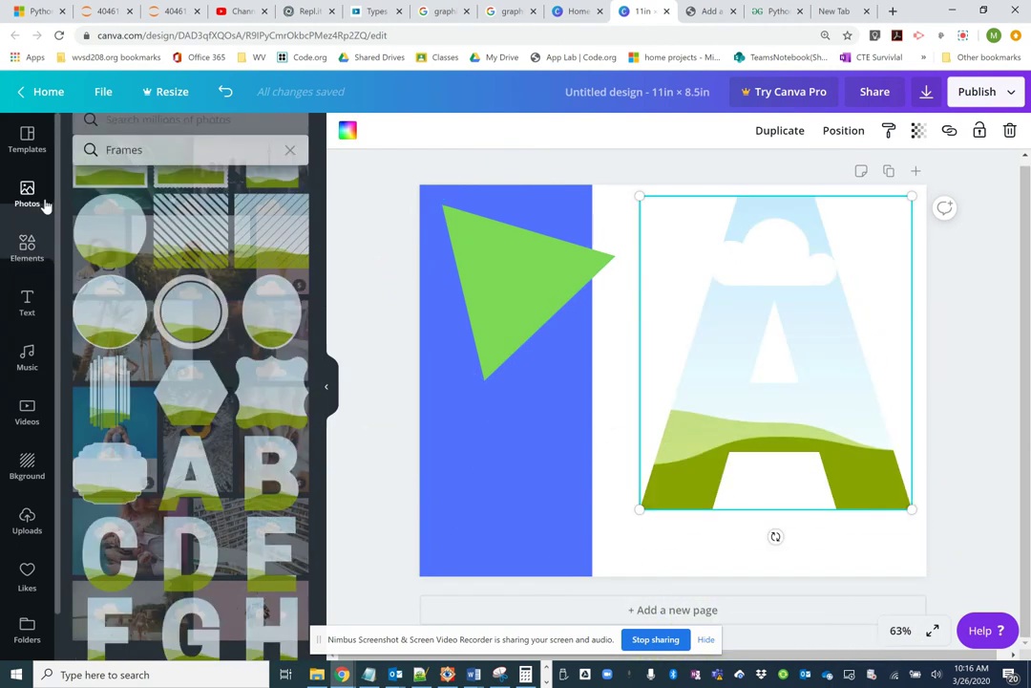
pyautogui.moveTo(100, 272); pyautogui.dragTo(764, 286)
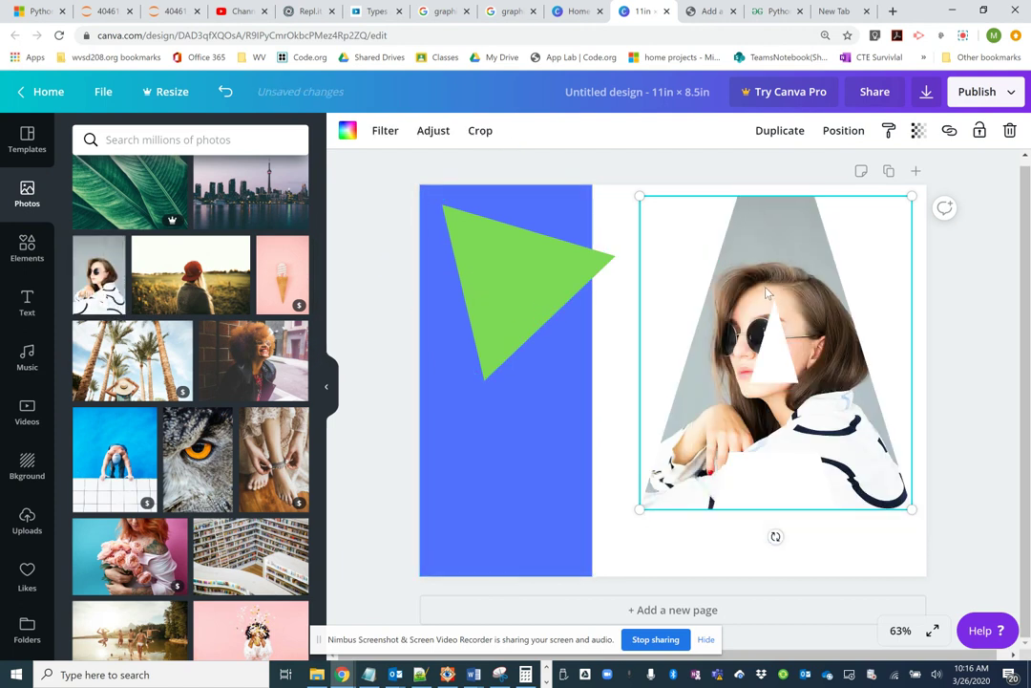
pyautogui.moveTo(721, 438); pyautogui.dragTo(687, 394)
pyautogui.doubleClick(731, 425)
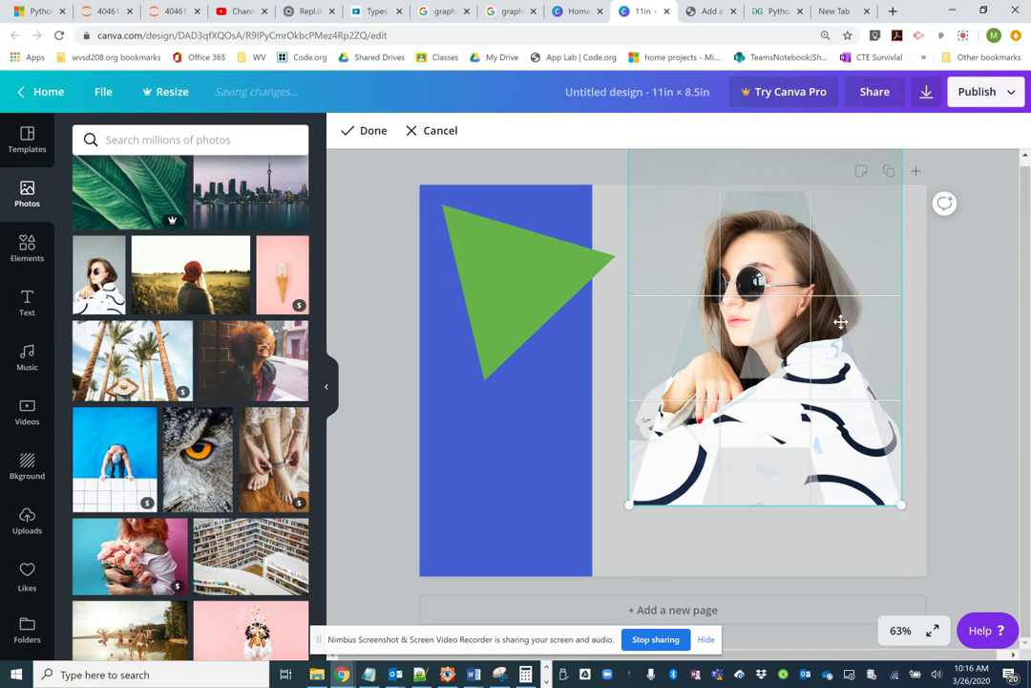
pyautogui.press('Return')
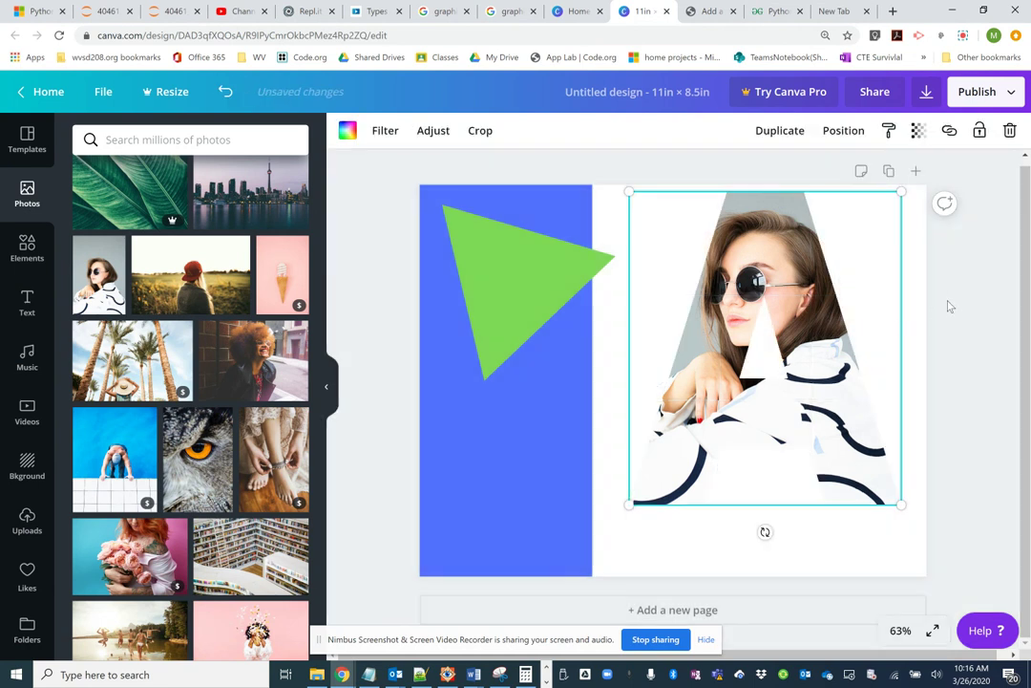
# Shrink the framed photo to about 3 × 3.4 in and move it near the page top
pyautogui.moveTo(901, 188); pyautogui.dragTo(767, 346)
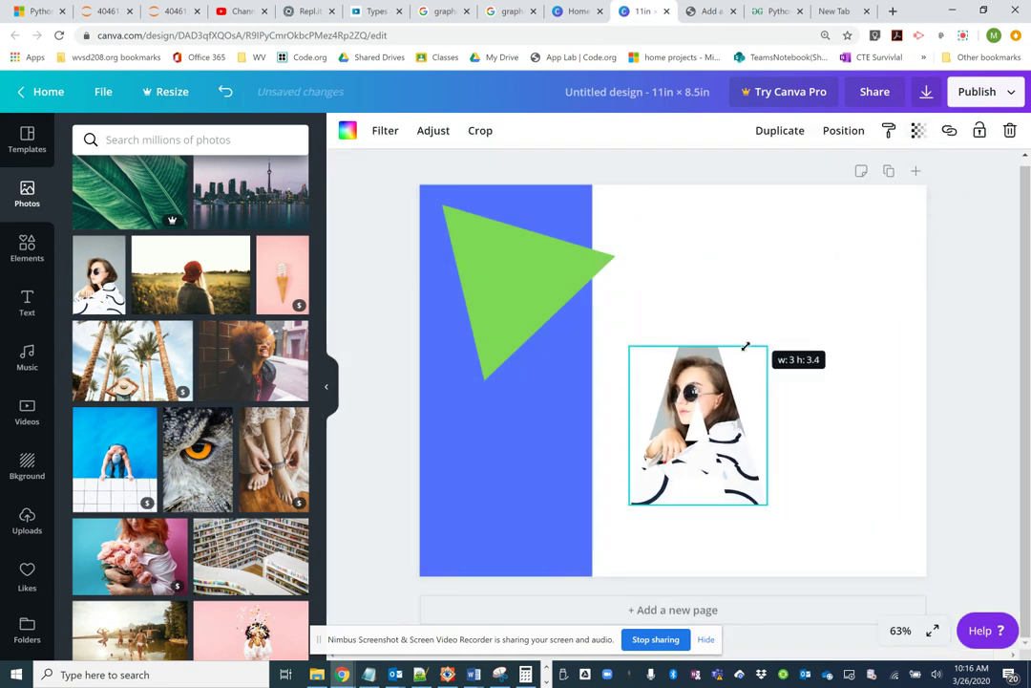
pyautogui.moveTo(730, 400); pyautogui.dragTo(747, 266)
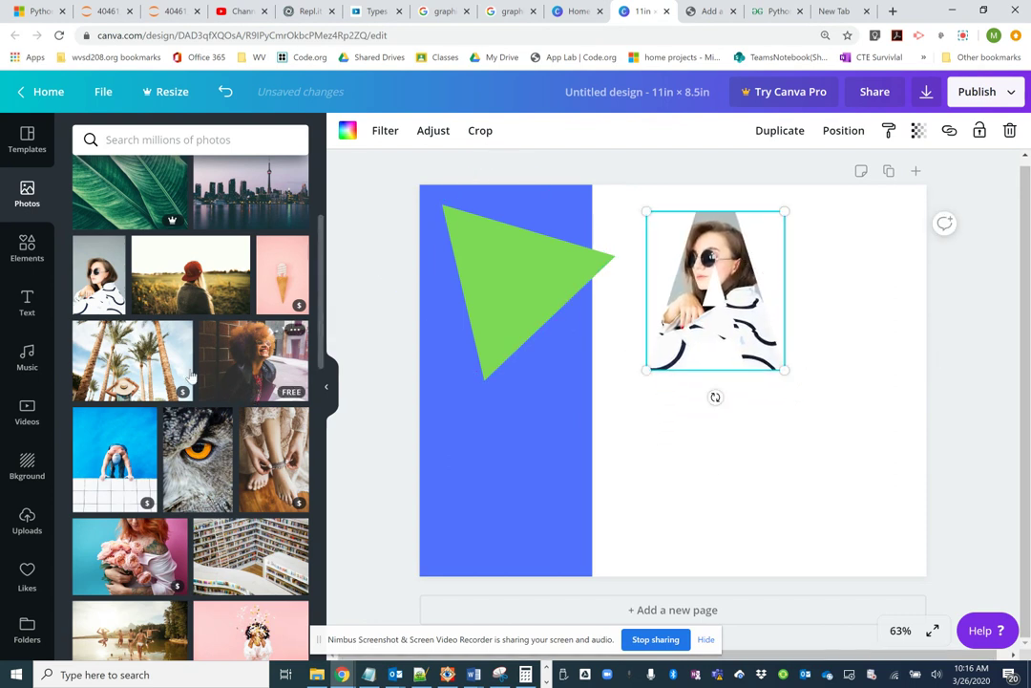
pyautogui.click(27, 251)
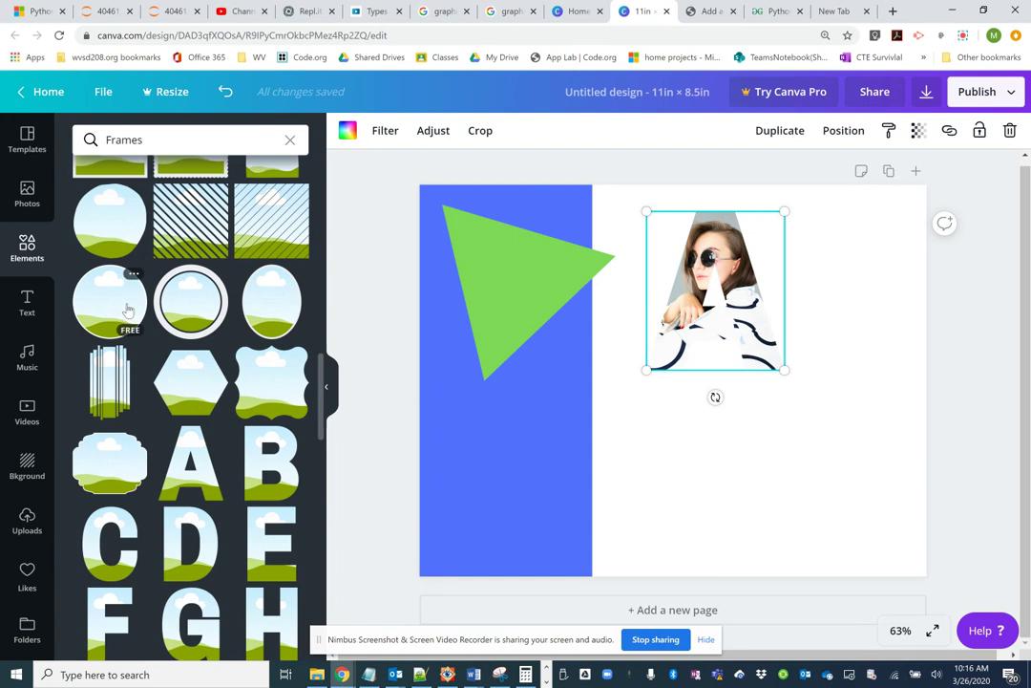
pyautogui.scroll(3, 105, 292)
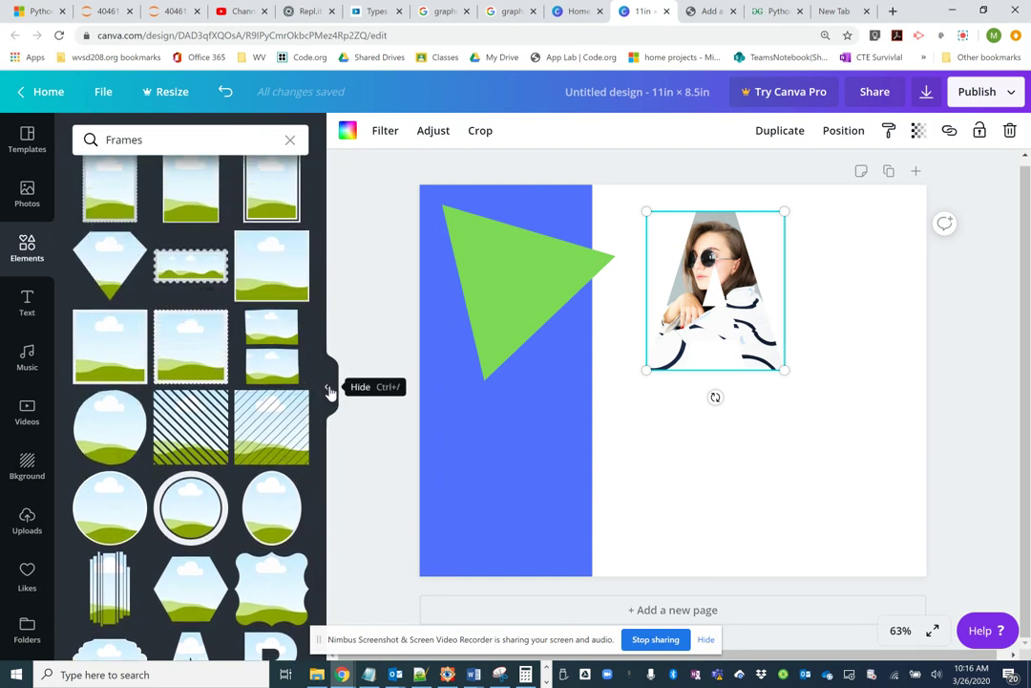
pyautogui.click(330, 391)
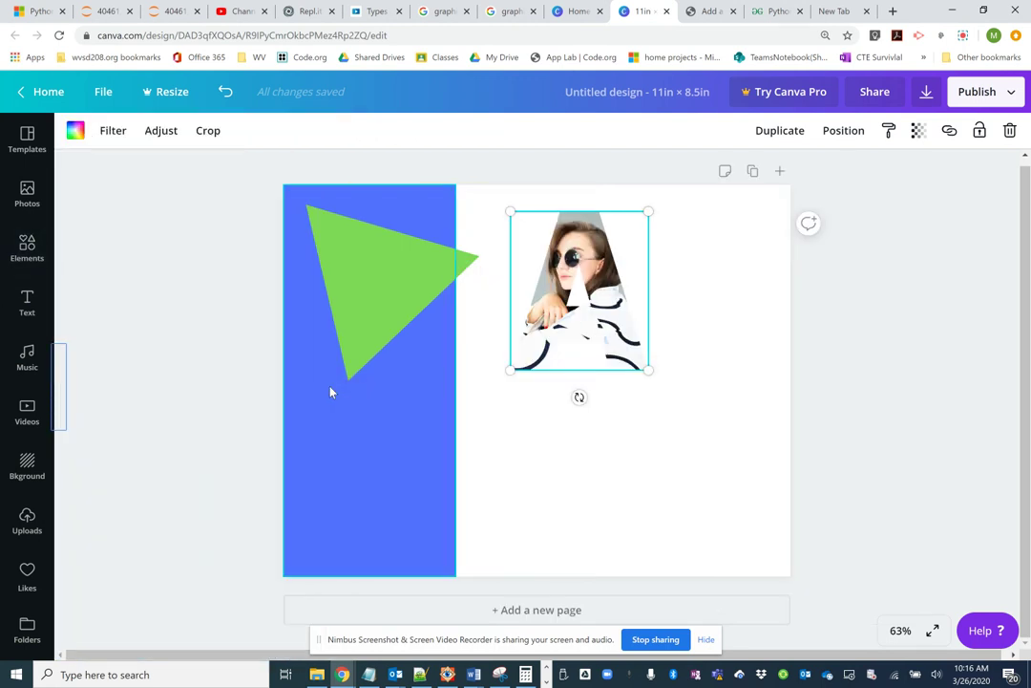
# Show all Handdrawn Animals graphics and drop the brown chihuahua onto the page's right side
pyautogui.click(26, 246)
pyautogui.scroll(-5, 179, 368)
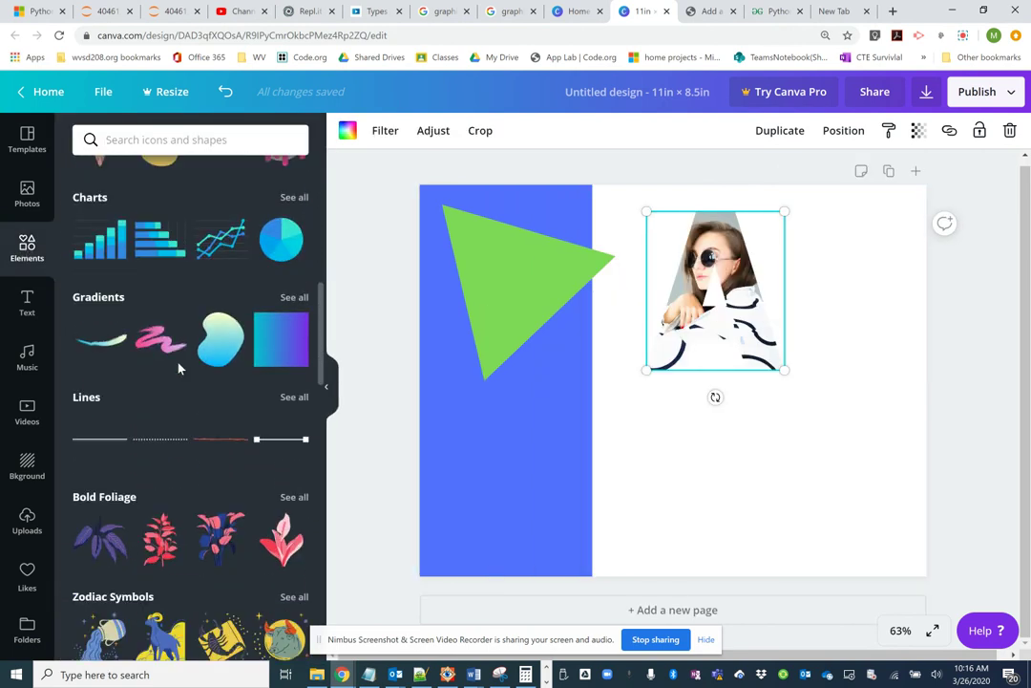
pyautogui.scroll(-3, 179, 368)
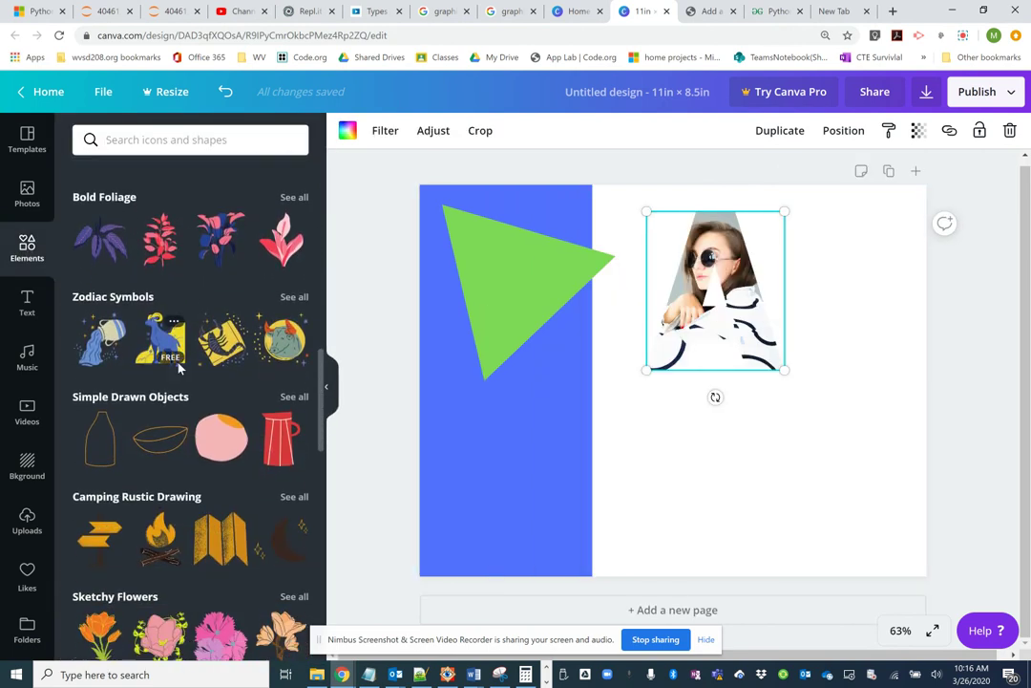
pyautogui.scroll(-5, 178, 368)
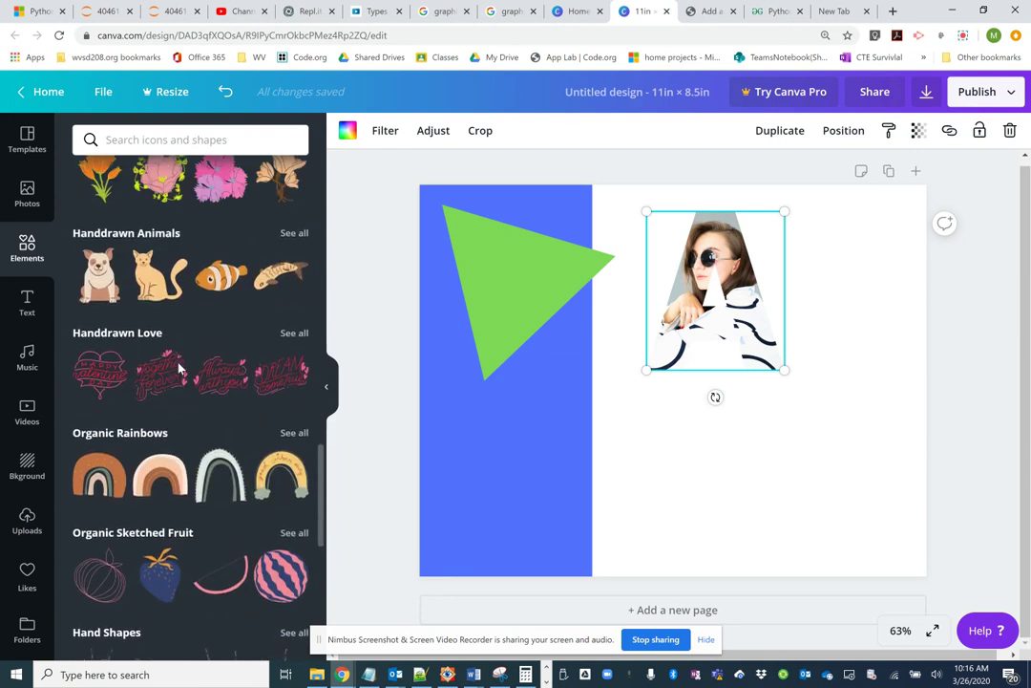
pyautogui.scroll(1, 122, 358)
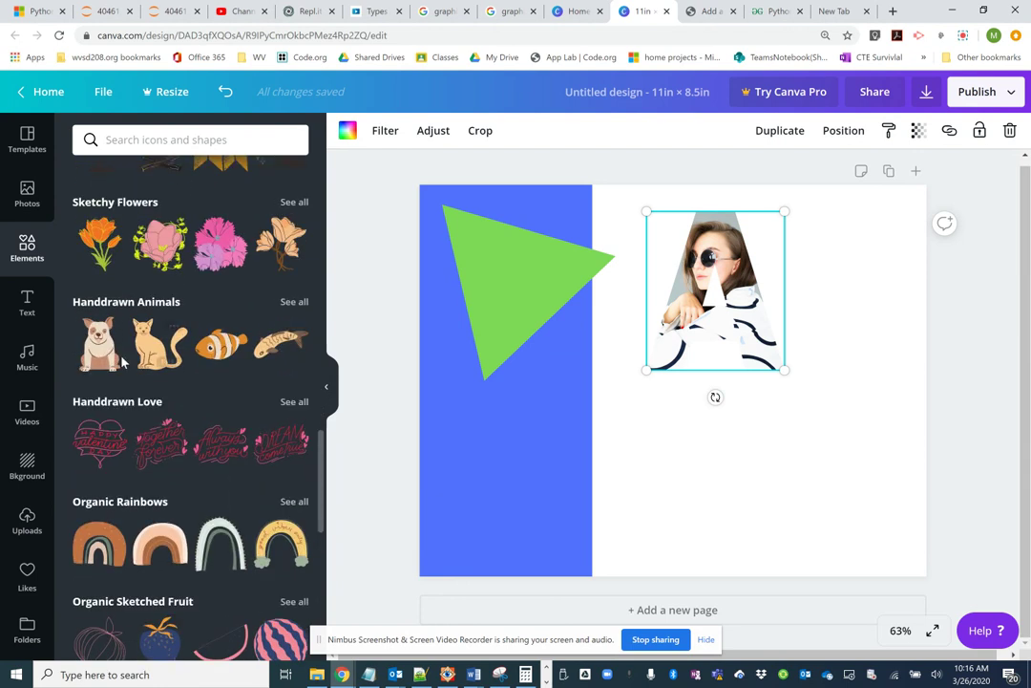
pyautogui.click(294, 302)
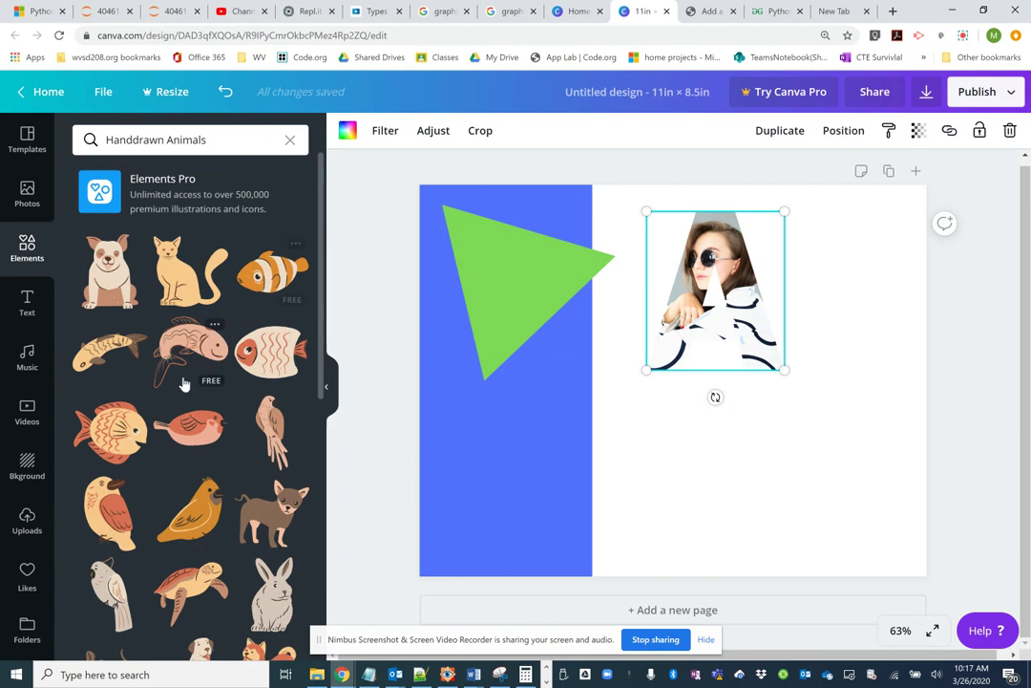
pyautogui.scroll(-1, 189, 413)
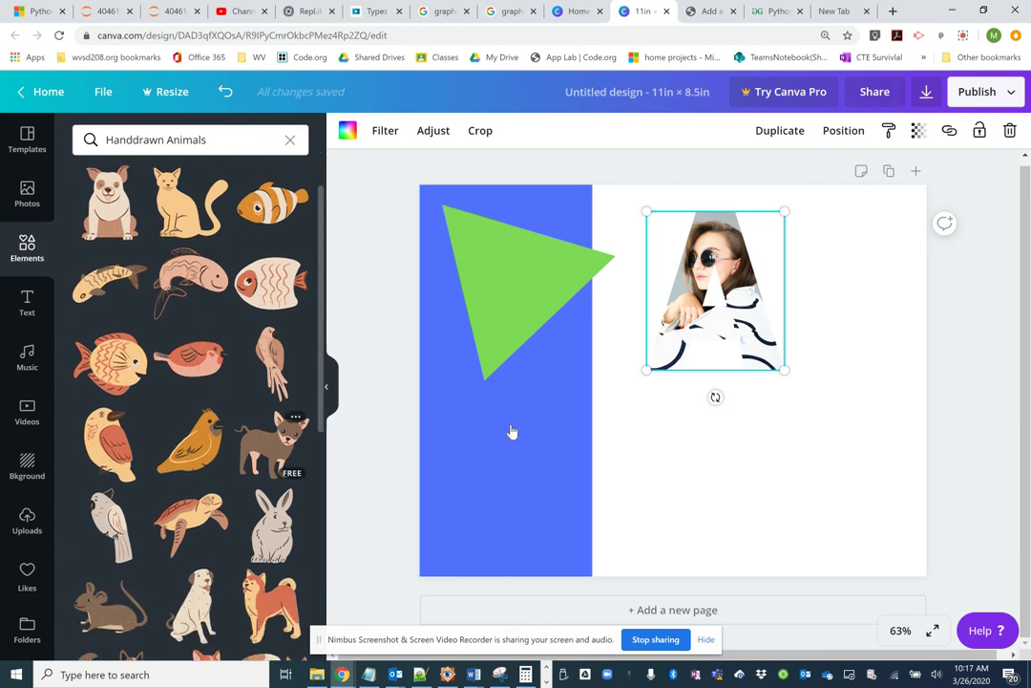
pyautogui.moveTo(512, 431); pyautogui.dragTo(797, 390)
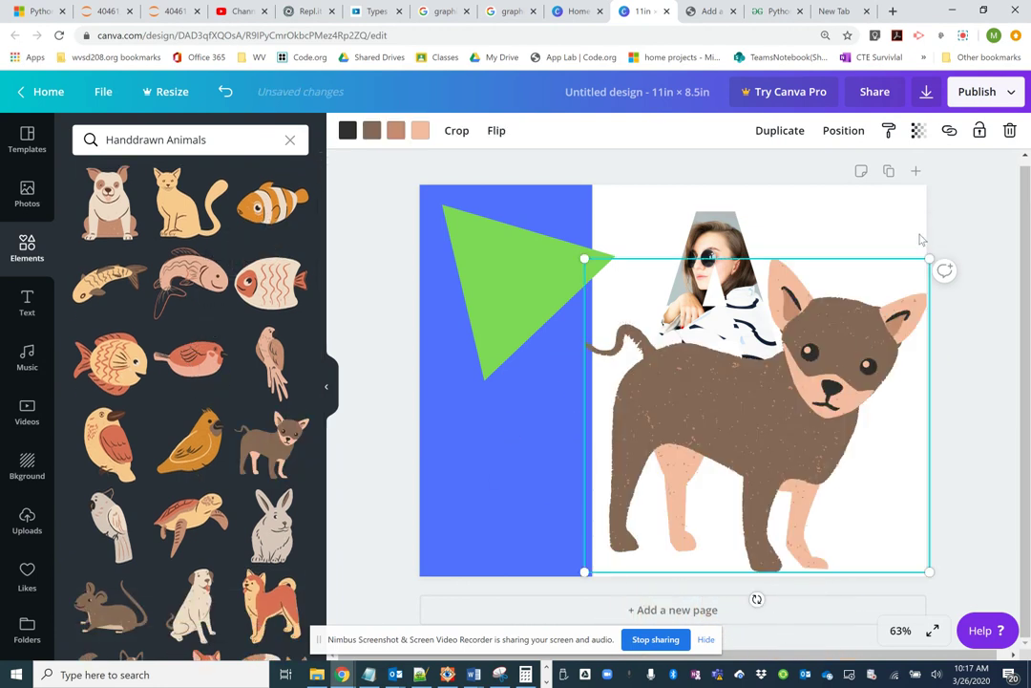
# Shrink the chihuahua and reposition it below the letter-A photo
pyautogui.click(944, 270)
pyautogui.click(905, 239)
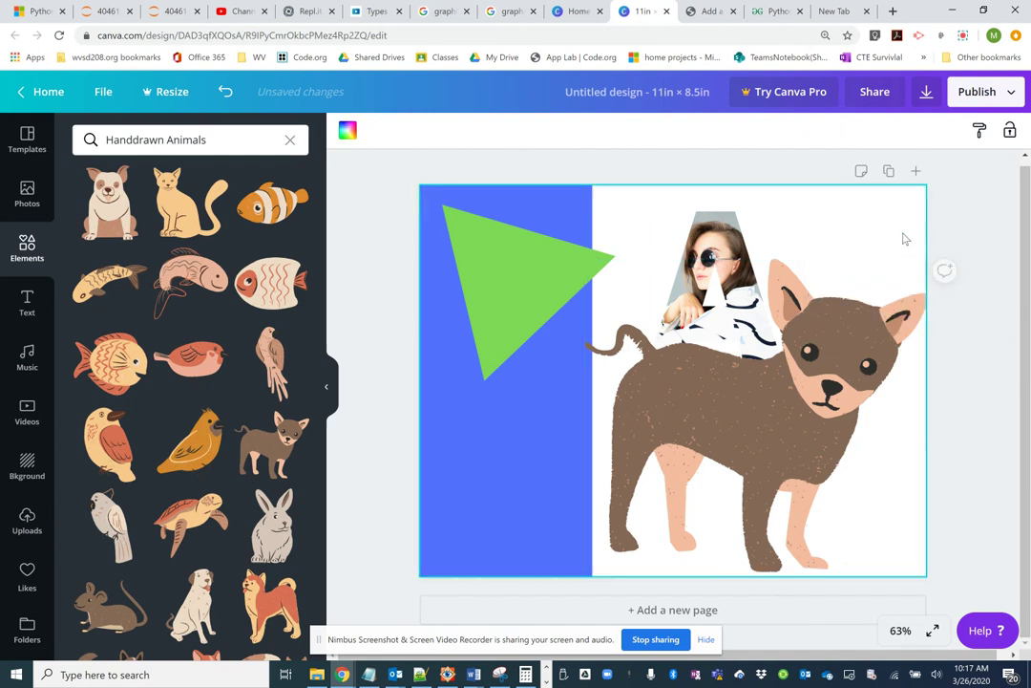
pyautogui.click(894, 331)
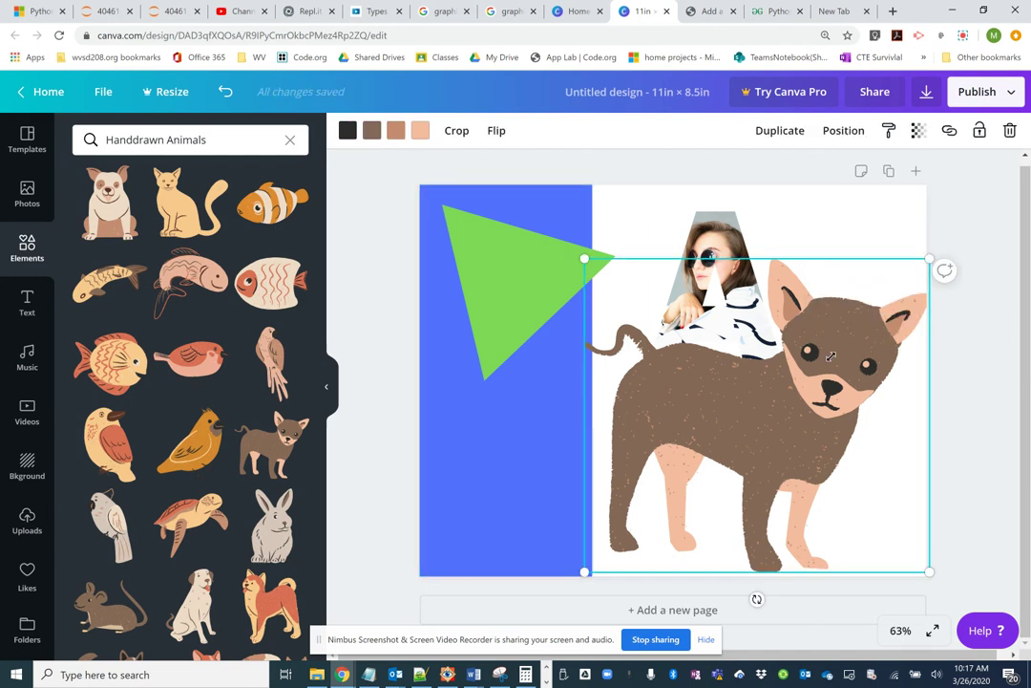
pyautogui.moveTo(929, 571); pyautogui.dragTo(772, 506)
pyautogui.moveTo(682, 453); pyautogui.dragTo(560, 250)
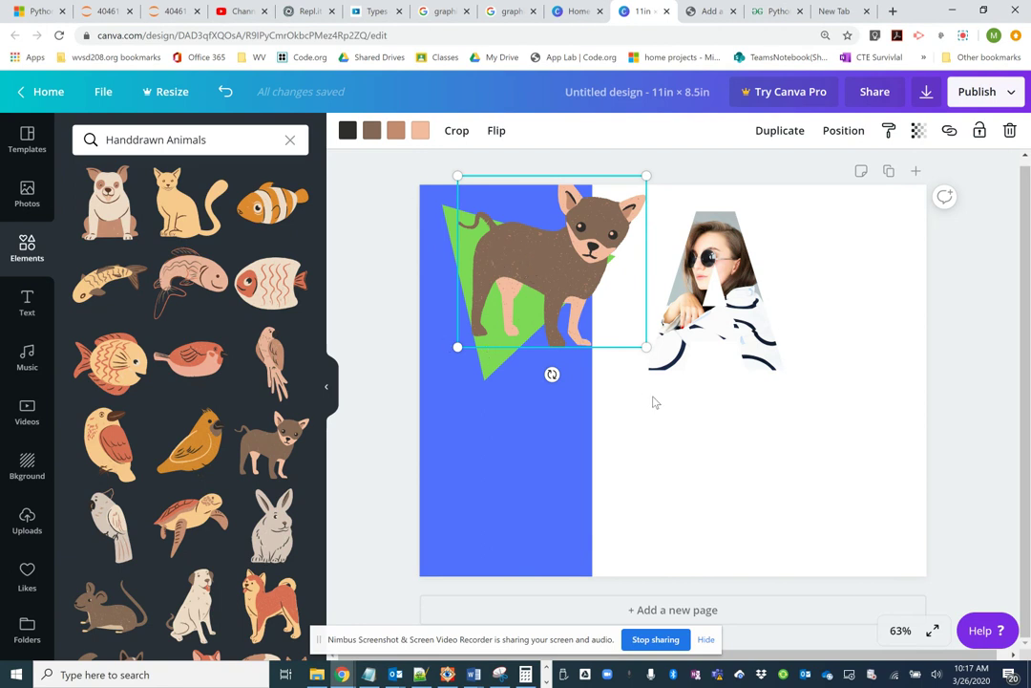
pyautogui.click(707, 481)
pyautogui.moveTo(535, 296); pyautogui.dragTo(504, 355)
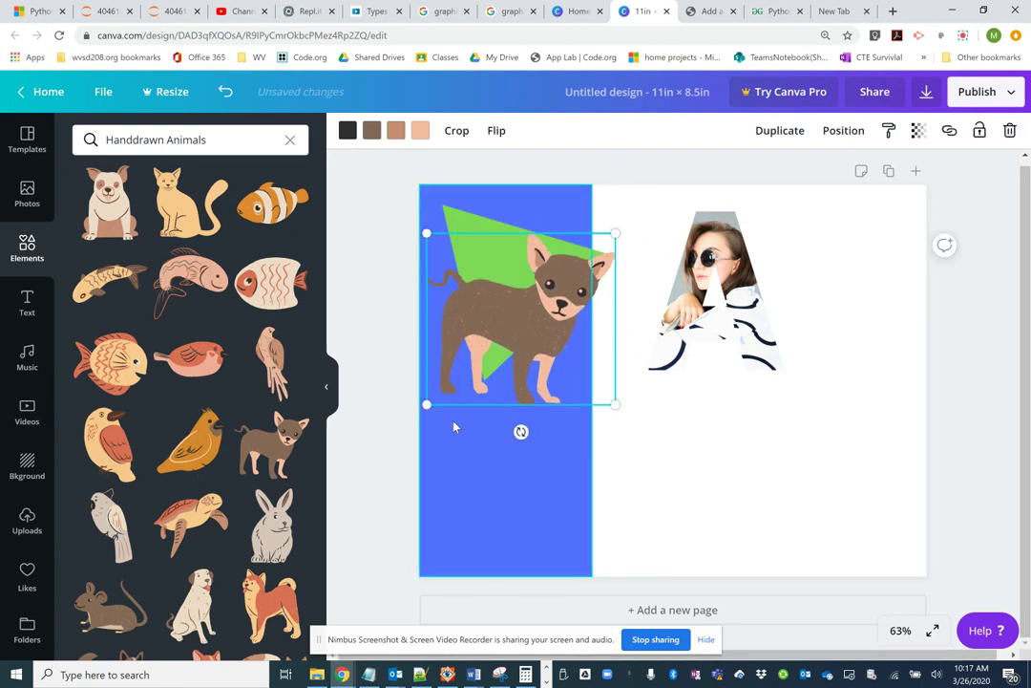
pyautogui.scroll(-15, 131, 421)
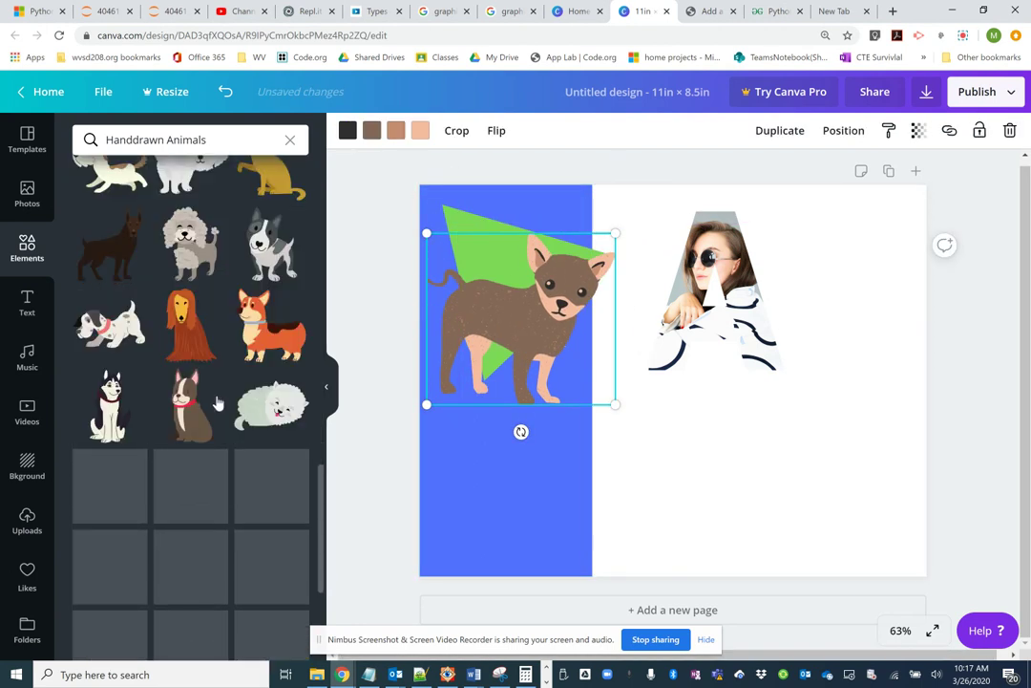
# Clear the Handdrawn Animals search and add the 'Happy Valentine's Day' sticker over the dog
pyautogui.click(290, 141)
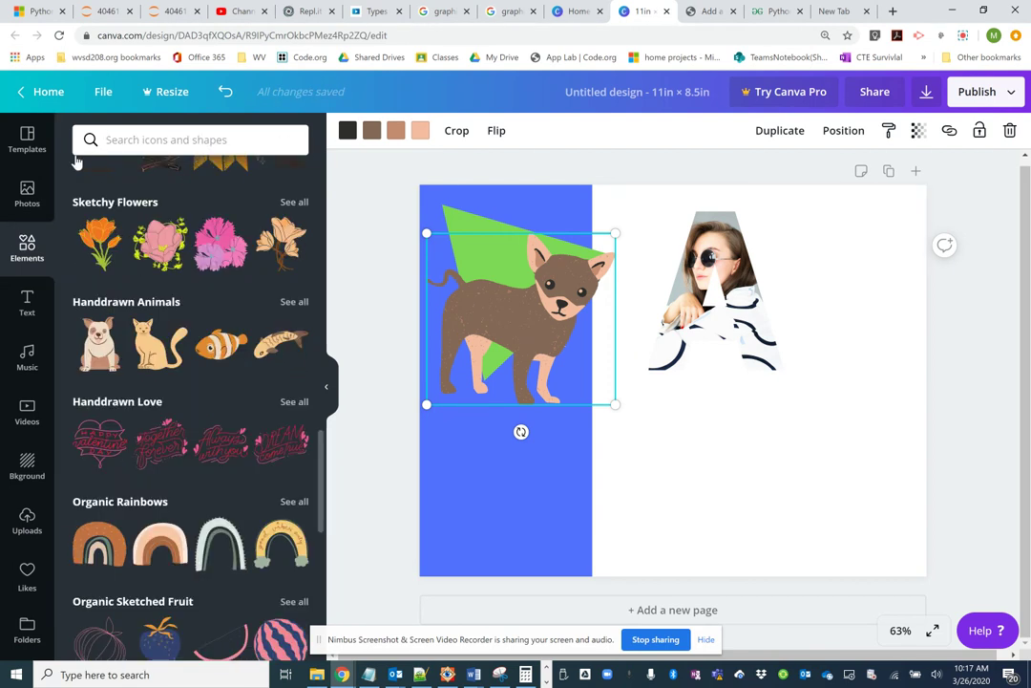
pyautogui.click(285, 146)
pyautogui.scroll(-12, 190, 282)
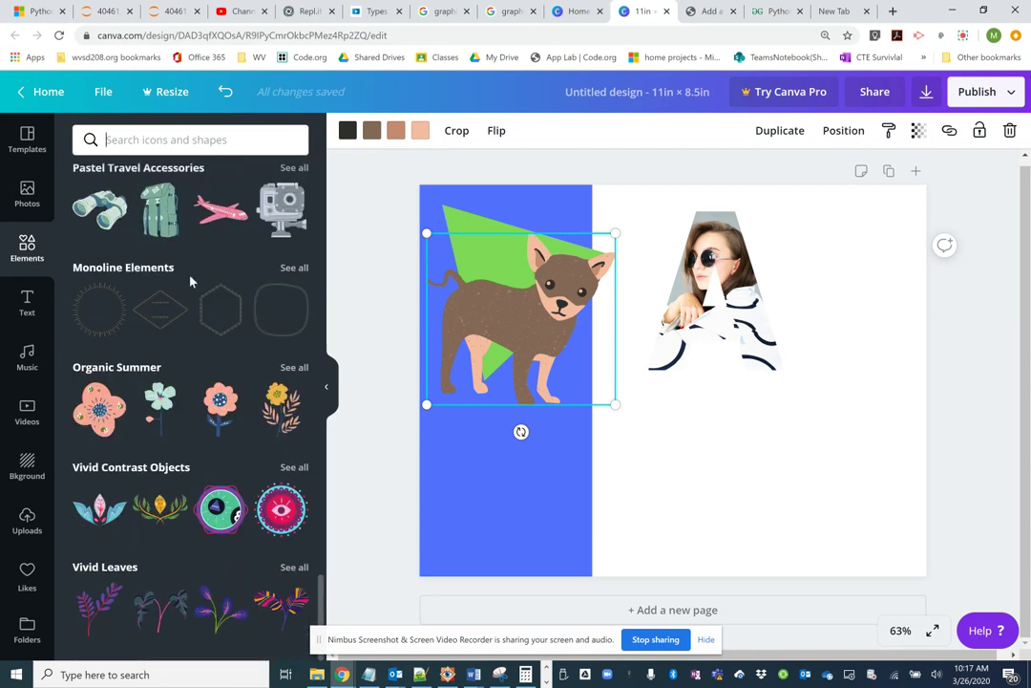
pyautogui.scroll(-9, 191, 279)
pyautogui.scroll(4, 188, 284)
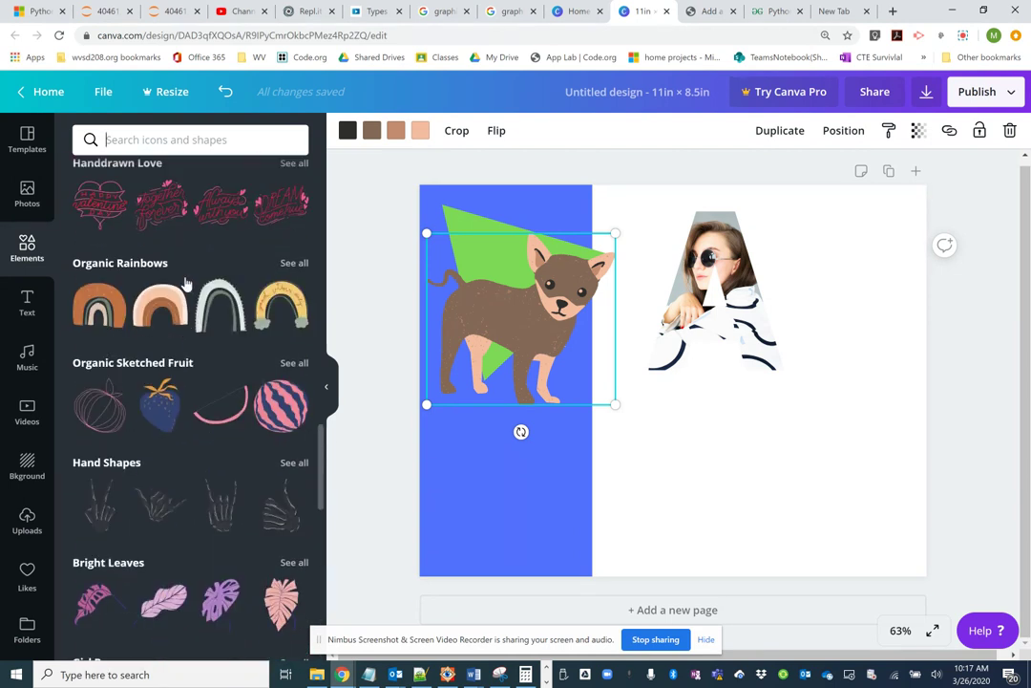
pyautogui.moveTo(530, 334); pyautogui.dragTo(751, 447)
pyautogui.scroll(2, 146, 221)
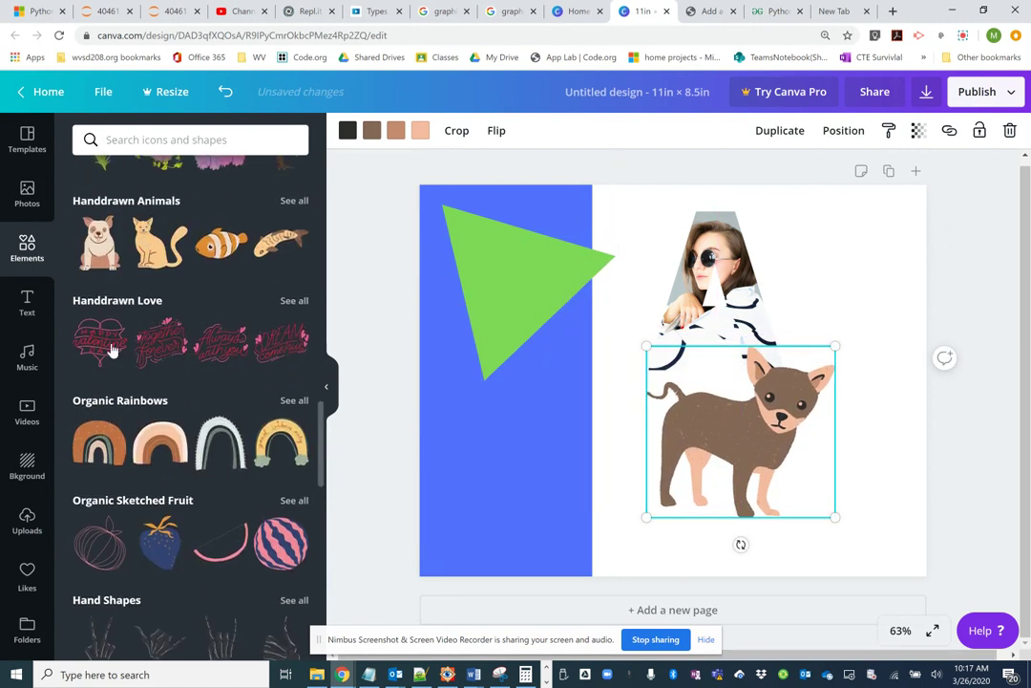
pyautogui.moveTo(99, 338)
pyautogui.mouseDown()
pyautogui.moveTo(485, 250)
pyautogui.moveTo(638, 274)
pyautogui.moveTo(608, 267)
pyautogui.mouseUp()
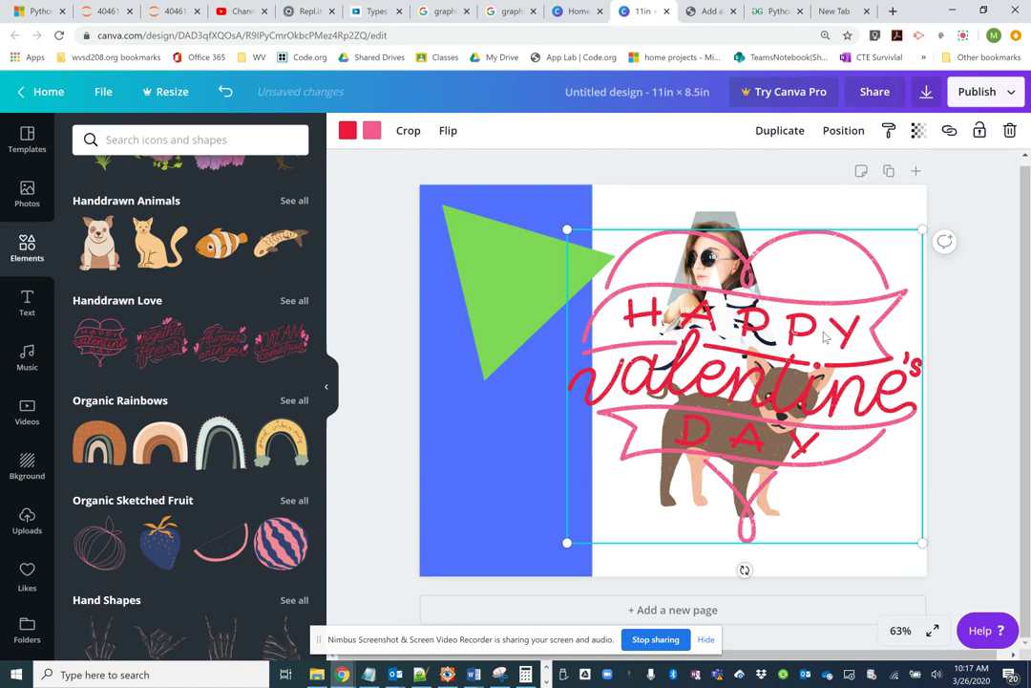
# Browse the Handdrawn Love stickers for the Happy Valentine's Day graphic, then select the blue rectangle and green triangle
pyautogui.scroll(1, 129, 292)
pyautogui.scroll(10, 127, 292)
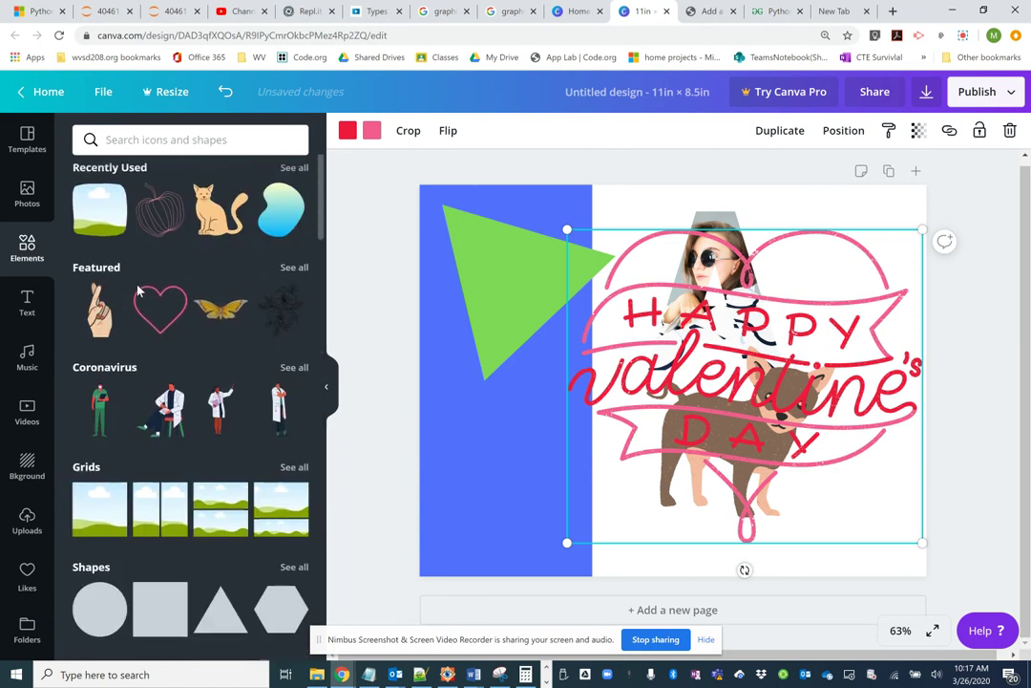
pyautogui.scroll(-3, 137, 290)
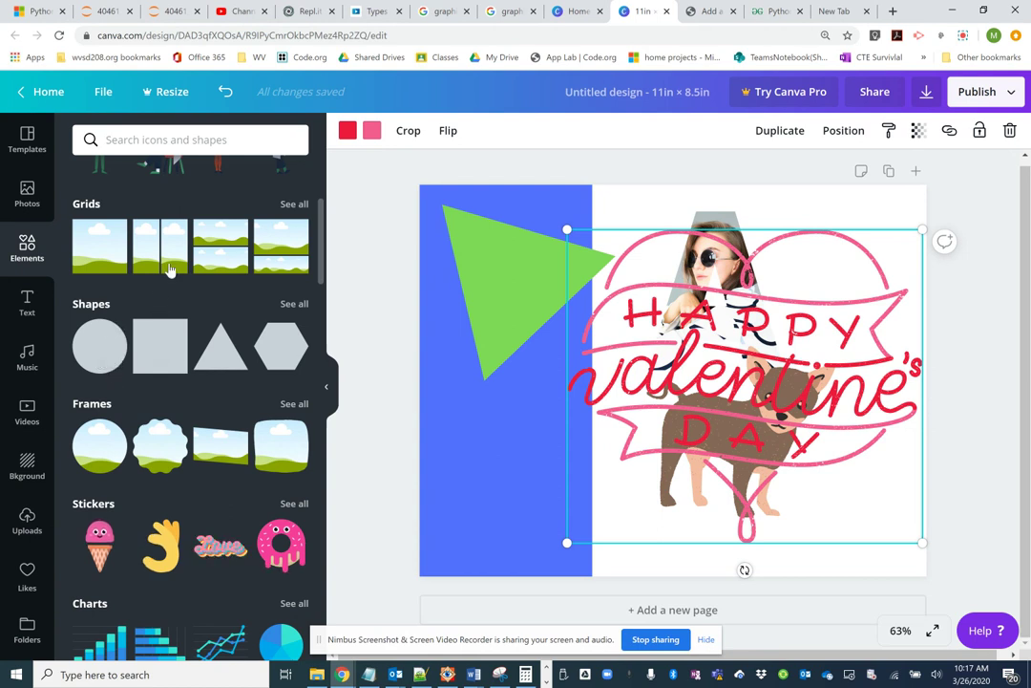
pyautogui.scroll(-1, 129, 377)
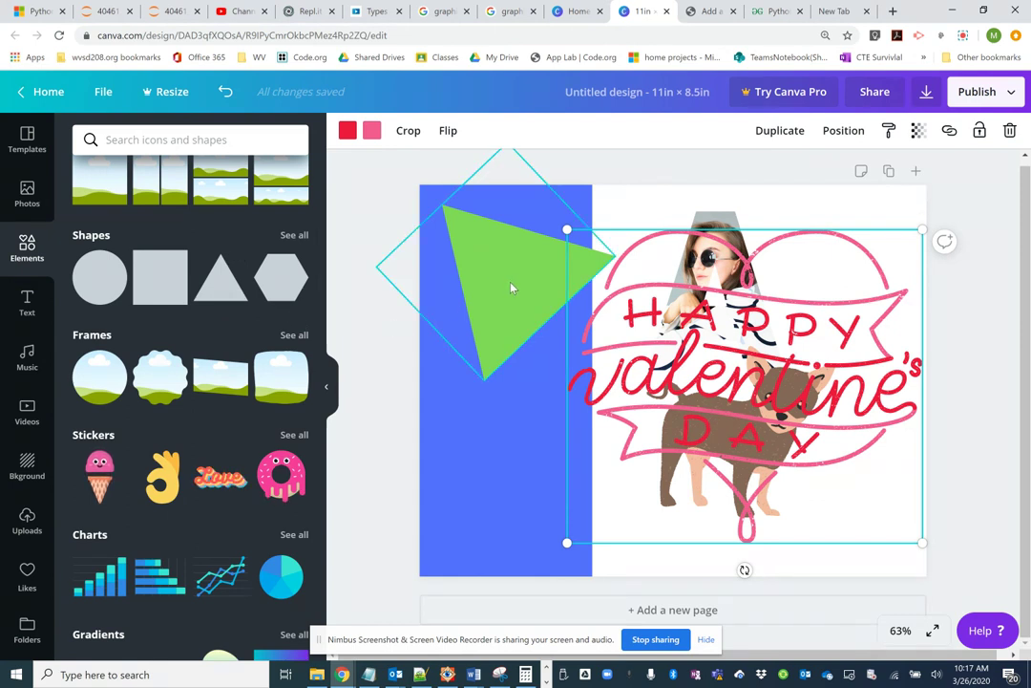
pyautogui.click(494, 437)
pyautogui.click(488, 315)
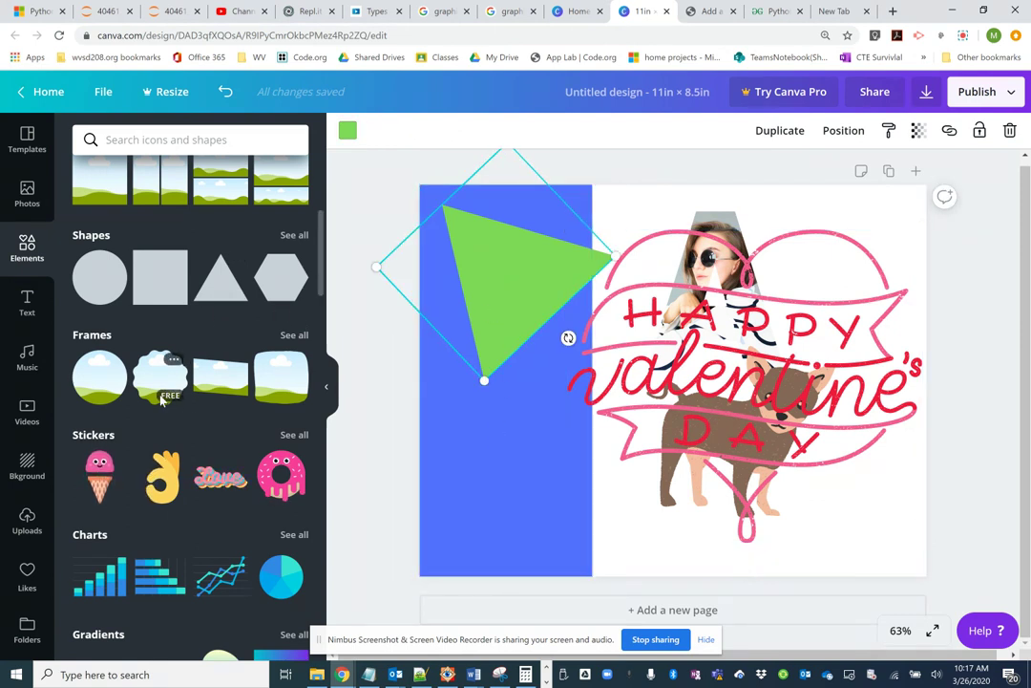